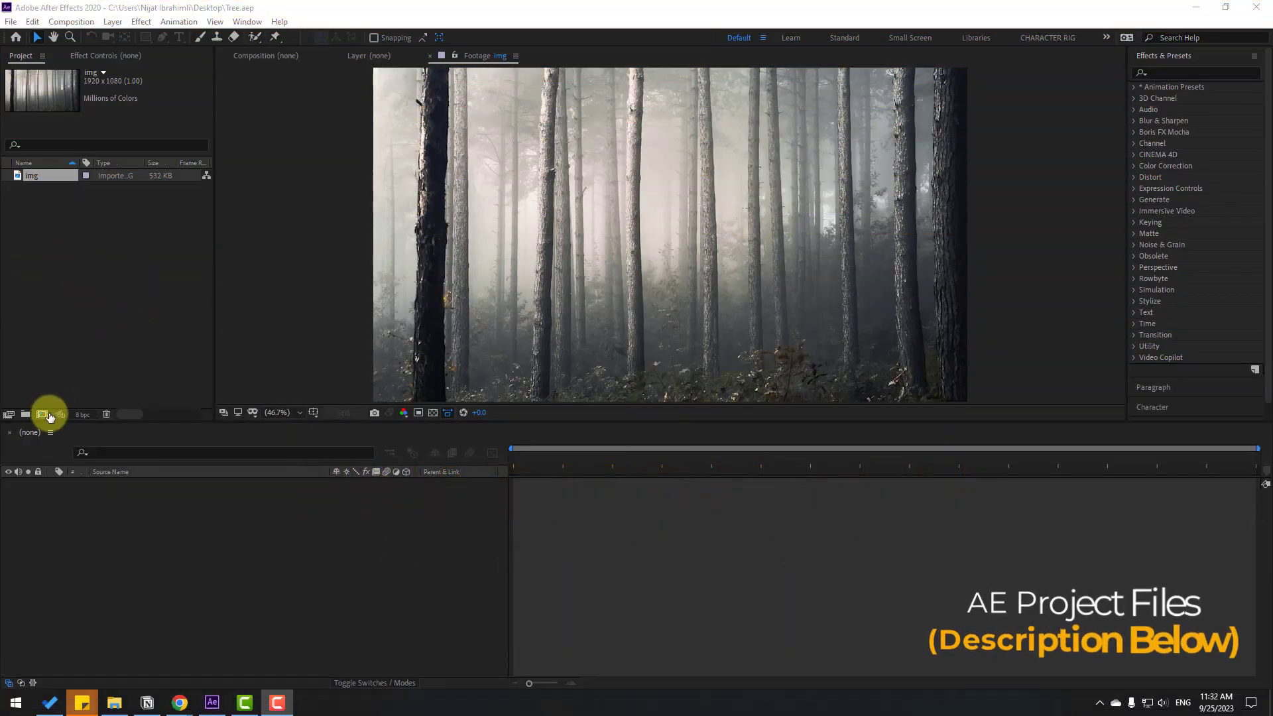
- Create a new 1920×1080, 30 fps, 10-second composition and name it Forest
left_click(42, 414)
left_click(484, 234)
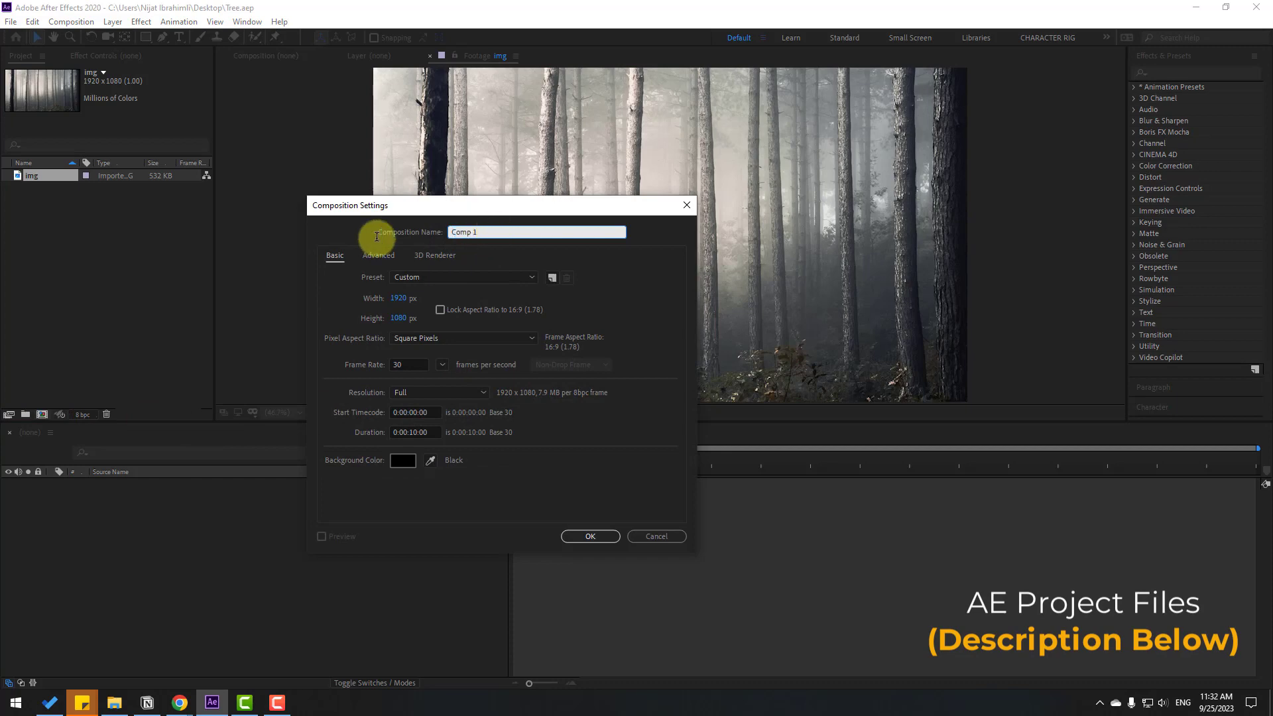
type("Forest")
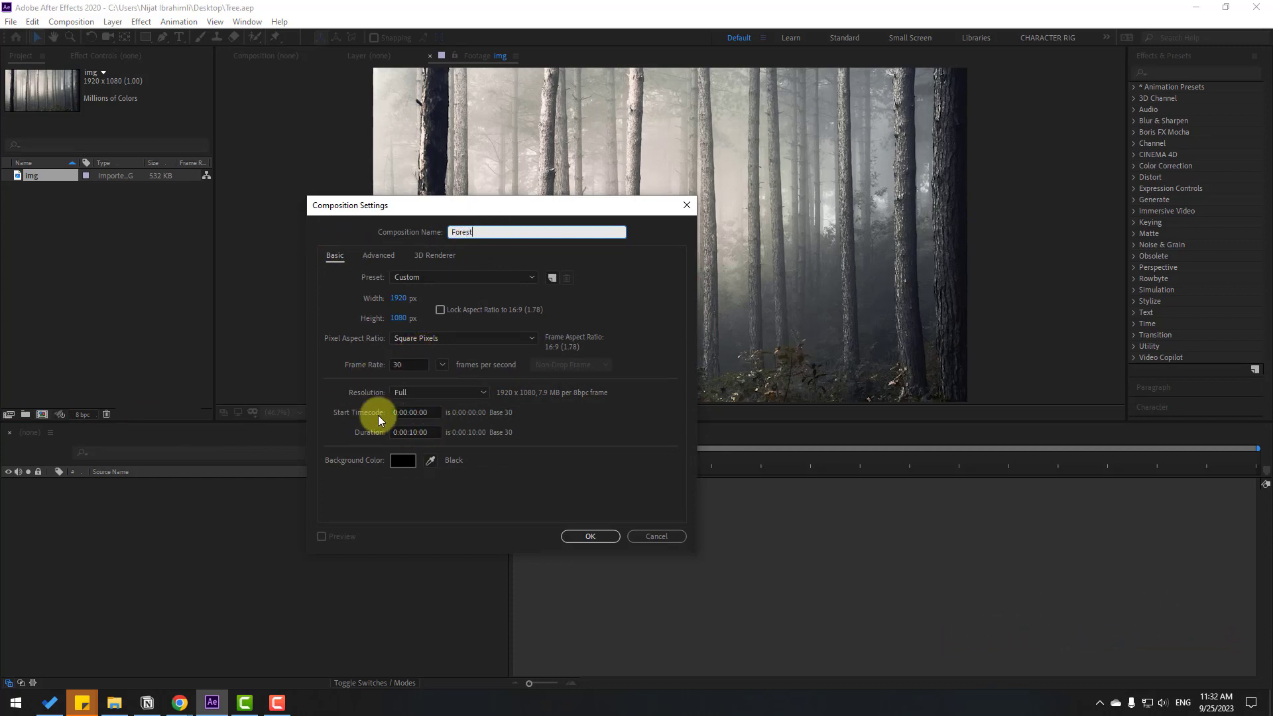
- Confirm the Forest composition settings and add the img forest photo to its timeline
left_click(586, 535)
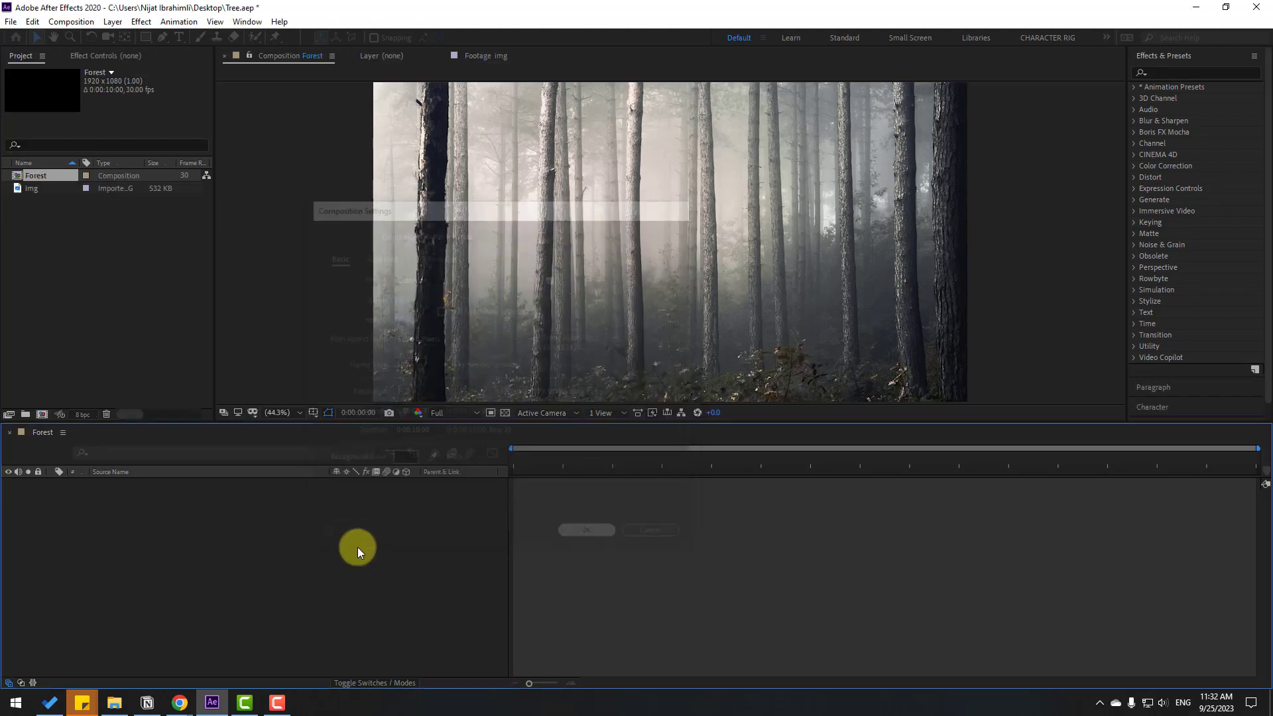
left_click(32, 190)
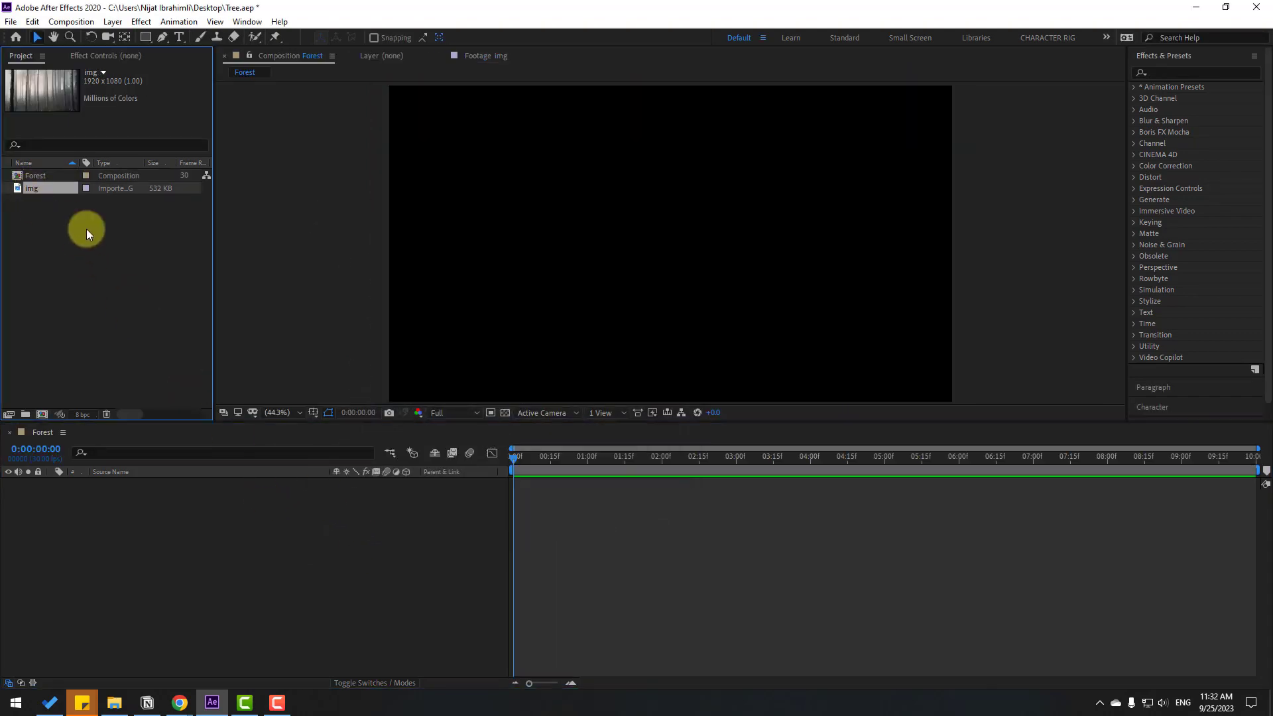
left_click_drag(31, 188, 130, 567)
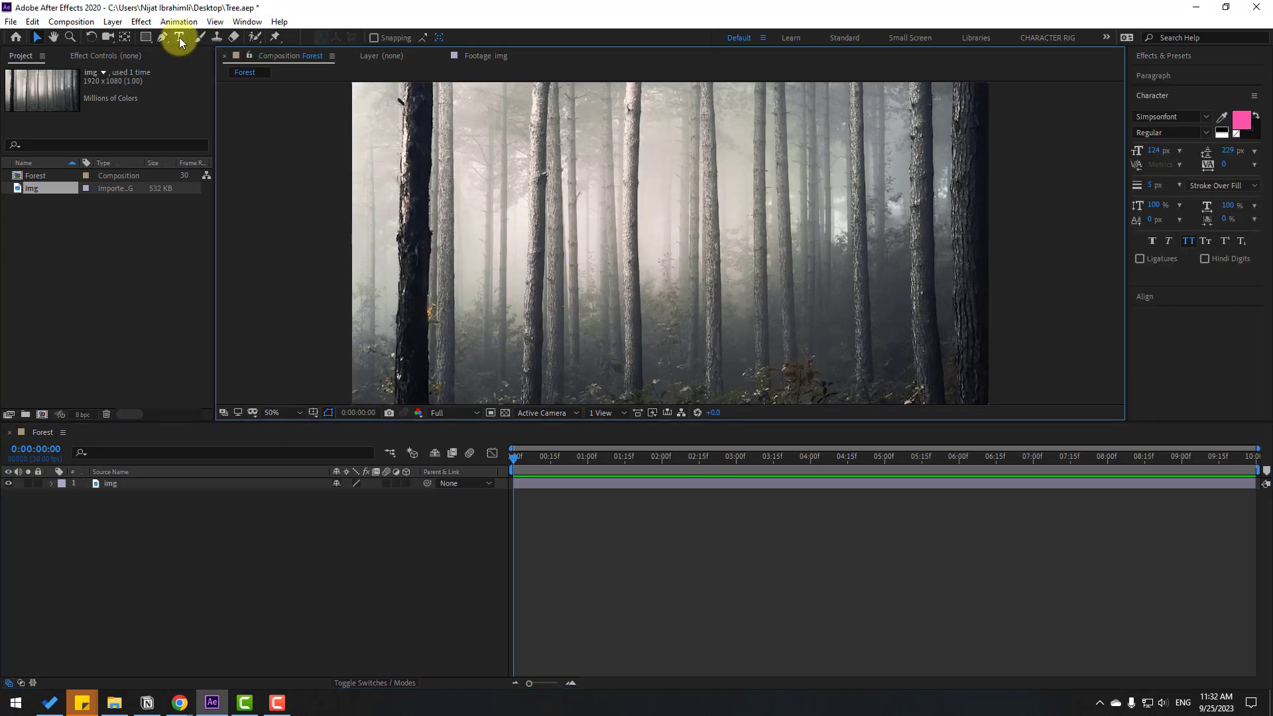
- Add a FOREST text layer over the image with its outline stroke set to 0 px
left_click(179, 37)
left_click(538, 242)
type("F")
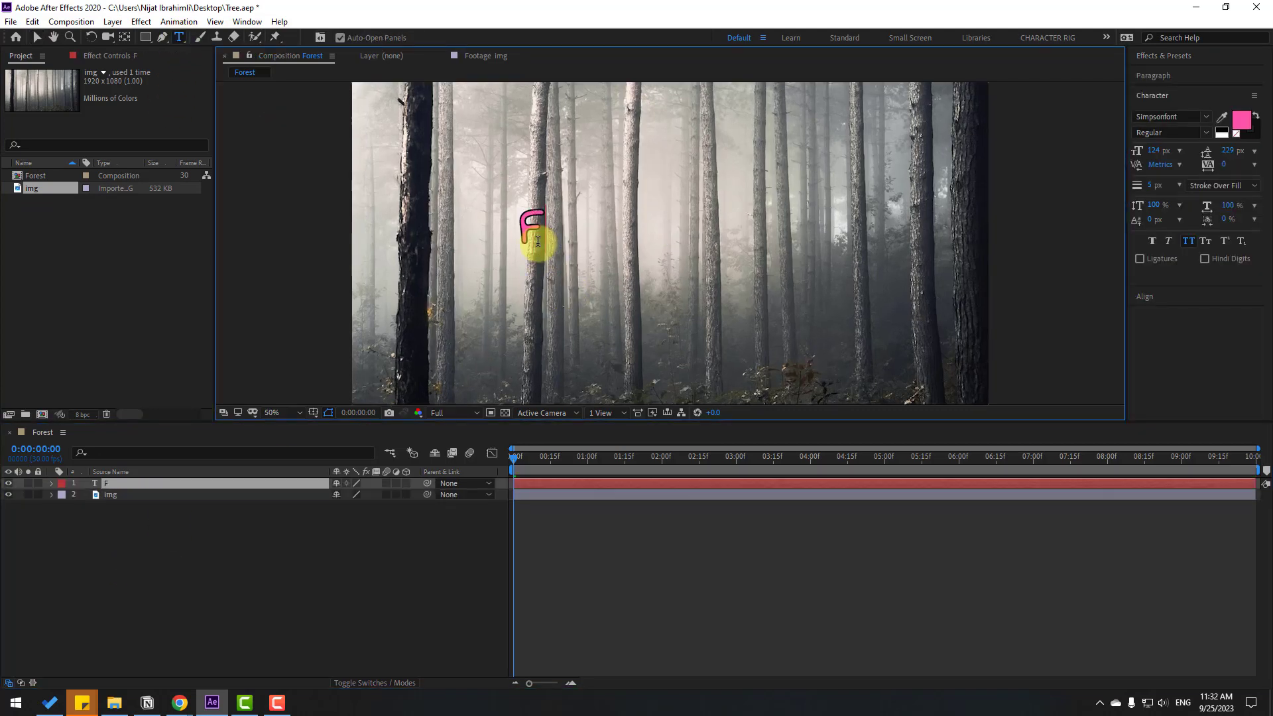
type("OREST")
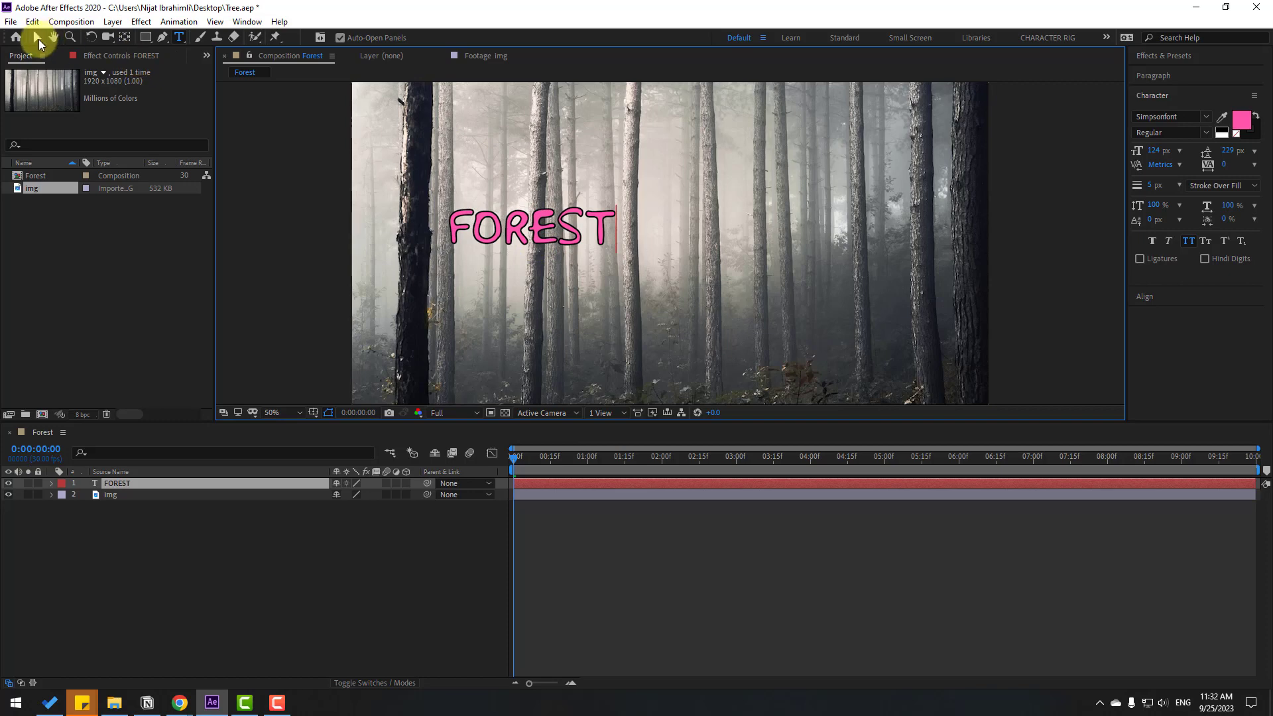
left_click(37, 38)
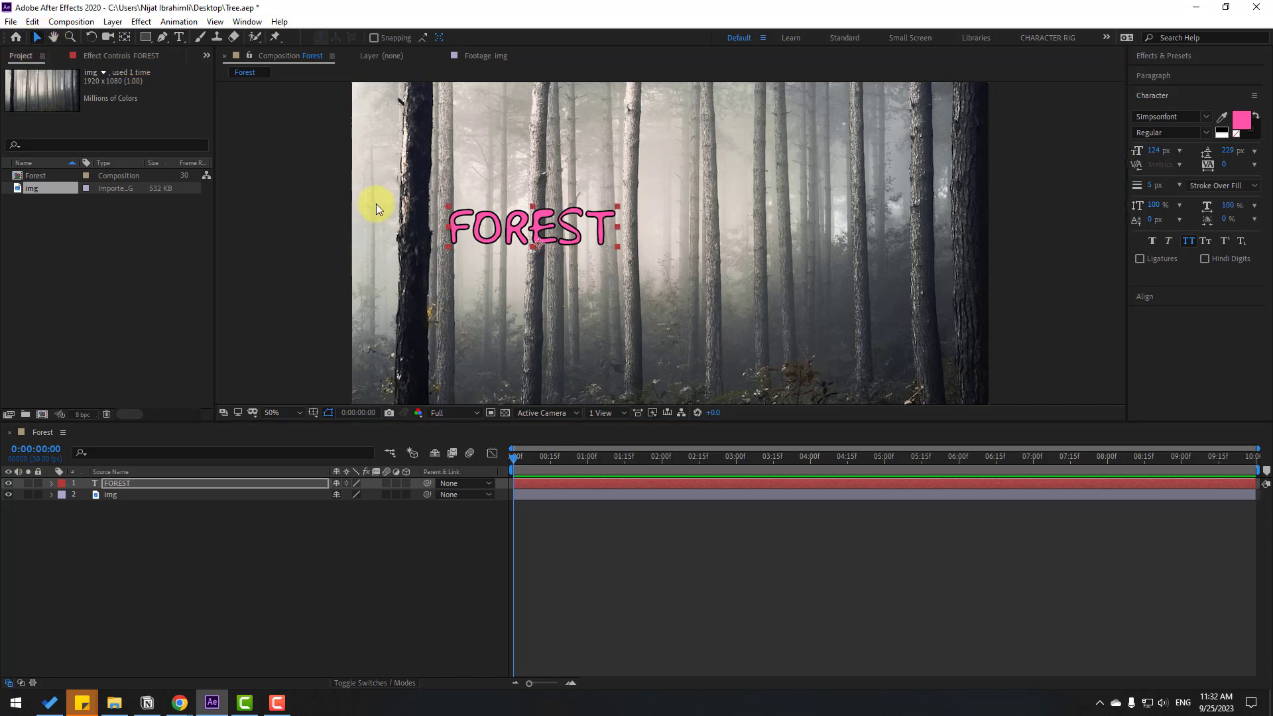
left_click(1151, 185)
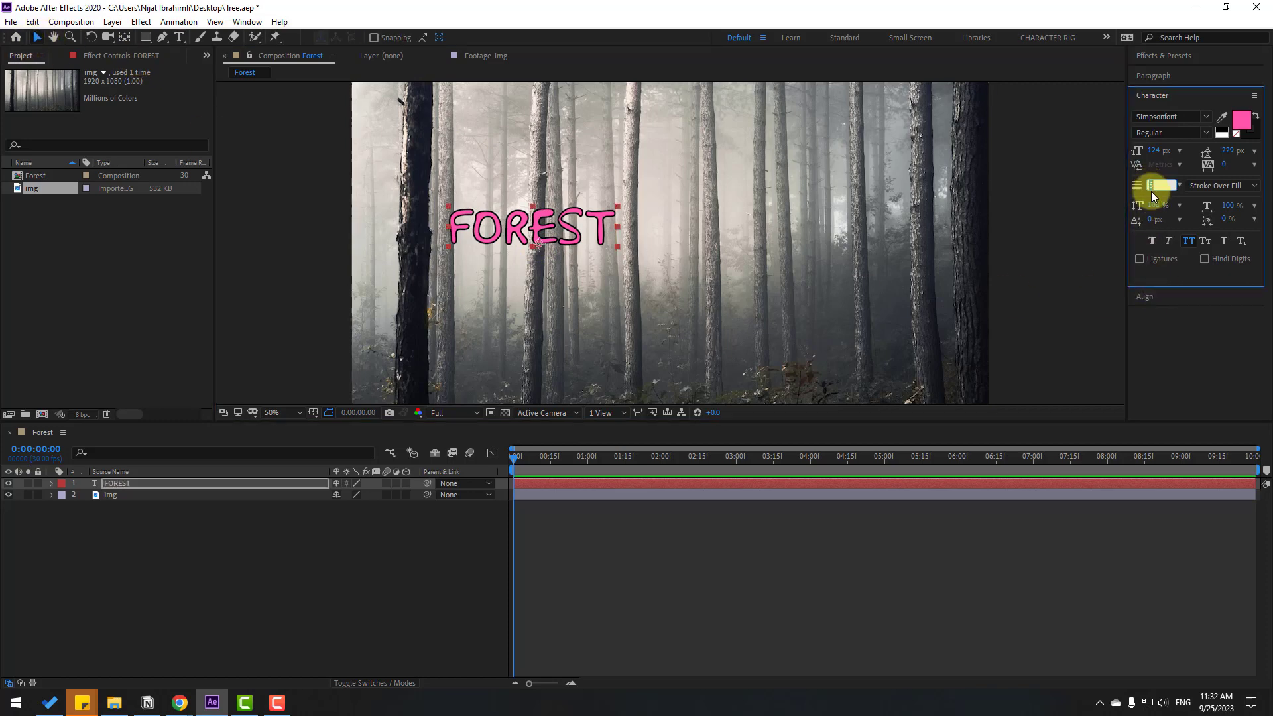
- Set FOREST to Gabo Drive Condensed Bold at 394 px and move it toward frame centre
left_click(1194, 115)
type("ga")
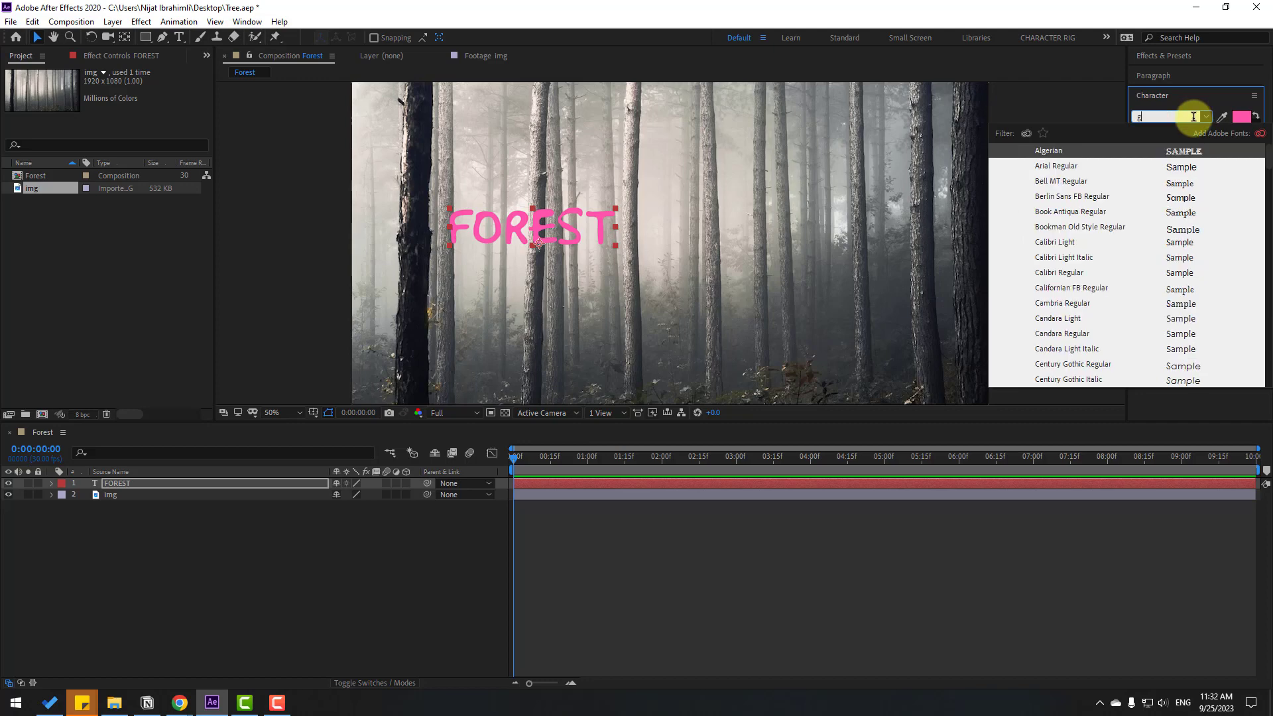
left_click(1046, 155)
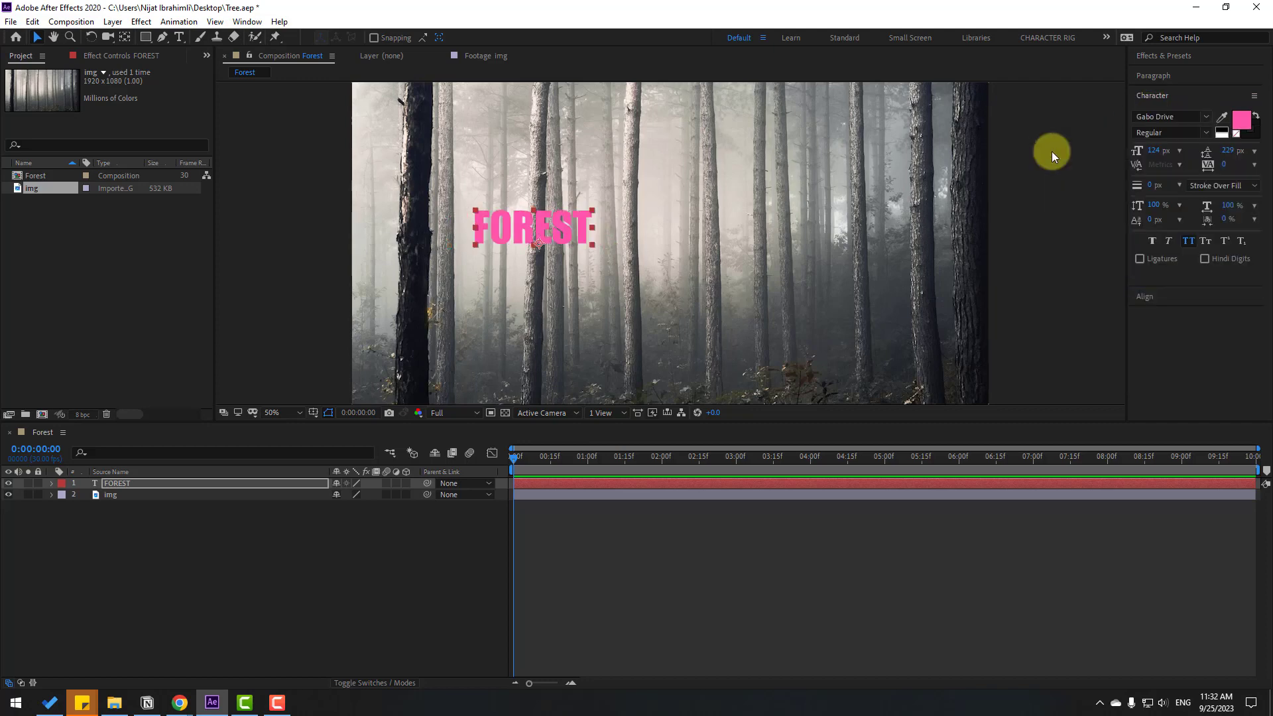
left_click_drag(1172, 148, 1272, 133)
left_click(601, 209)
left_click_drag(601, 209, 722, 250)
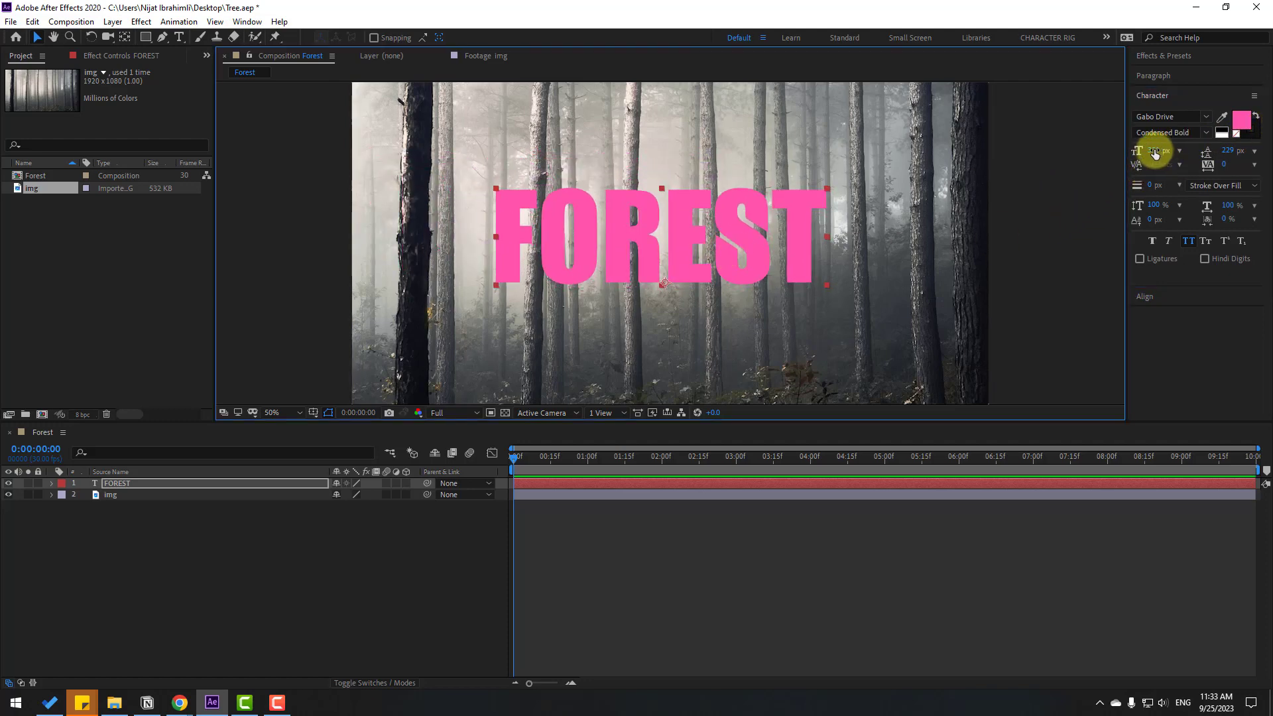
left_click_drag(1154, 149, 1180, 147)
left_click_drag(774, 233, 773, 244)
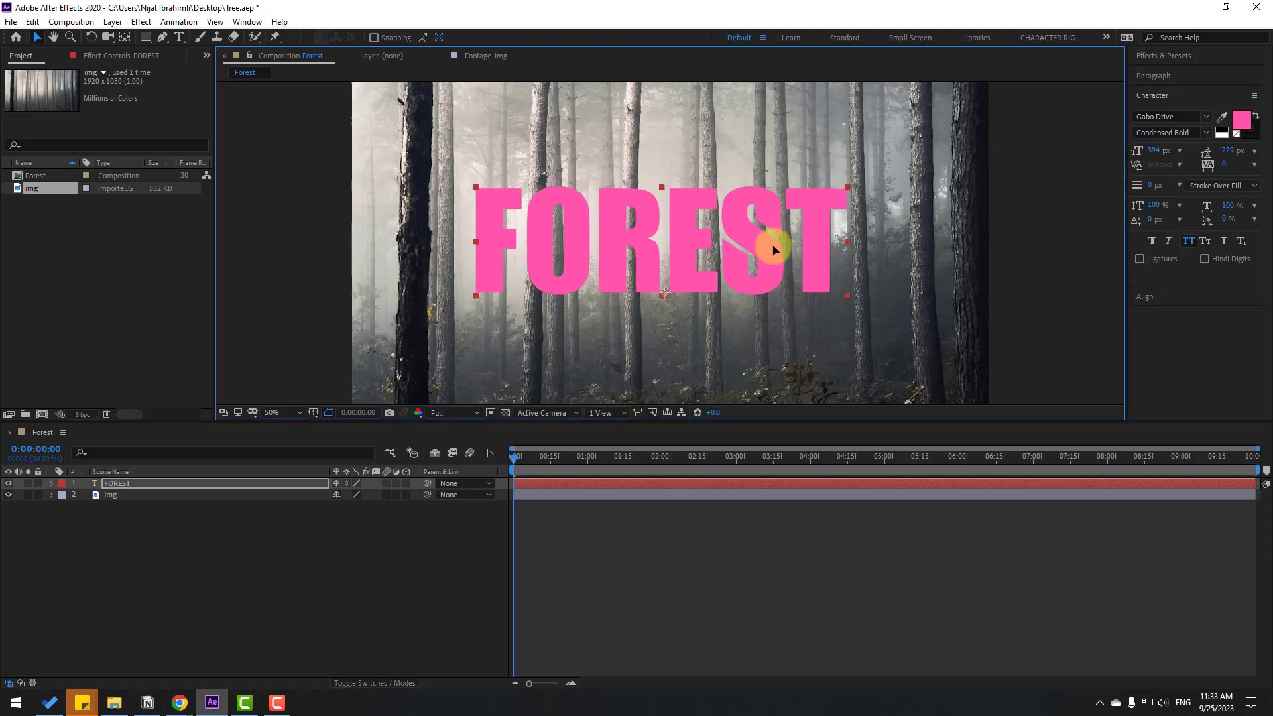
left_click(117, 557)
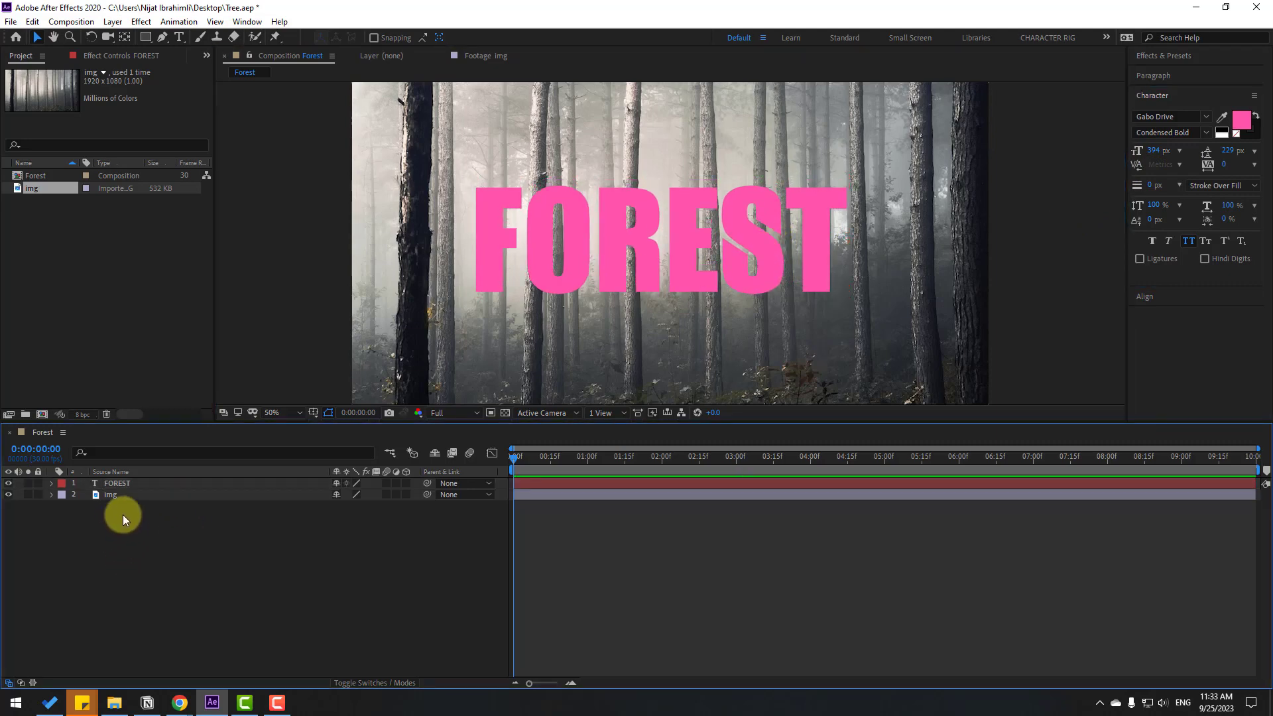
left_click(113, 484)
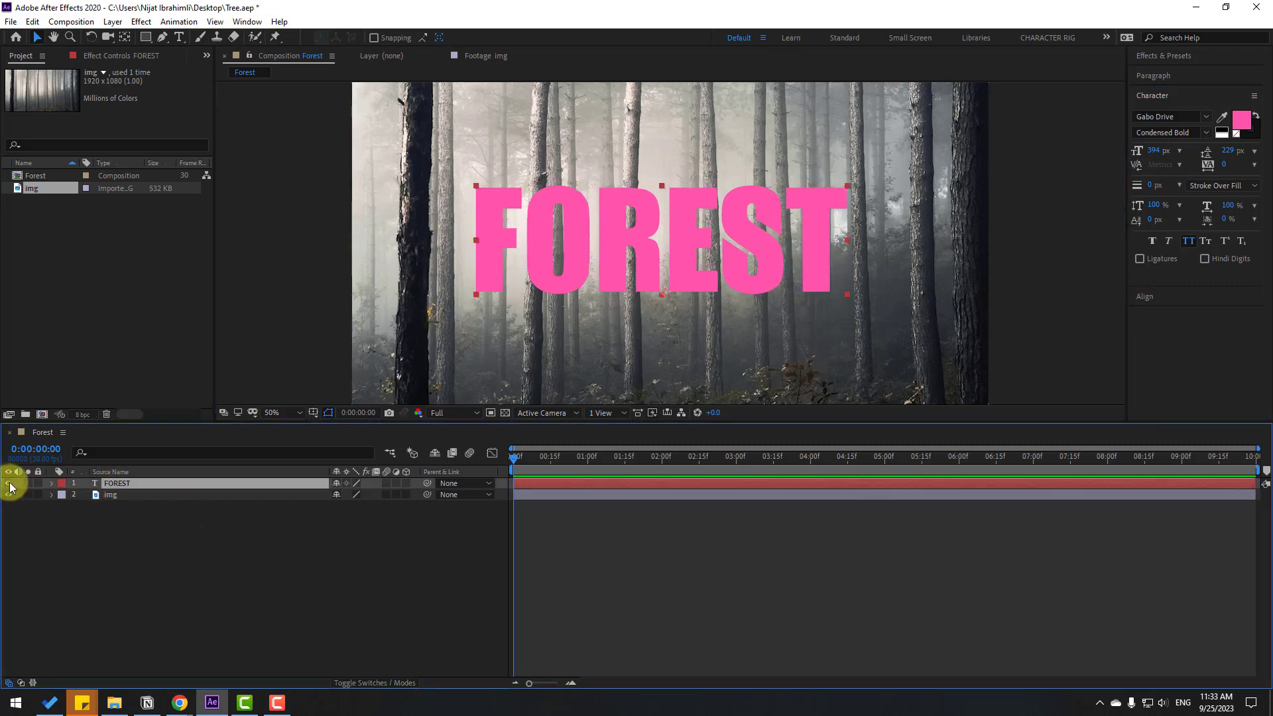
- Hide the FOREST title, then duplicate the img layer and rename the copy tree_1
left_click(9, 484)
left_click(110, 494)
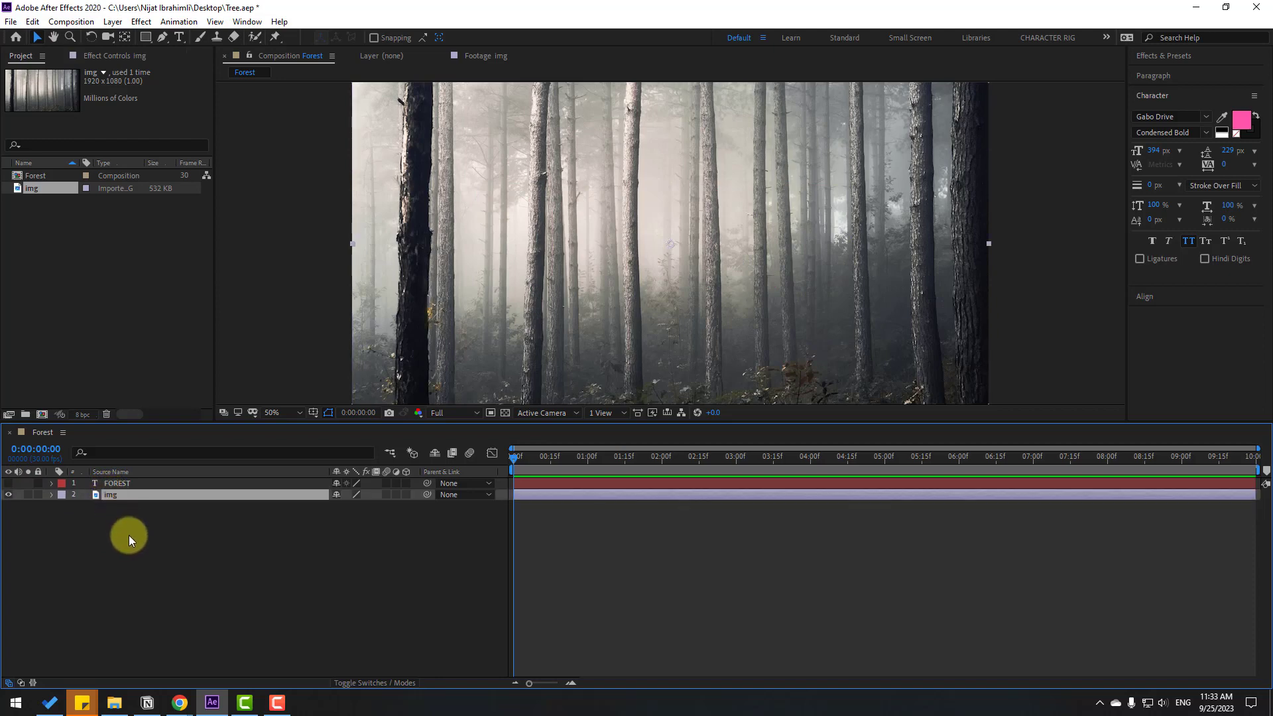
key("ctrl+d")
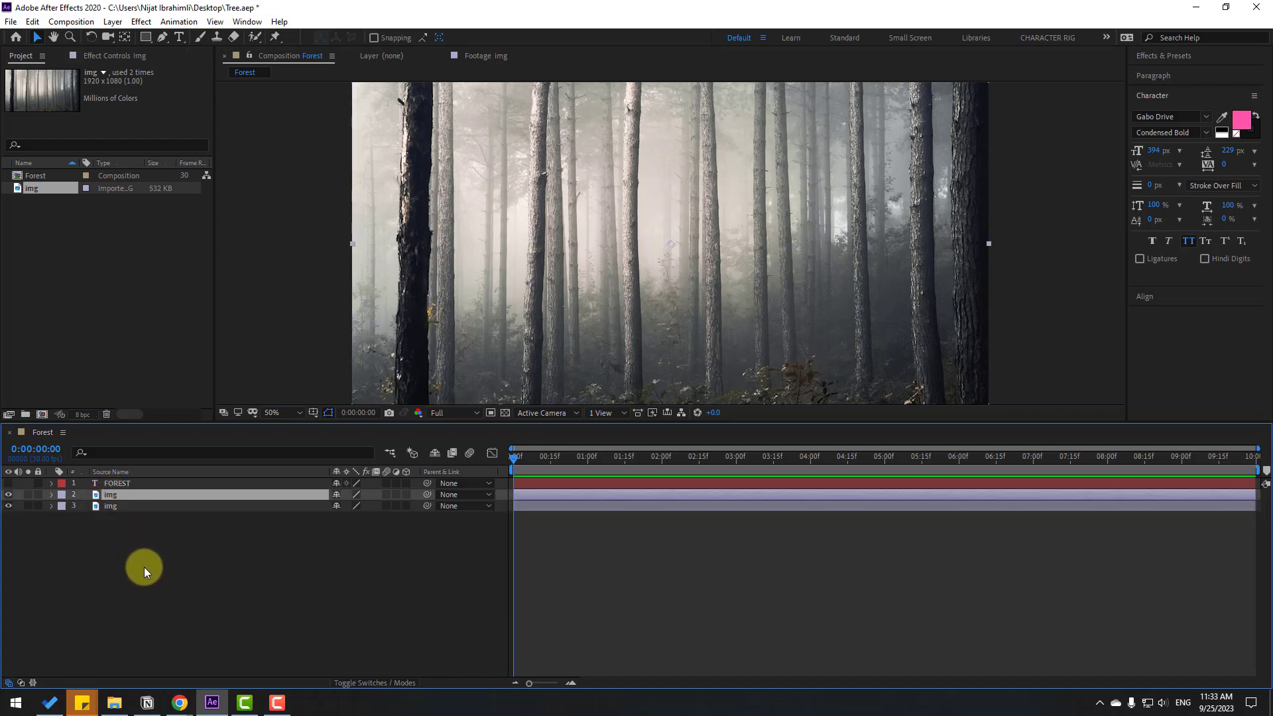
key("Return")
type("tree_1")
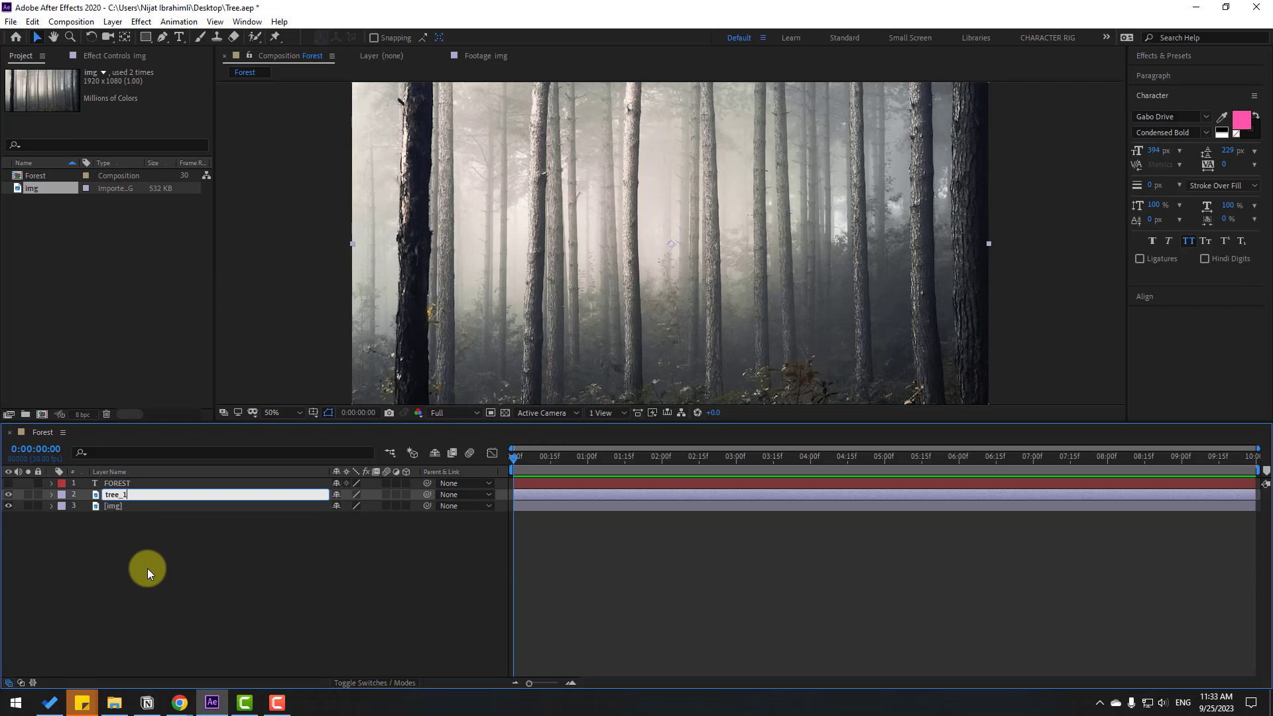
key("Return")
left_click(113, 530)
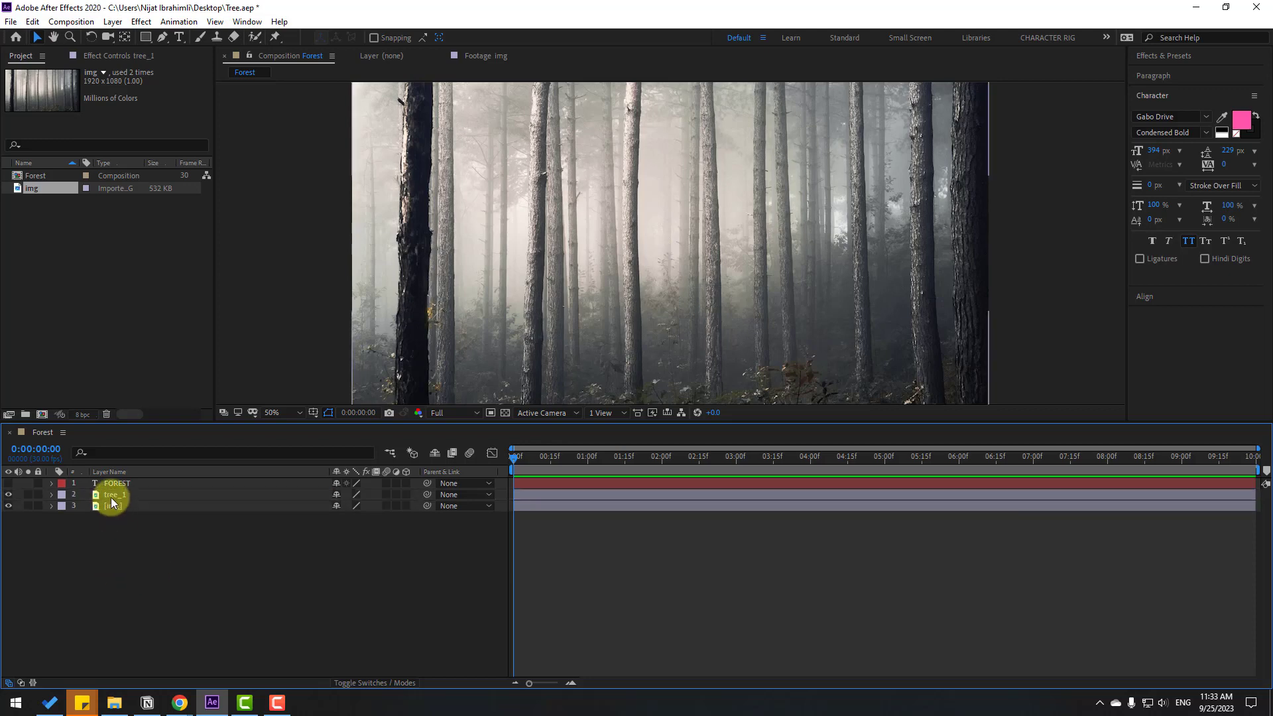
left_click(110, 496)
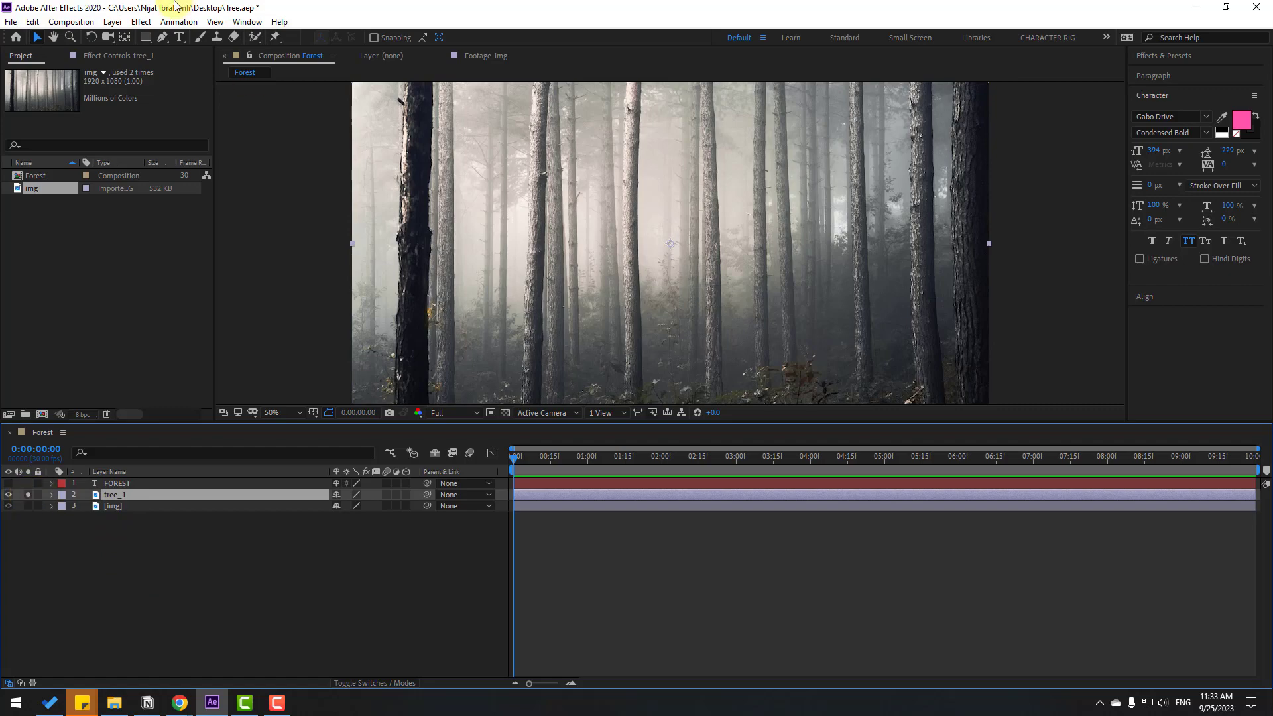
- Draw a closed Pen mask around one tall trunk on tree_1, then set the view to Fit
left_click(161, 36)
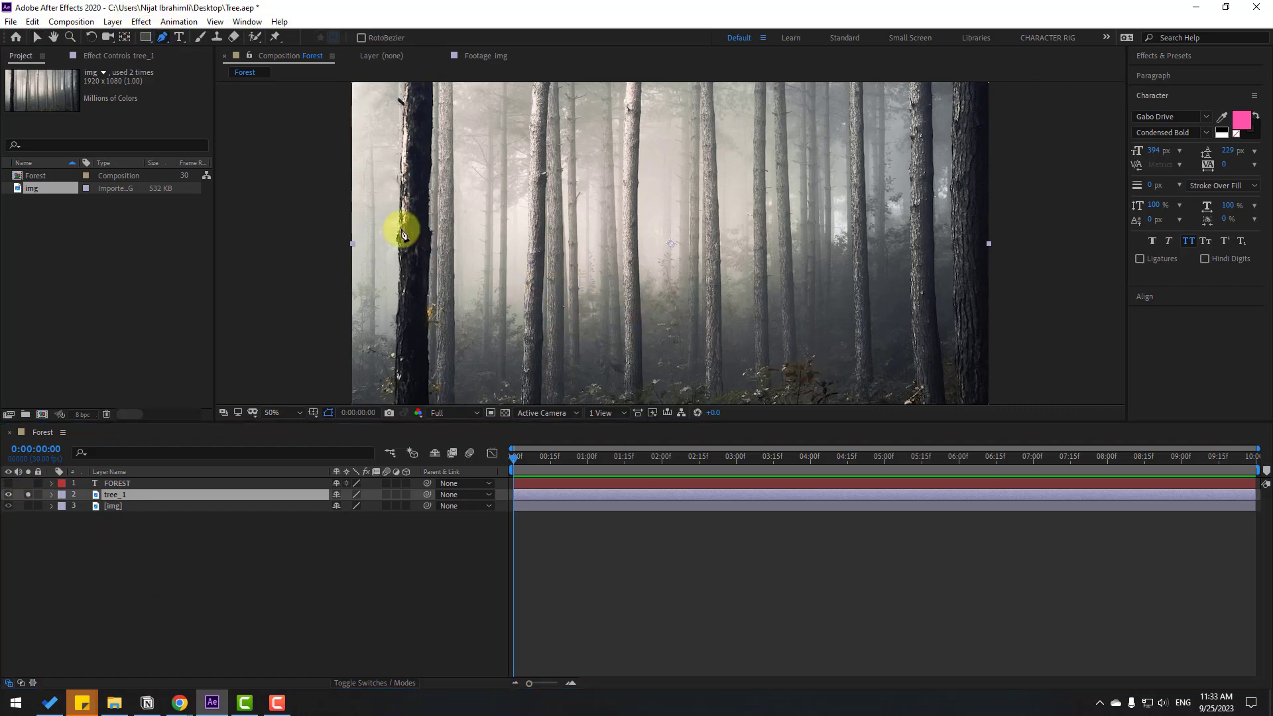
scroll(577, 190, "up", 6)
left_click_drag(509, 196, 380, 318)
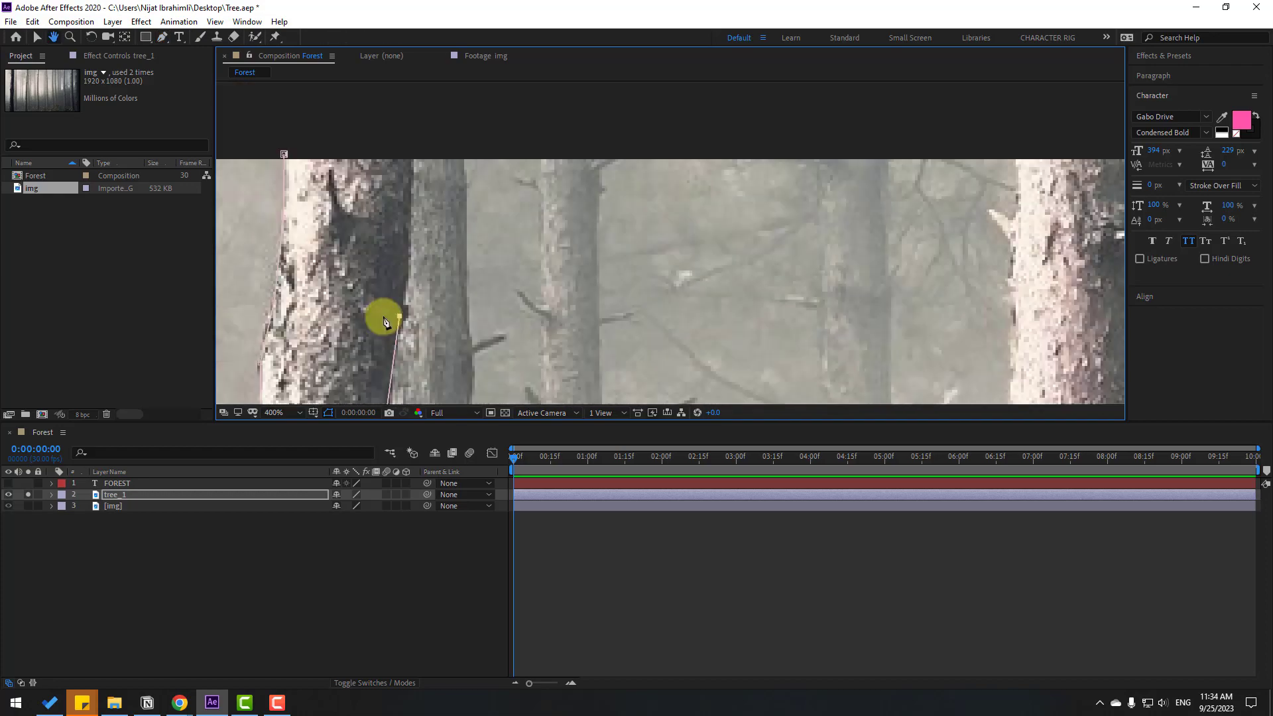
left_click(414, 154)
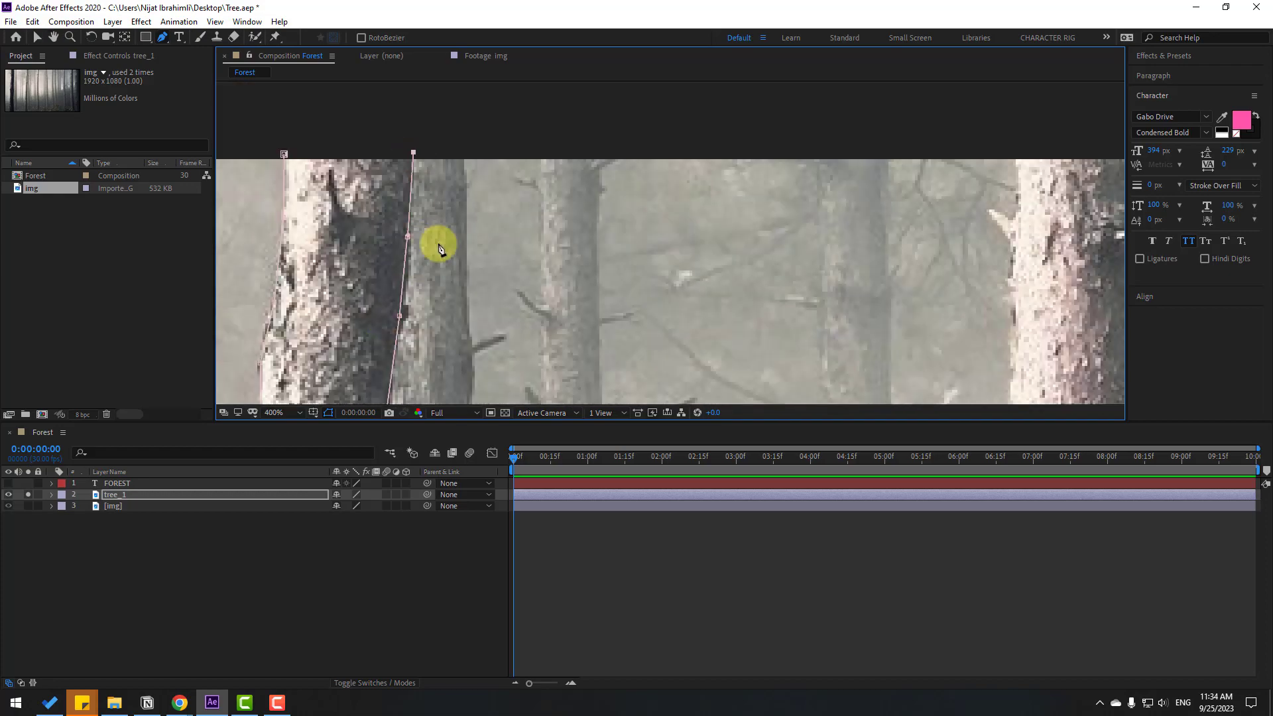
left_click(285, 155)
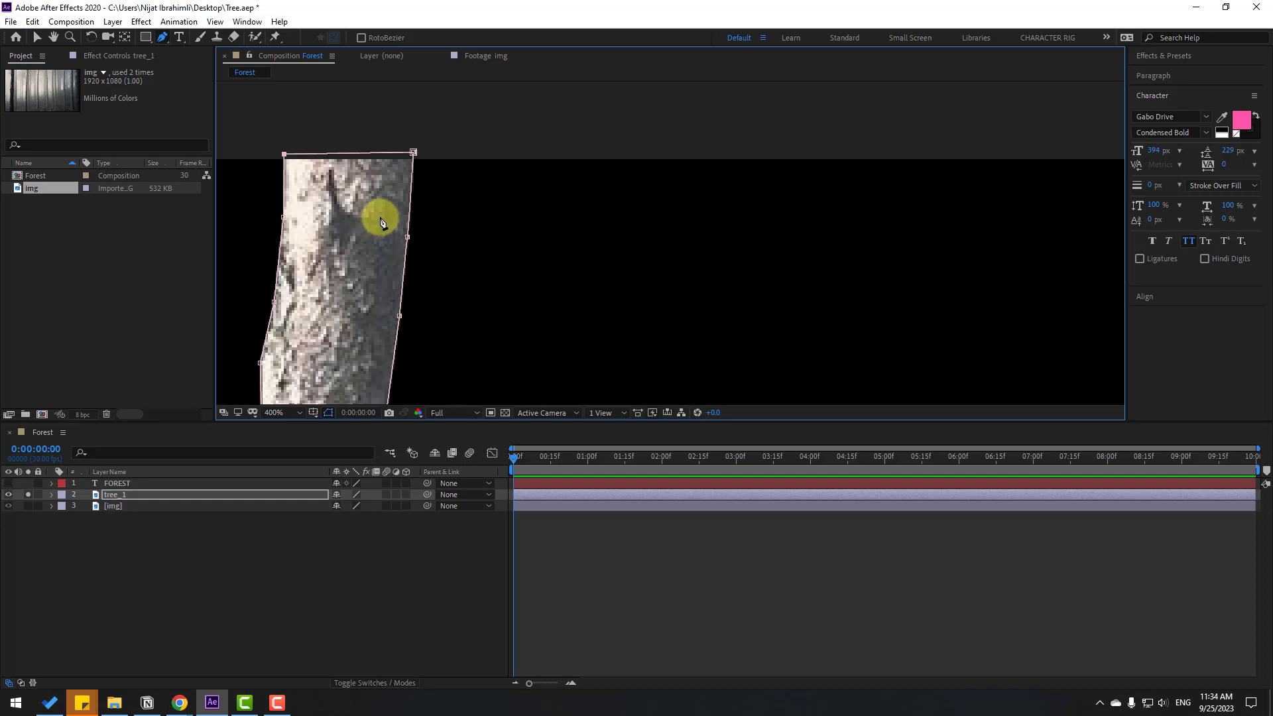
left_click(37, 41)
scroll(575, 321, "down", 4)
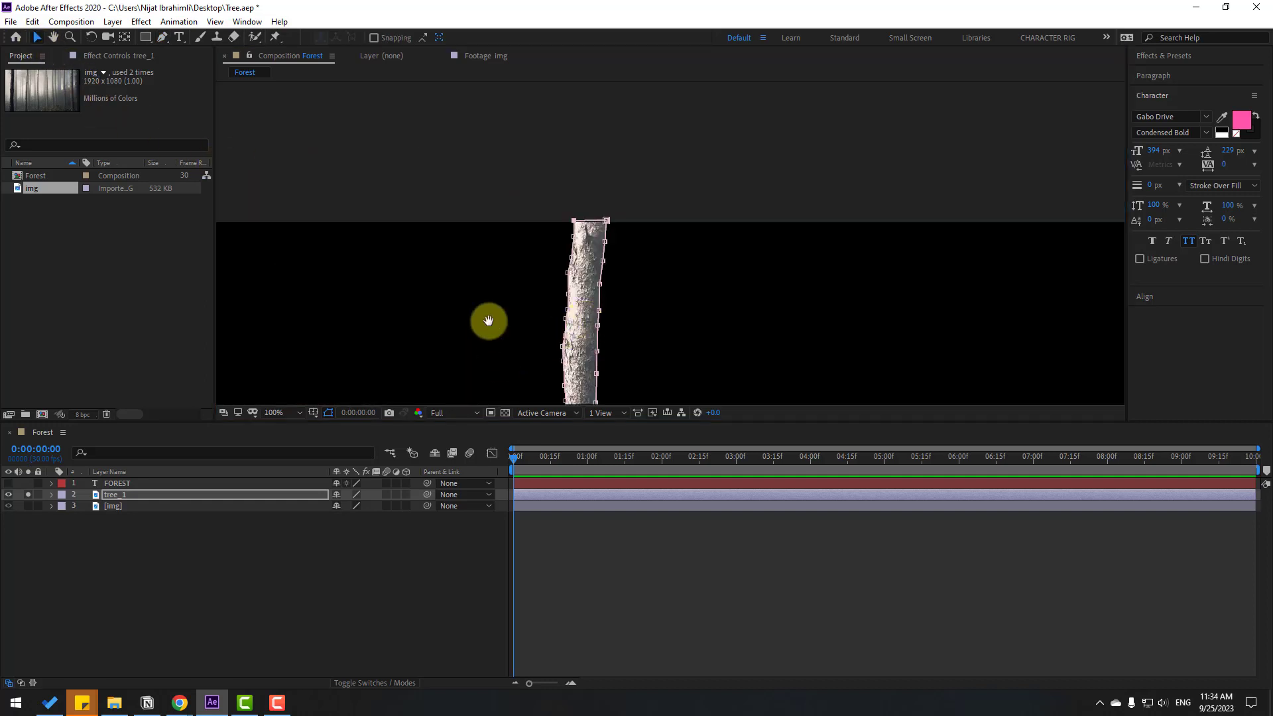
left_click(254, 599)
left_click(295, 413)
left_click(281, 432)
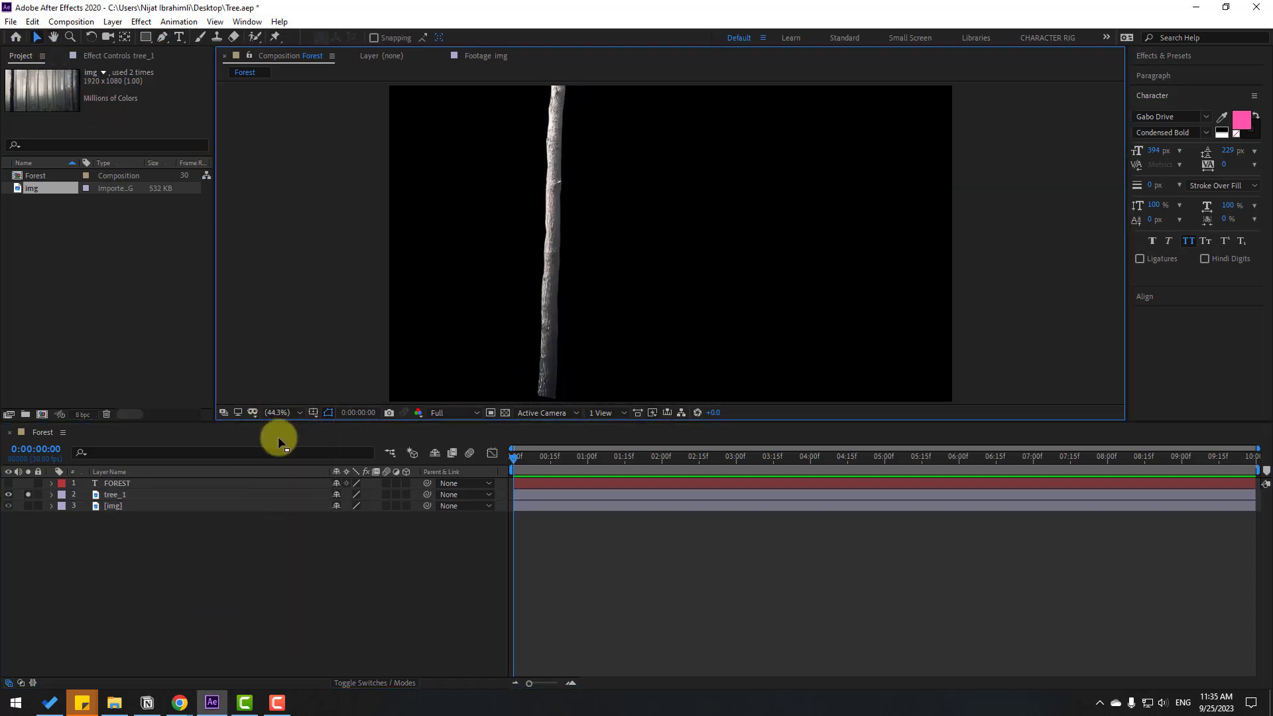
left_click(28, 495)
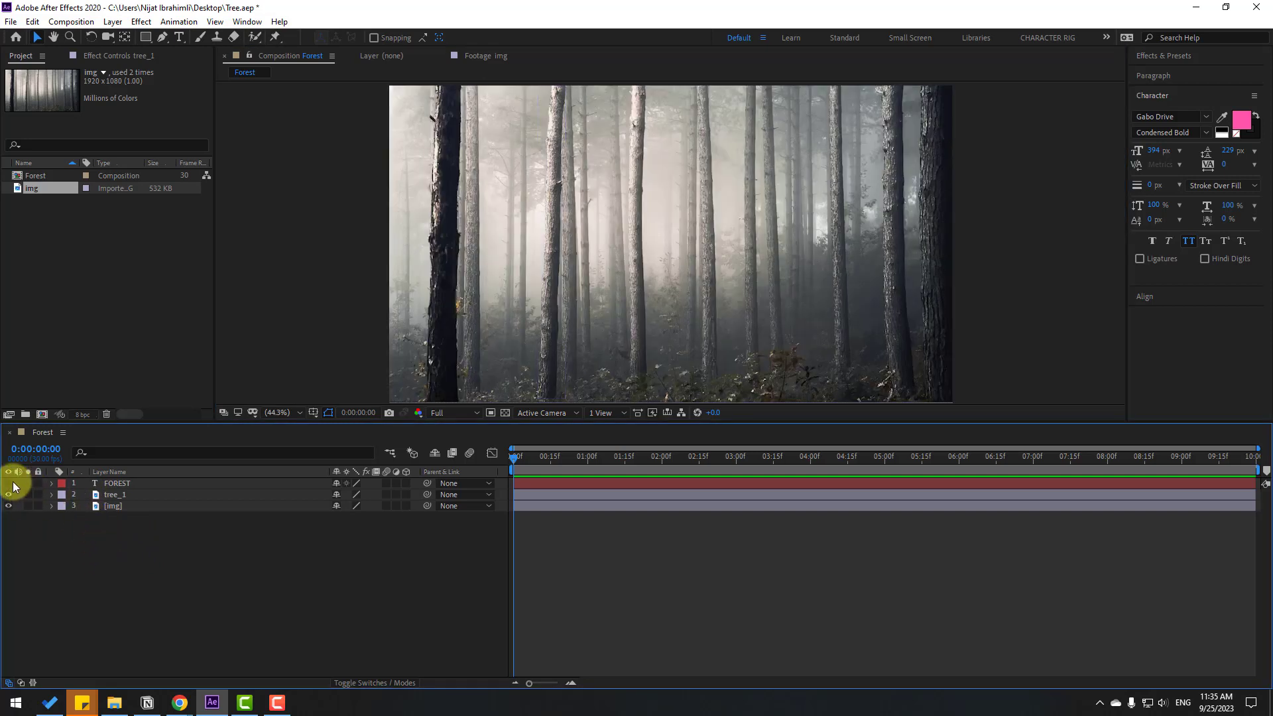
- Show FOREST again, move tree_1 above it, and nudge the title slightly lower
left_click(8, 483)
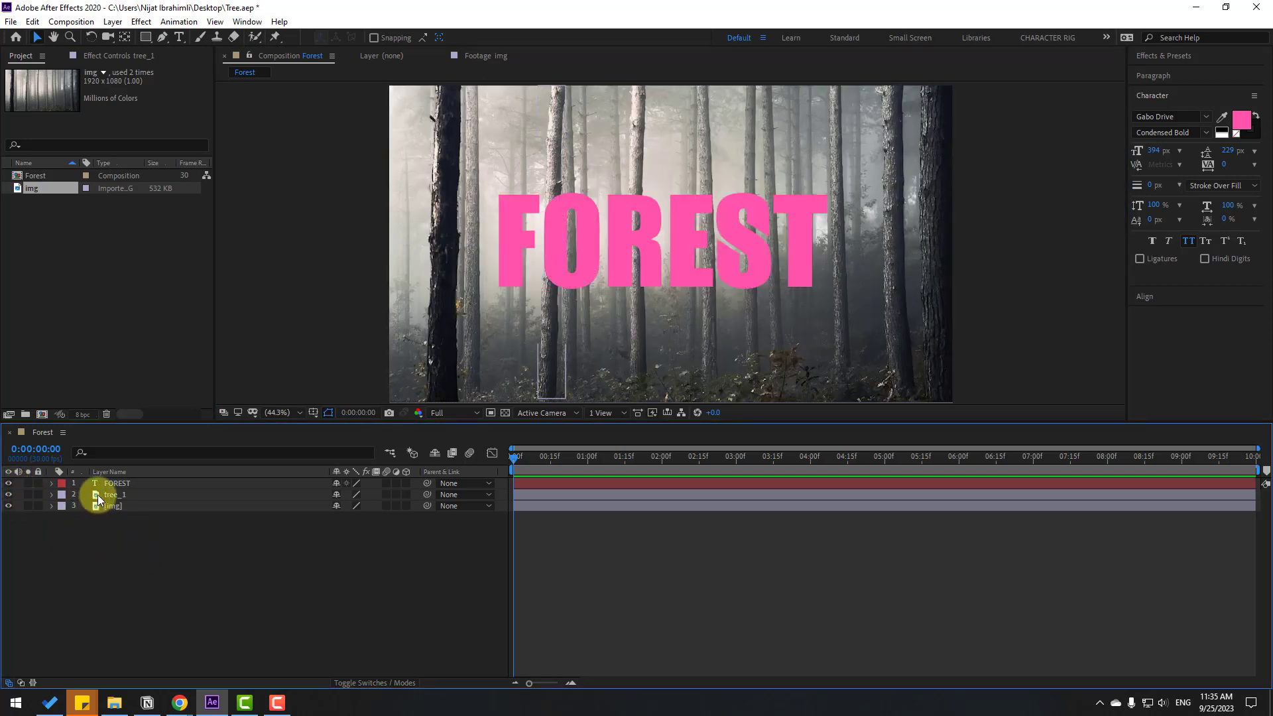
left_click_drag(111, 498, 127, 491)
left_click(123, 561)
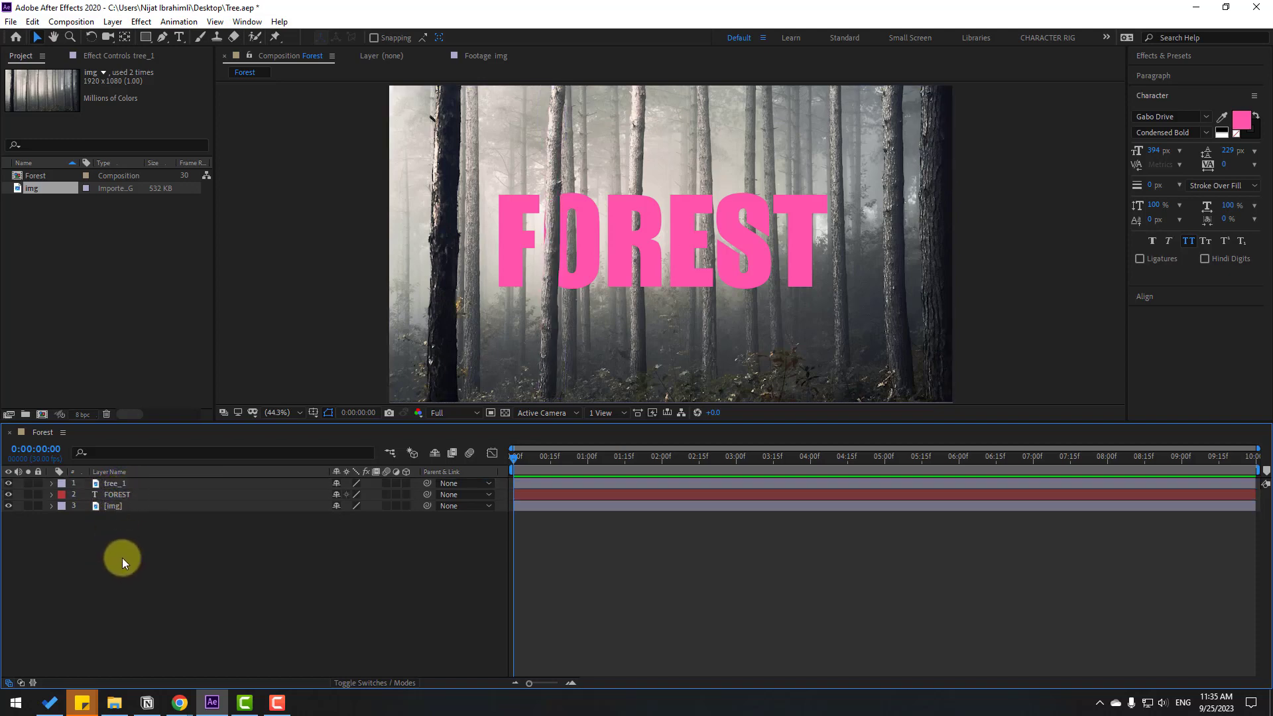
mouse_move(615, 272)
left_mouse_down()
mouse_move(658, 193)
mouse_move(602, 302)
mouse_move(557, 250)
mouse_move(599, 193)
mouse_move(588, 210)
mouse_move(603, 277)
mouse_move(582, 228)
mouse_move(597, 284)
mouse_move(615, 287)
left_mouse_up()
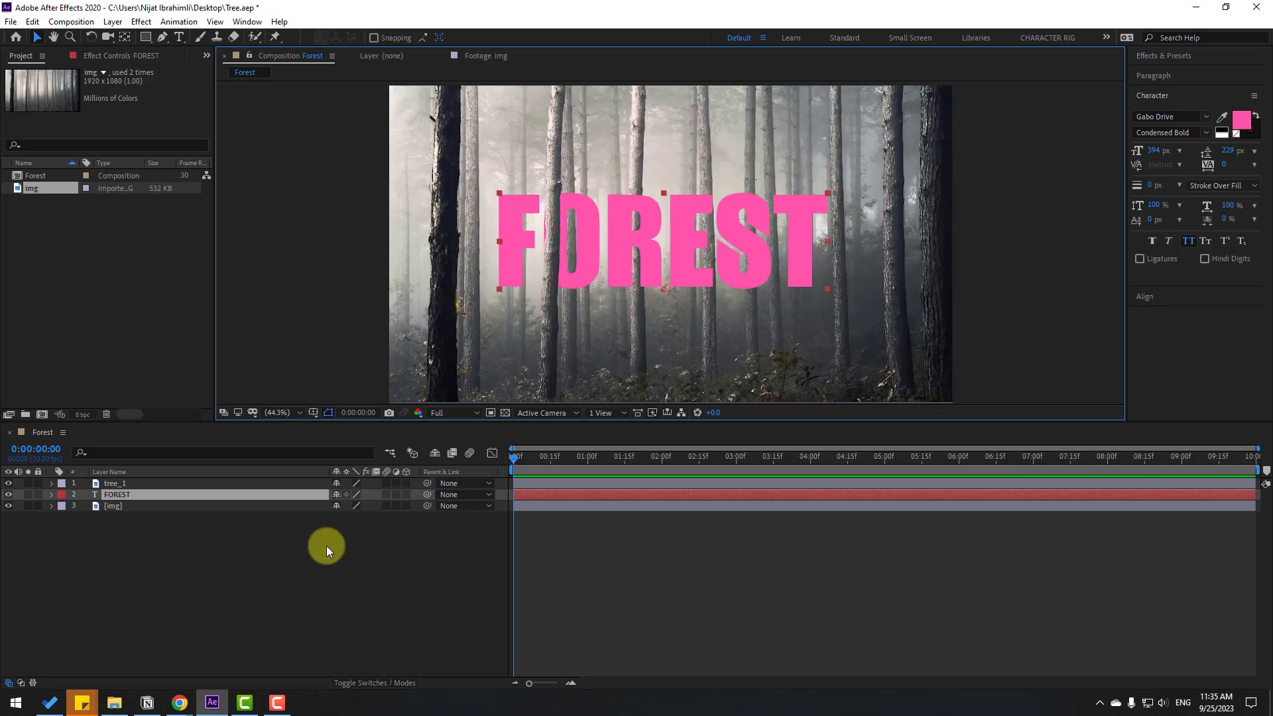
left_click(249, 605)
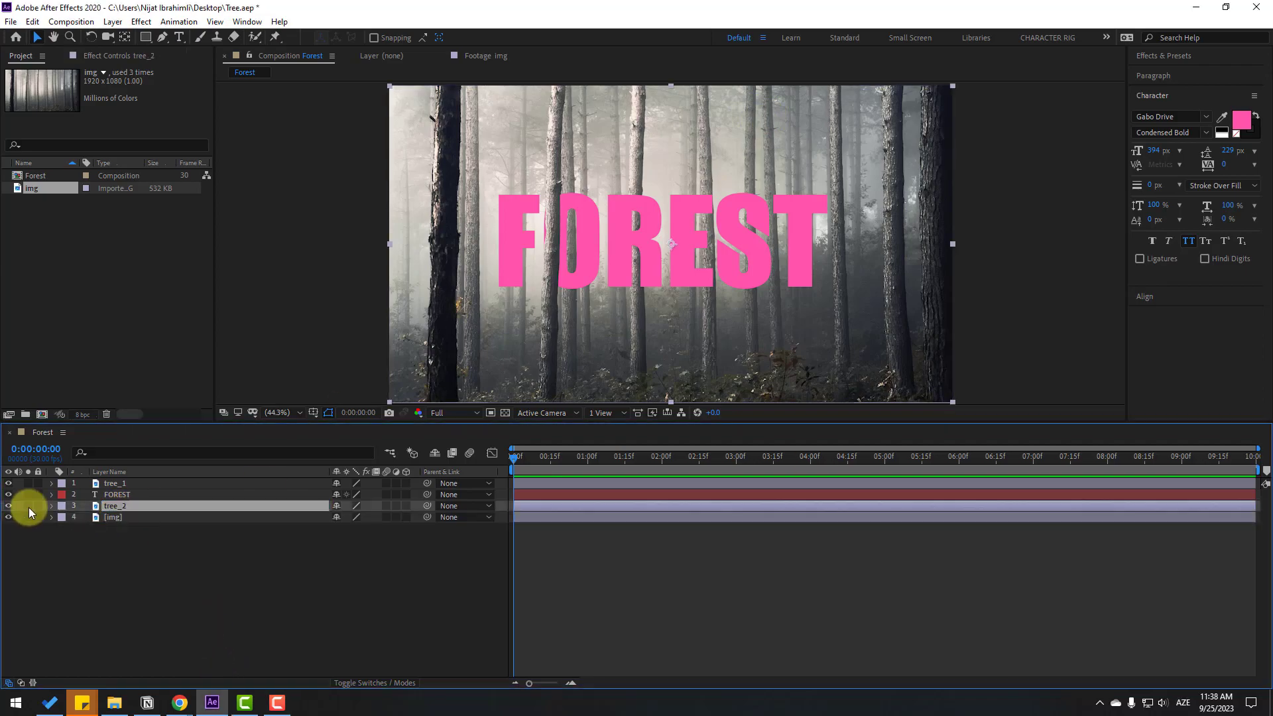
- Isolate the forest photo and trace mask points along a trunk's edges
left_click(27, 505)
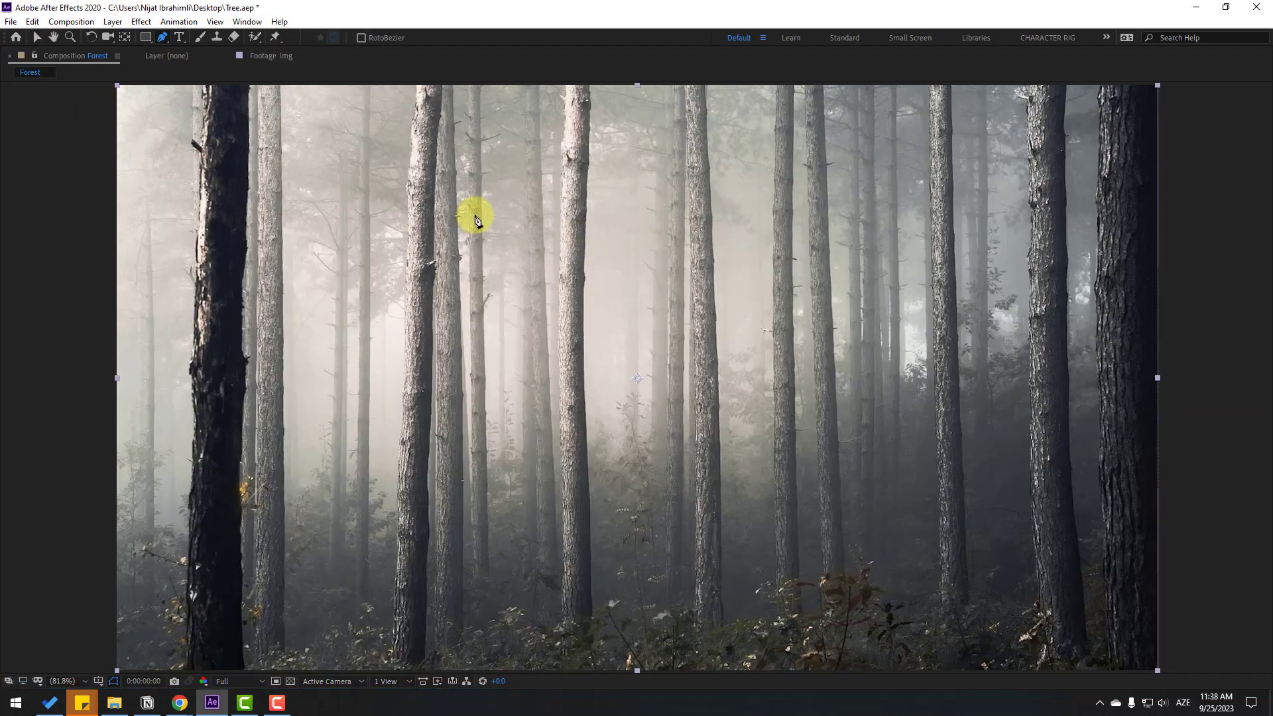
scroll(504, 205, "up", 3)
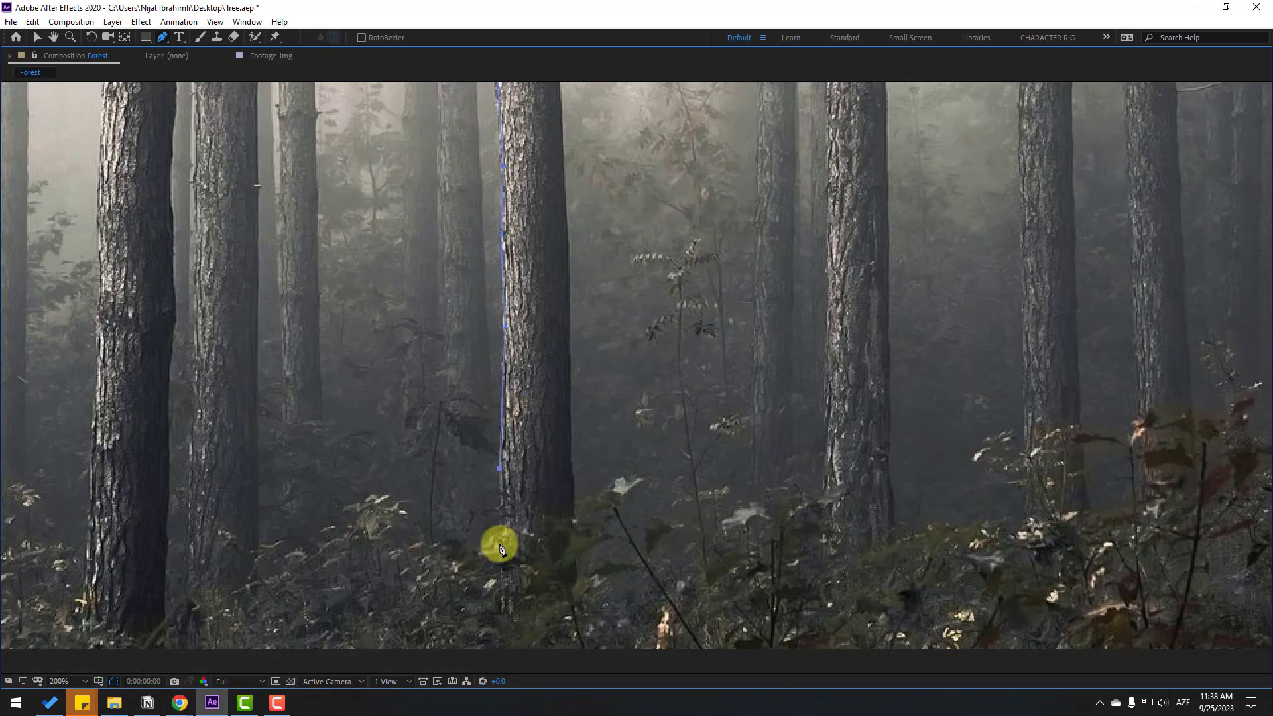
left_click(526, 522)
left_click(517, 412)
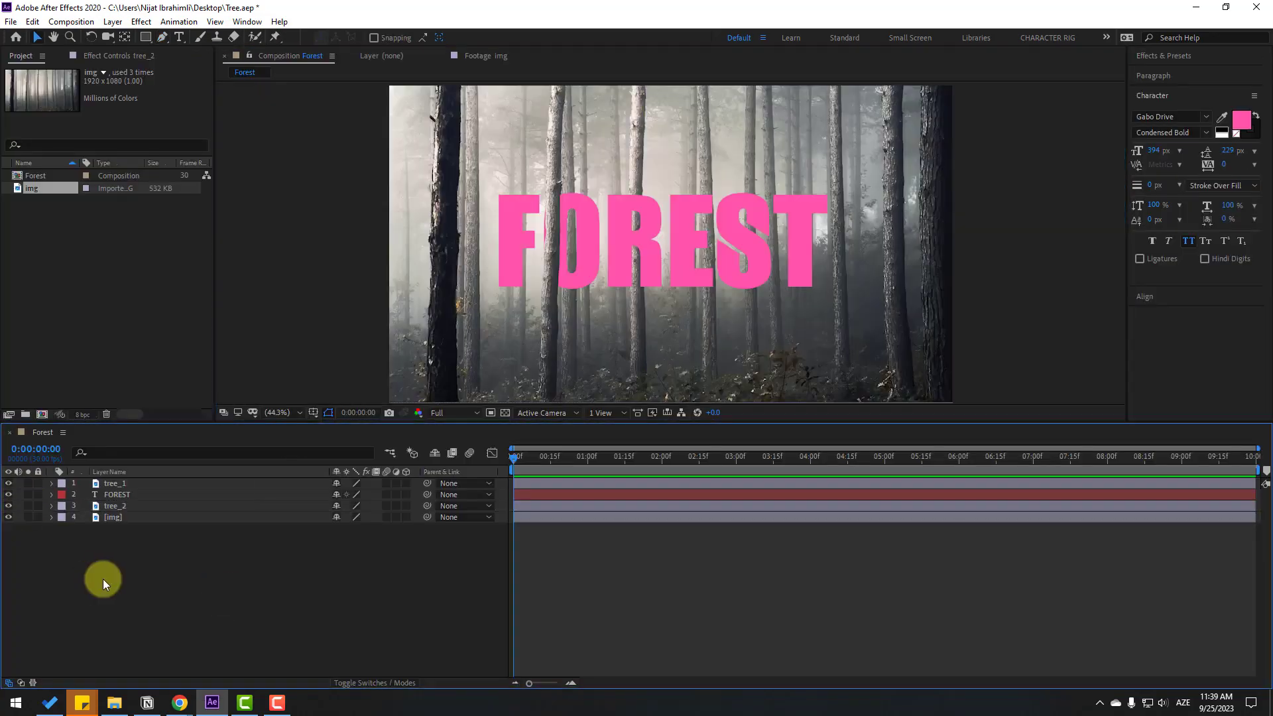
- Mask another trunk, tracing down its left edge and closing across the bottom
left_click(151, 518)
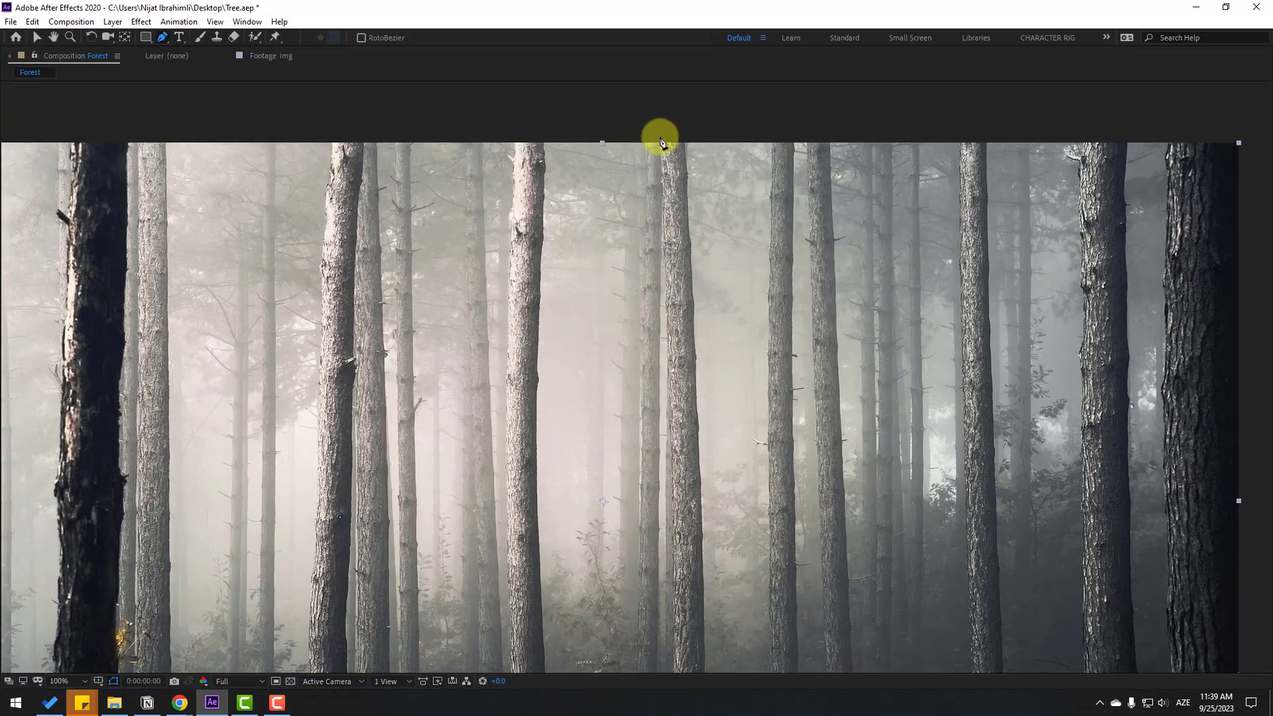
left_click(659, 138)
left_click(666, 270)
scroll(671, 321, "down", 2)
scroll(619, 455, "down", 2)
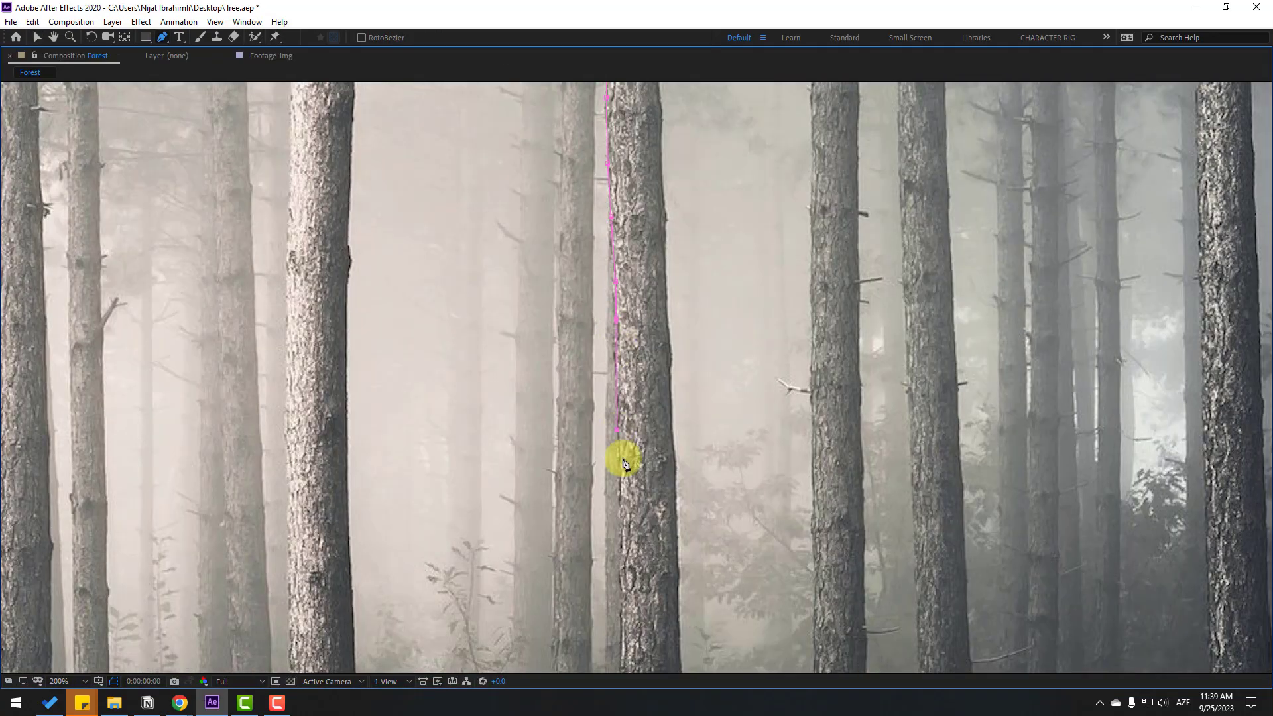
scroll(631, 321, "down", 2)
scroll(630, 321, "down", 1)
left_click(638, 459)
left_click(638, 548)
left_click(641, 605)
left_click(710, 605)
scroll(663, 464, "down", 3)
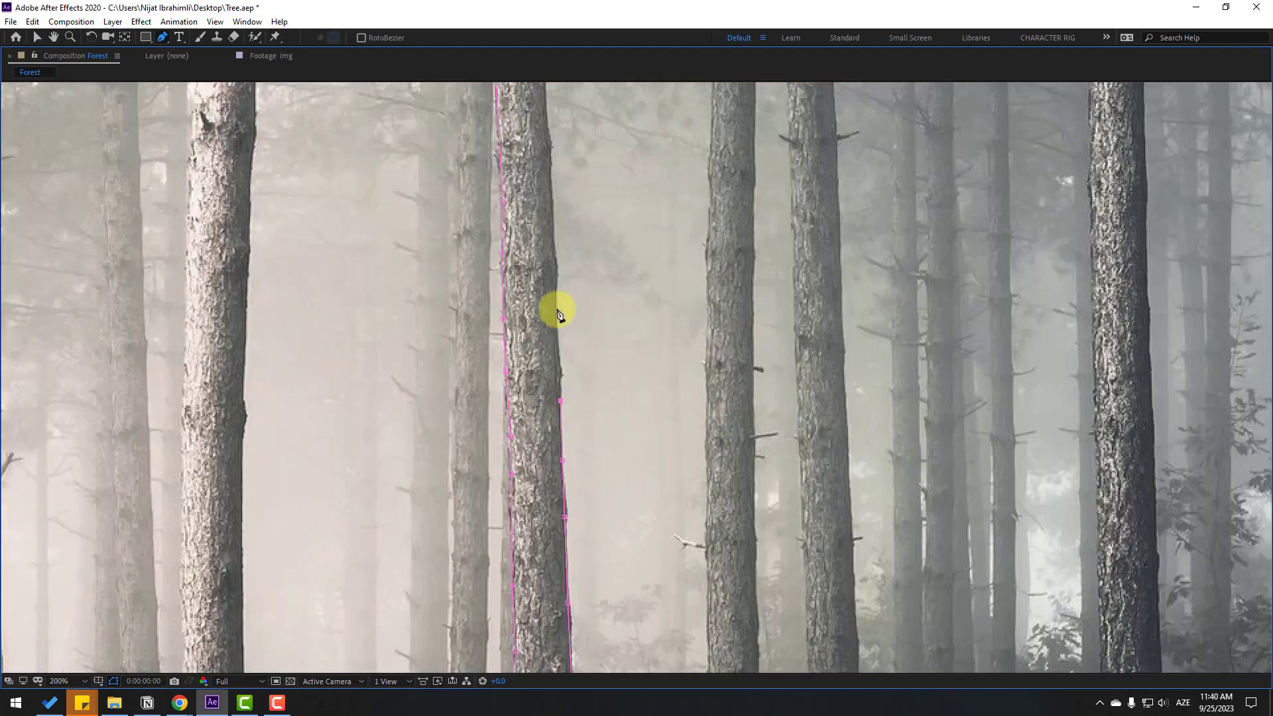
scroll(524, 278, "up", 3)
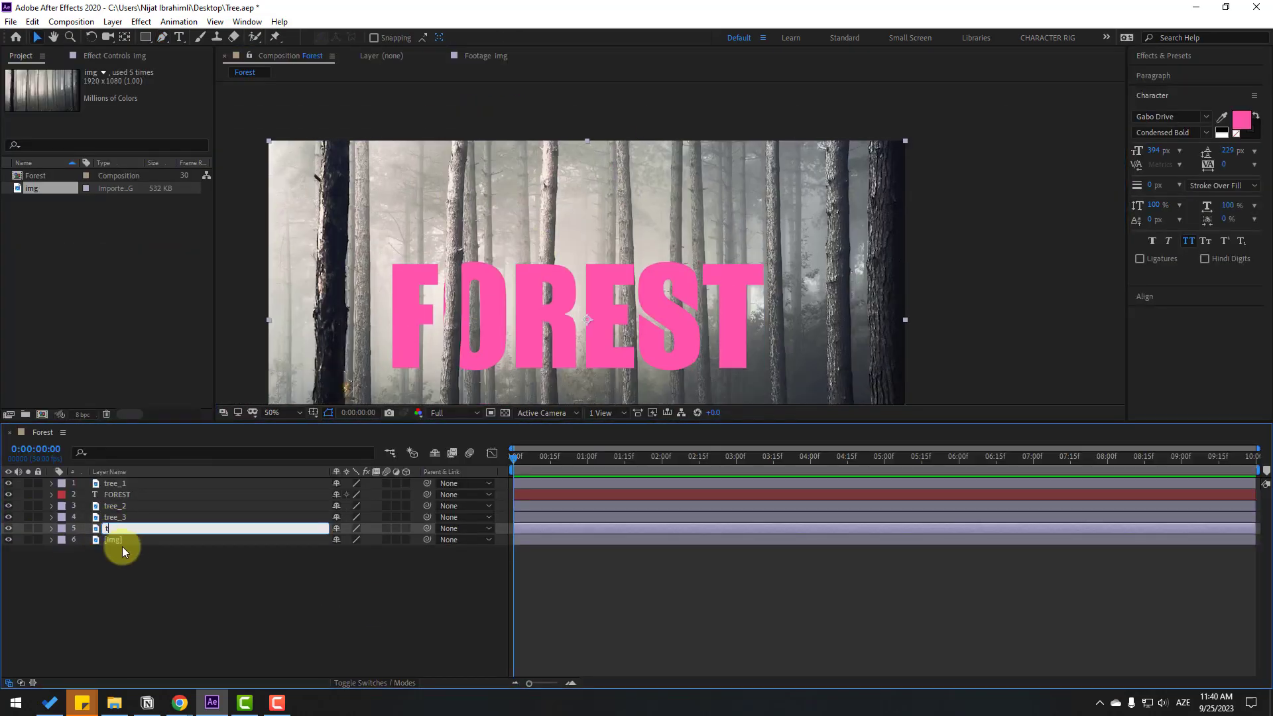
- Name the next copy tree_4 and trace a mask down another trunk
key("Return")
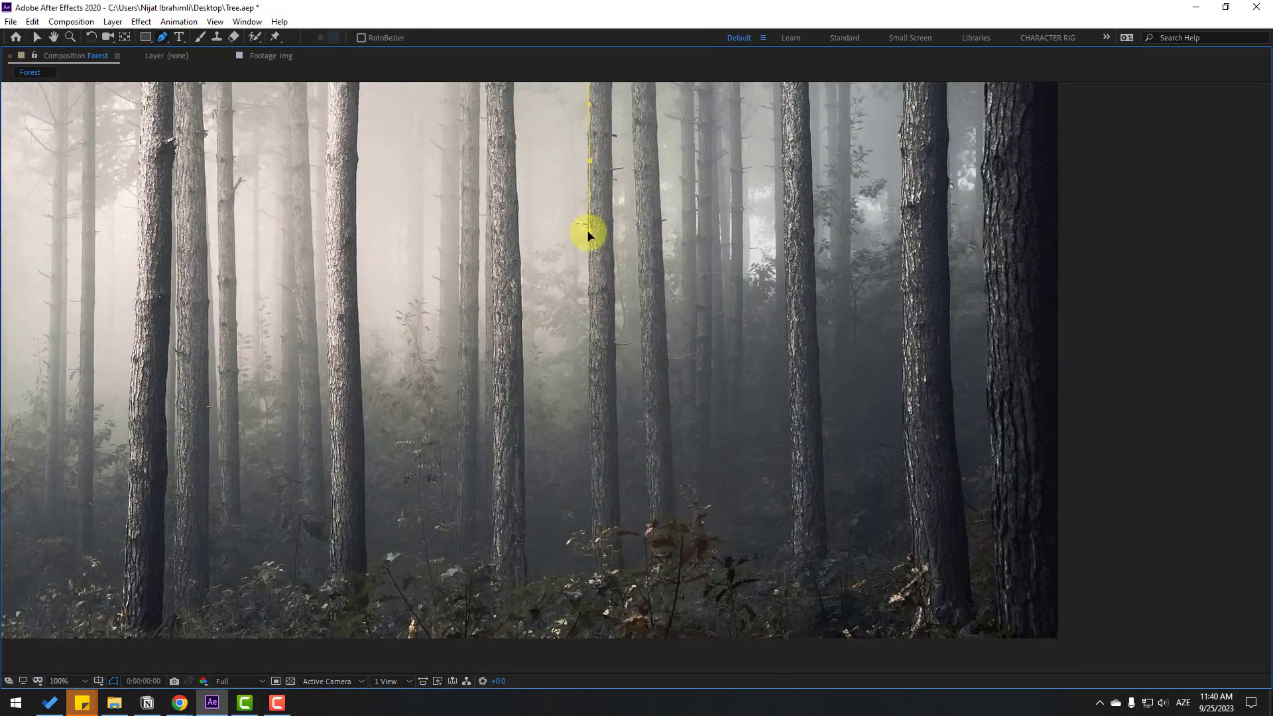
left_click(590, 387)
left_click(591, 470)
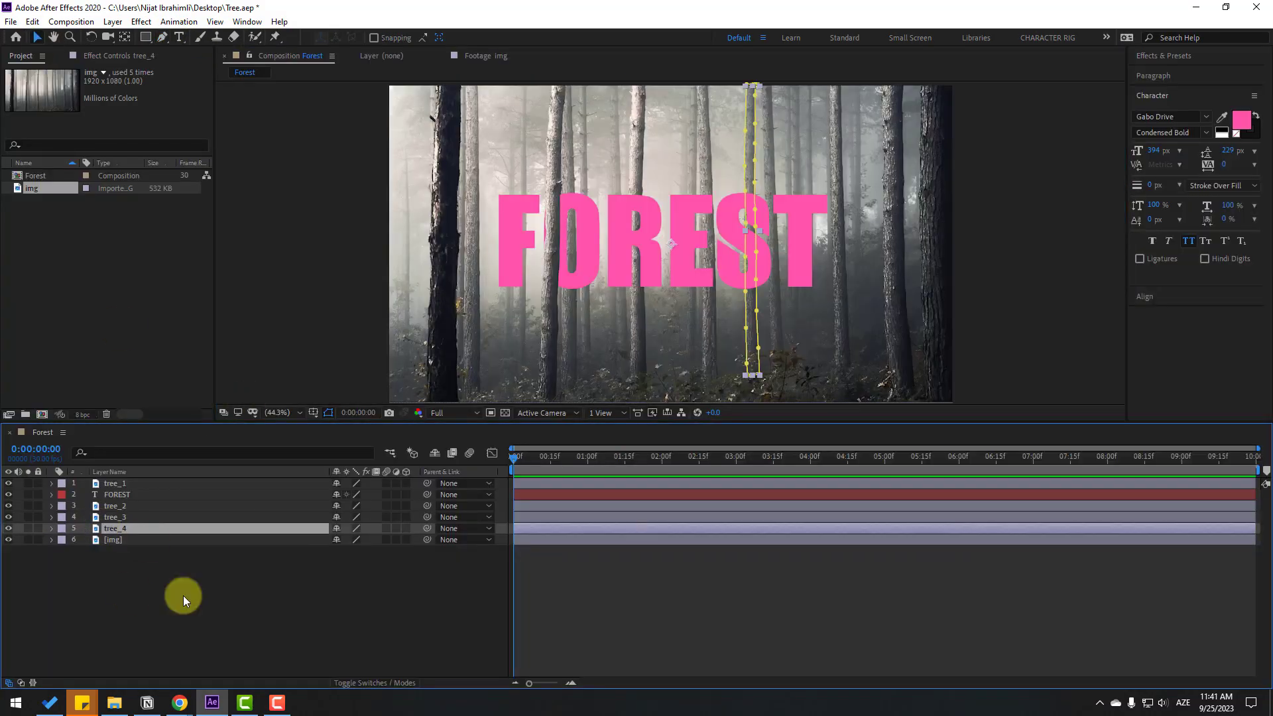
- Select tree_2 through tree_5 together and move them above the FOREST title
left_click(119, 539)
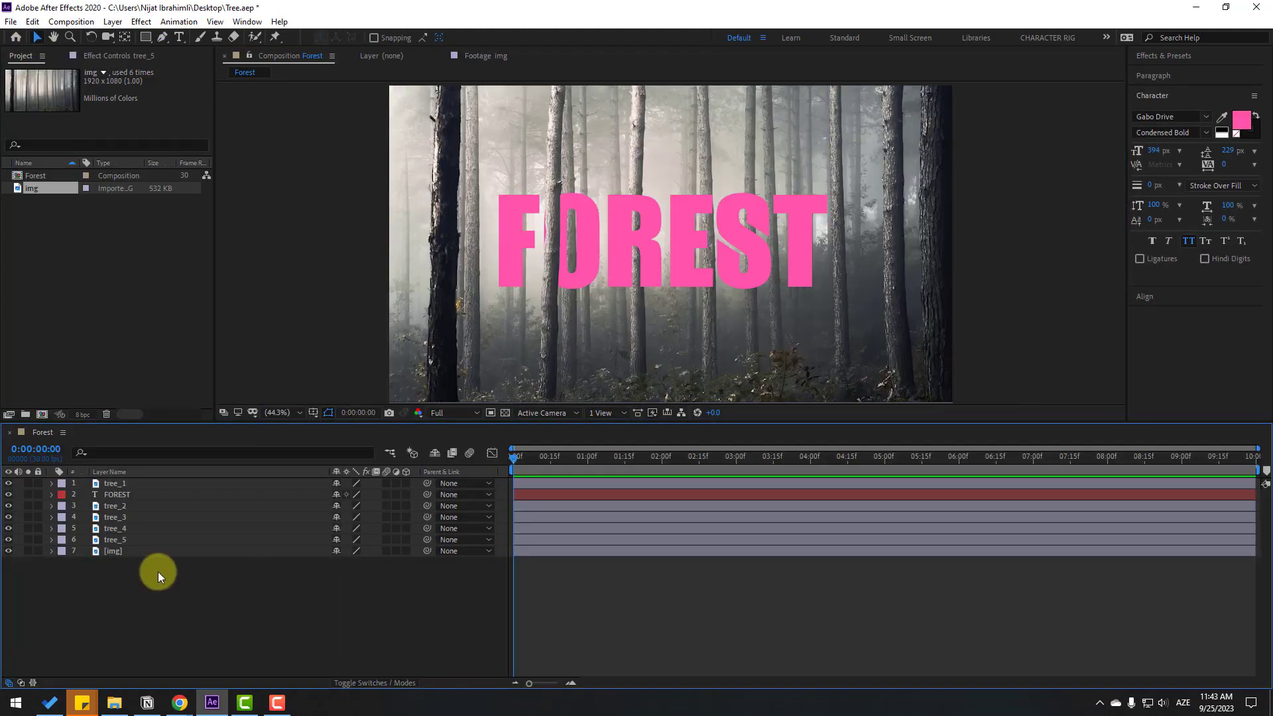
left_click(112, 539)
left_click(121, 528, "ctrl")
left_click(121, 517, "ctrl")
left_click(118, 506, "ctrl")
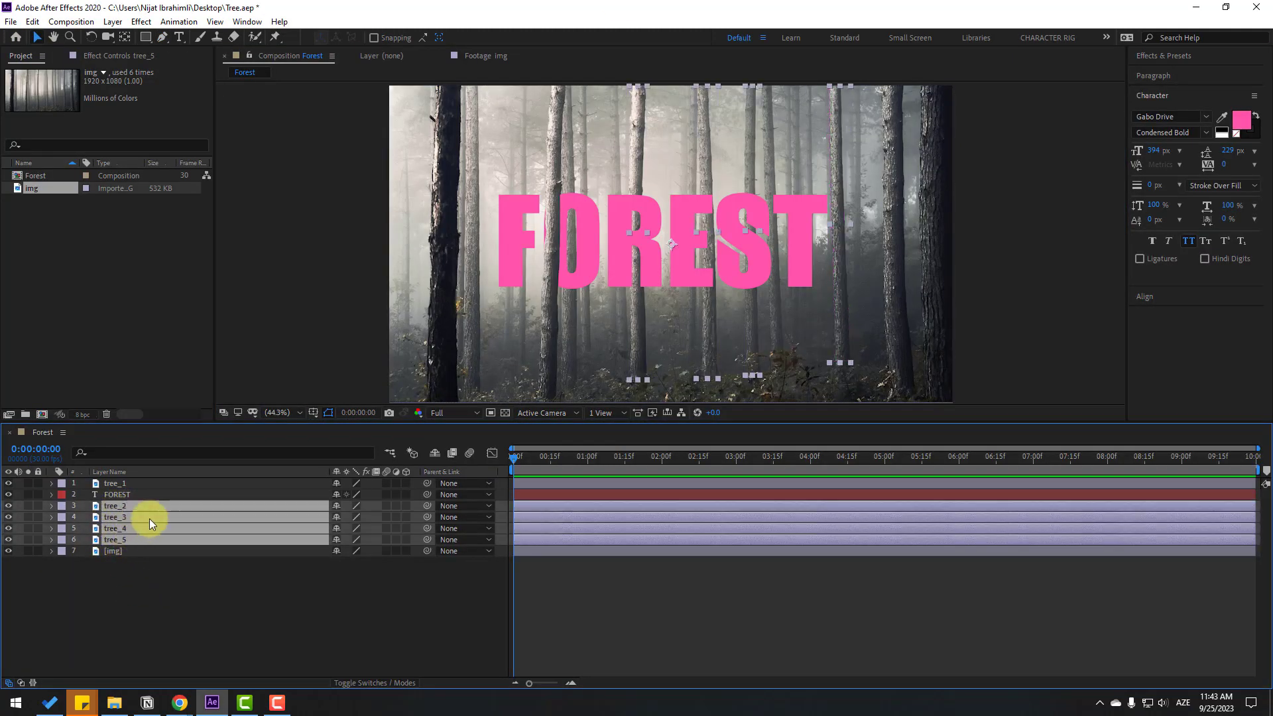
left_click_drag(119, 506, 136, 495)
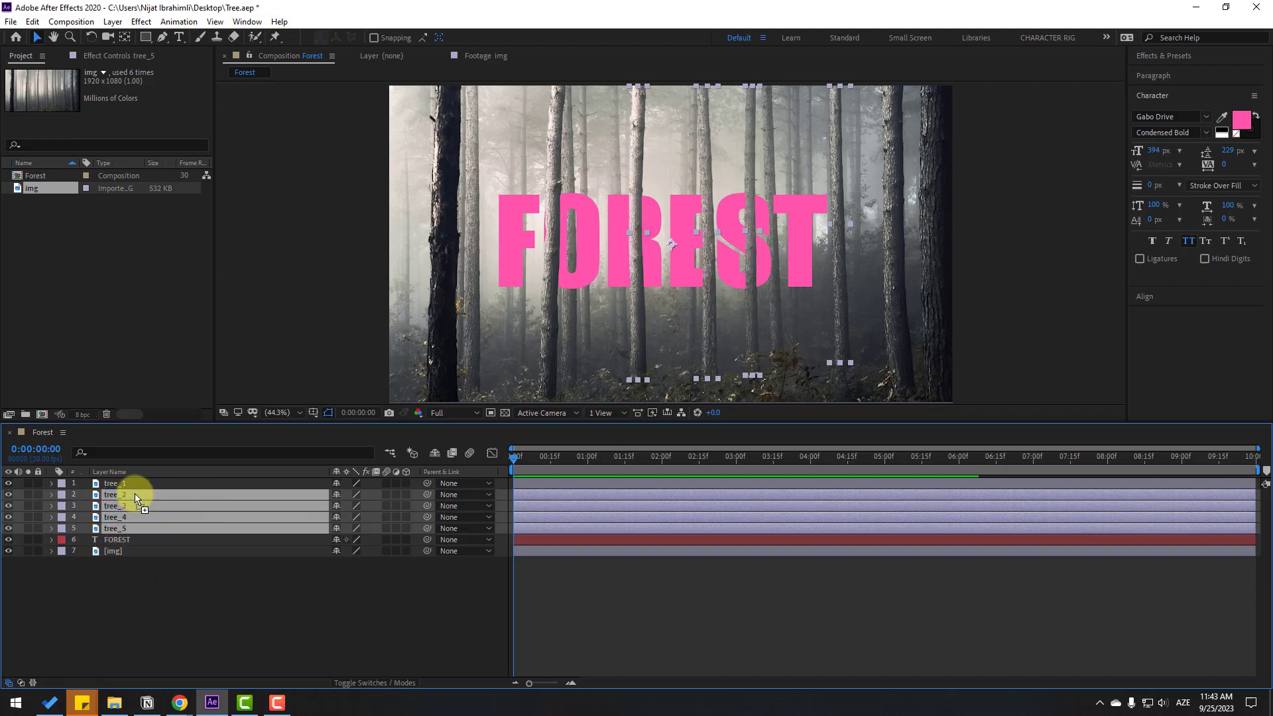
- Drag tree_3 and tree_2 below the FOREST layer, leaving FOREST selected
left_click(177, 614)
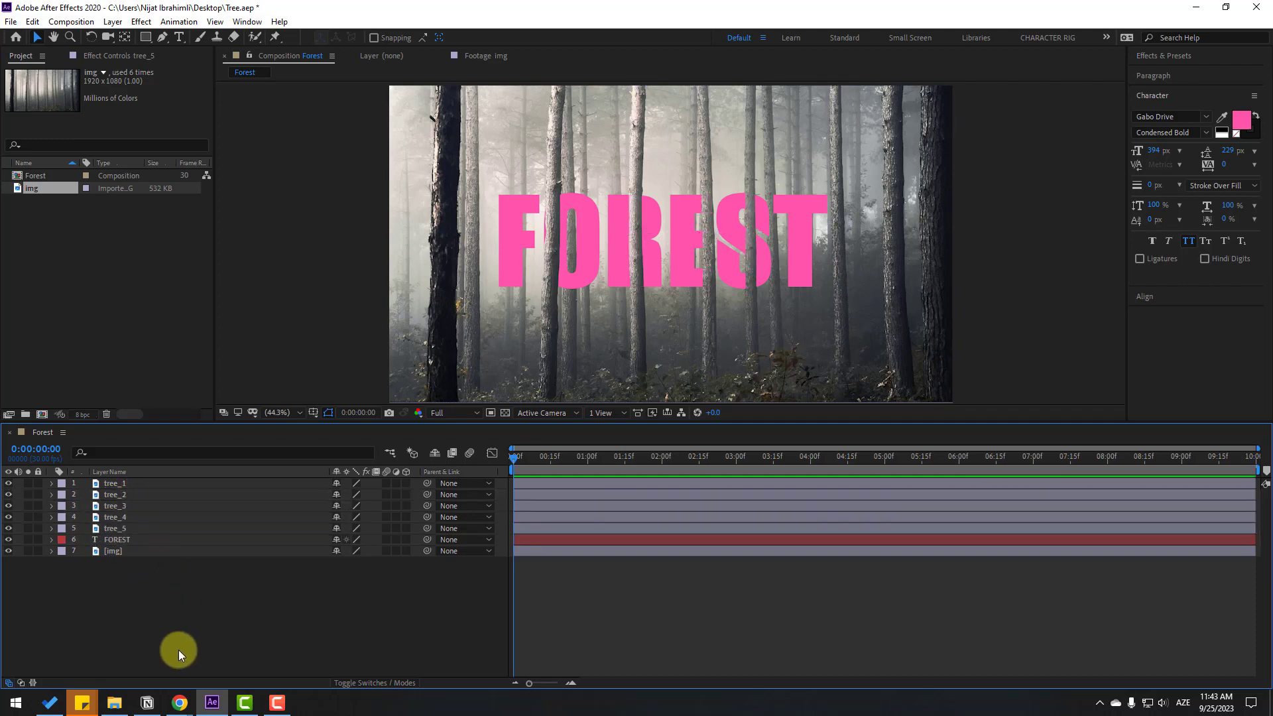
left_click(114, 543)
left_click(137, 568)
left_click(121, 507)
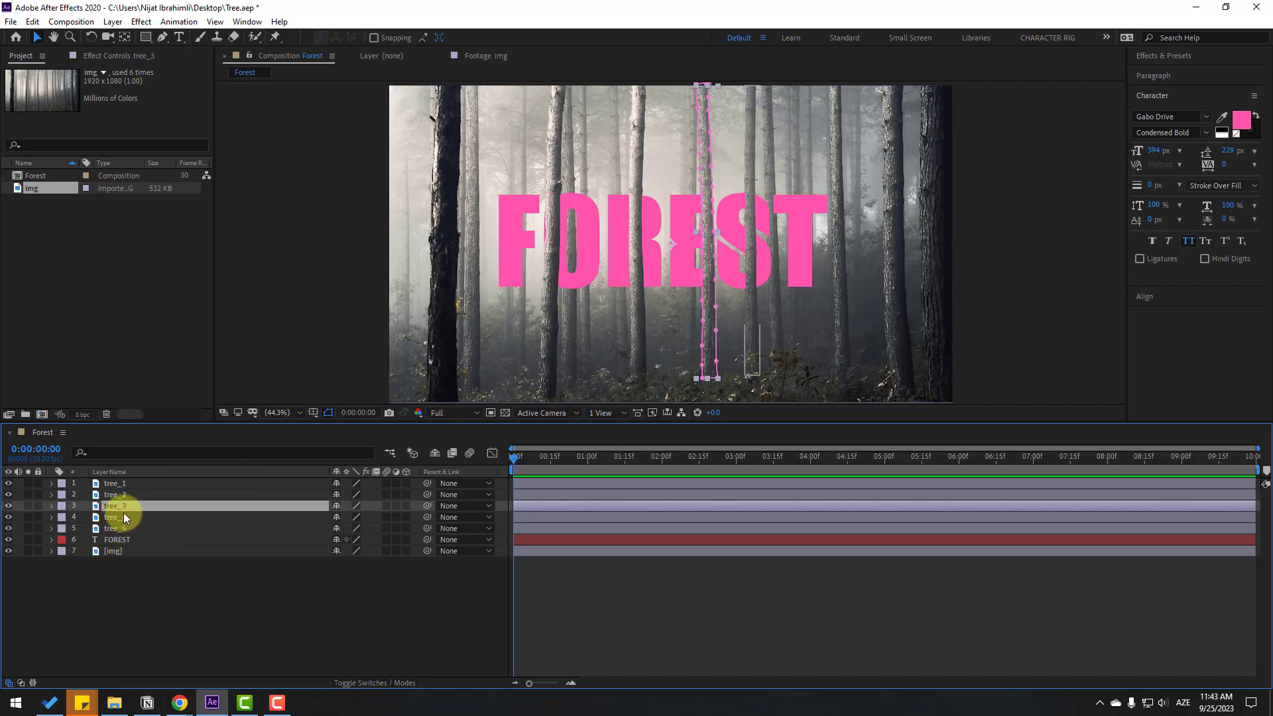
left_click_drag(121, 507, 128, 540)
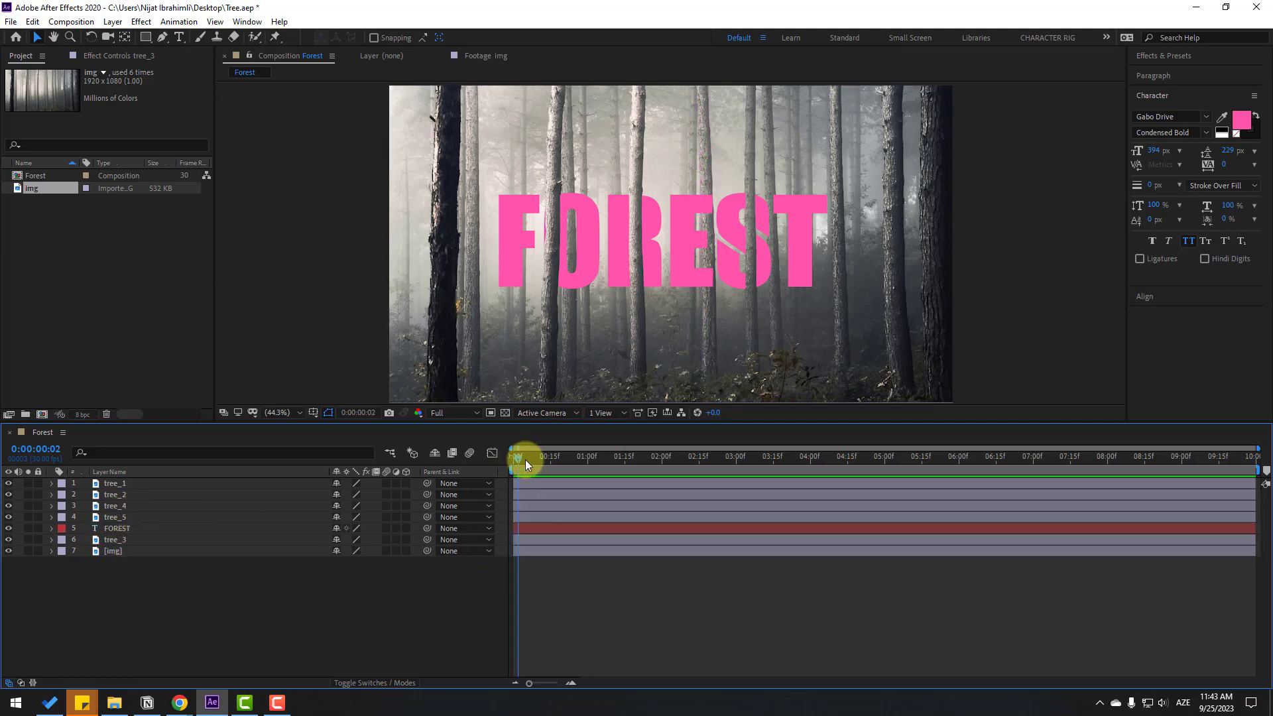
left_click(120, 498)
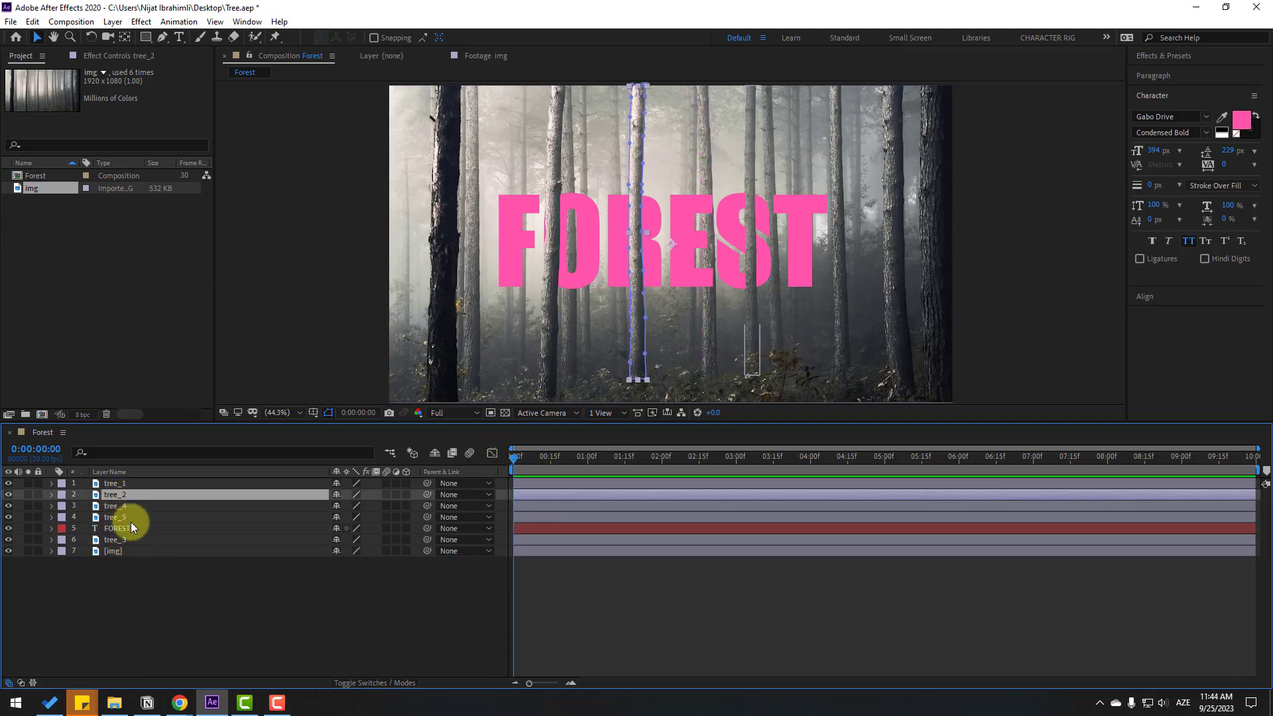
left_click_drag(121, 499, 135, 531)
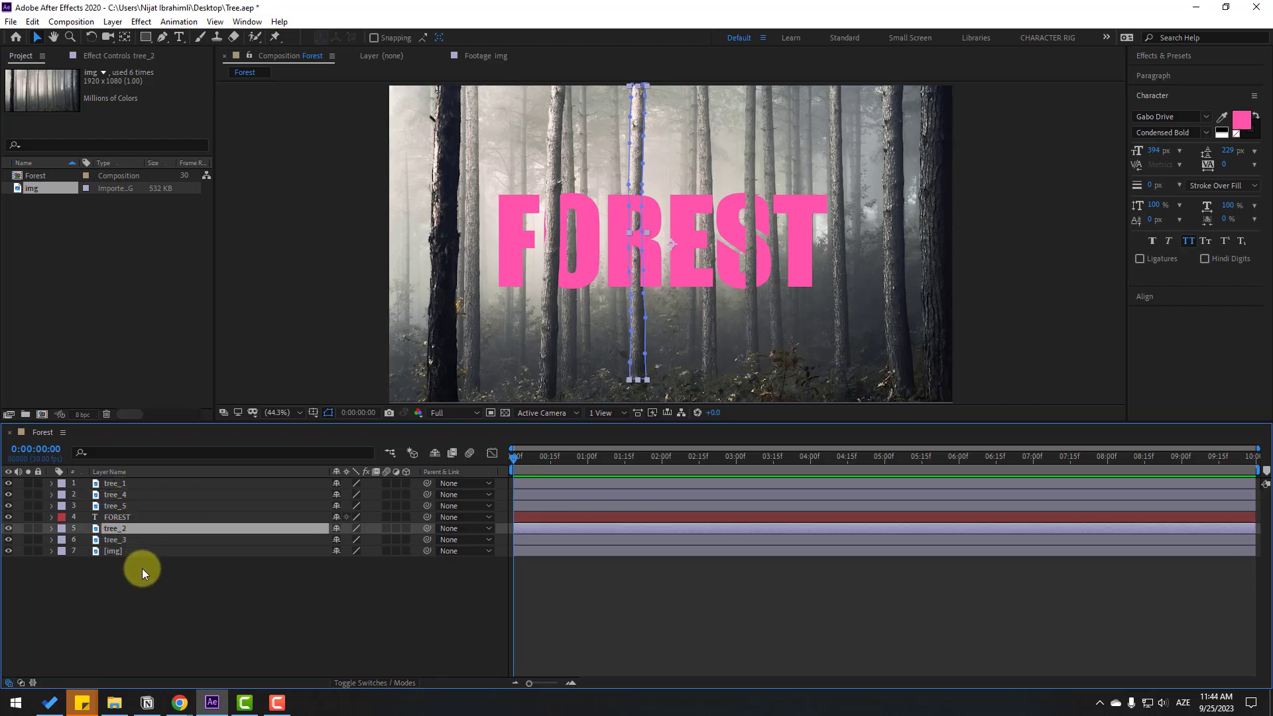
left_click(137, 594)
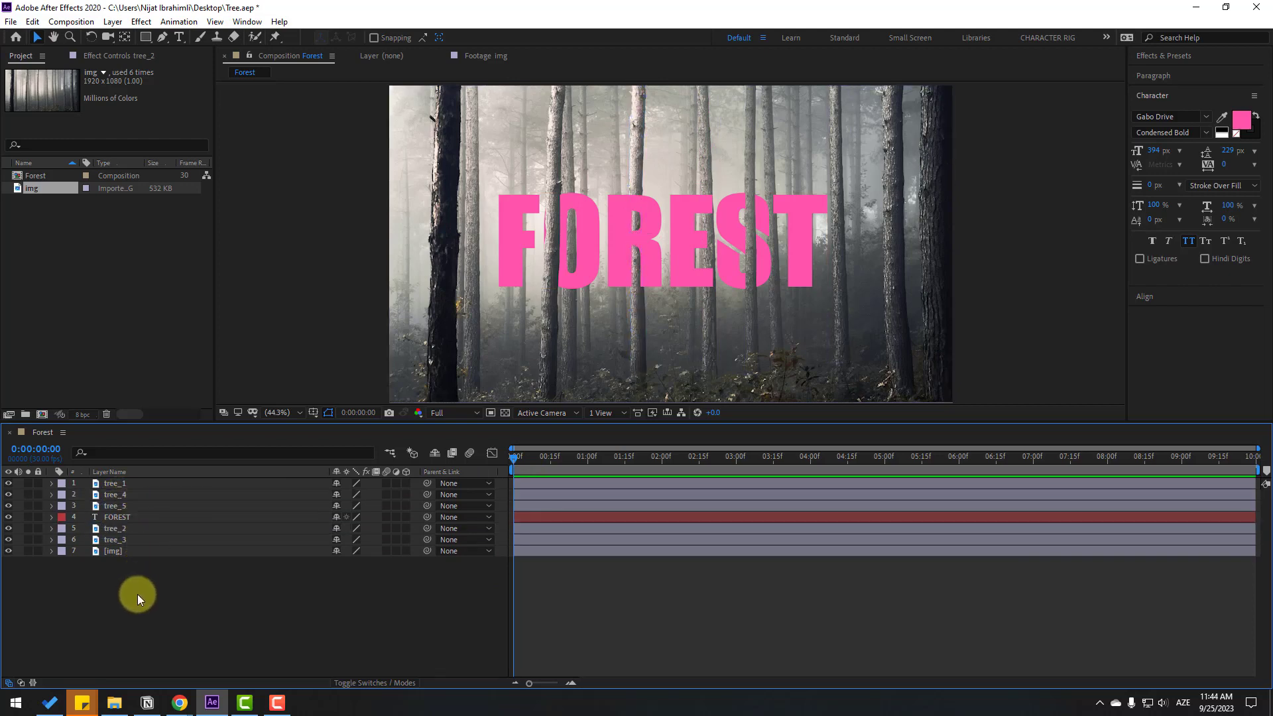
left_click(132, 516)
- Keyframe FOREST's Position from off-frame left at 0 s to 1008, 686 at 6 s
key("p")
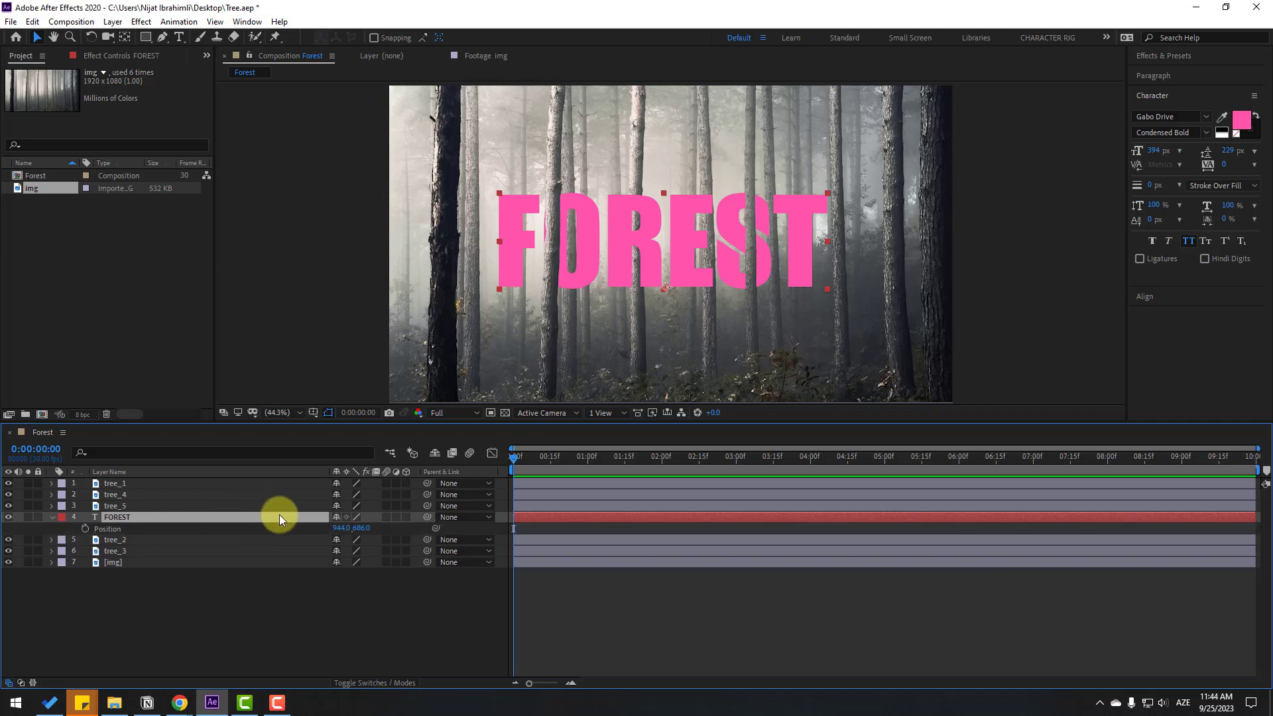
left_click_drag(338, 527, 2, 528)
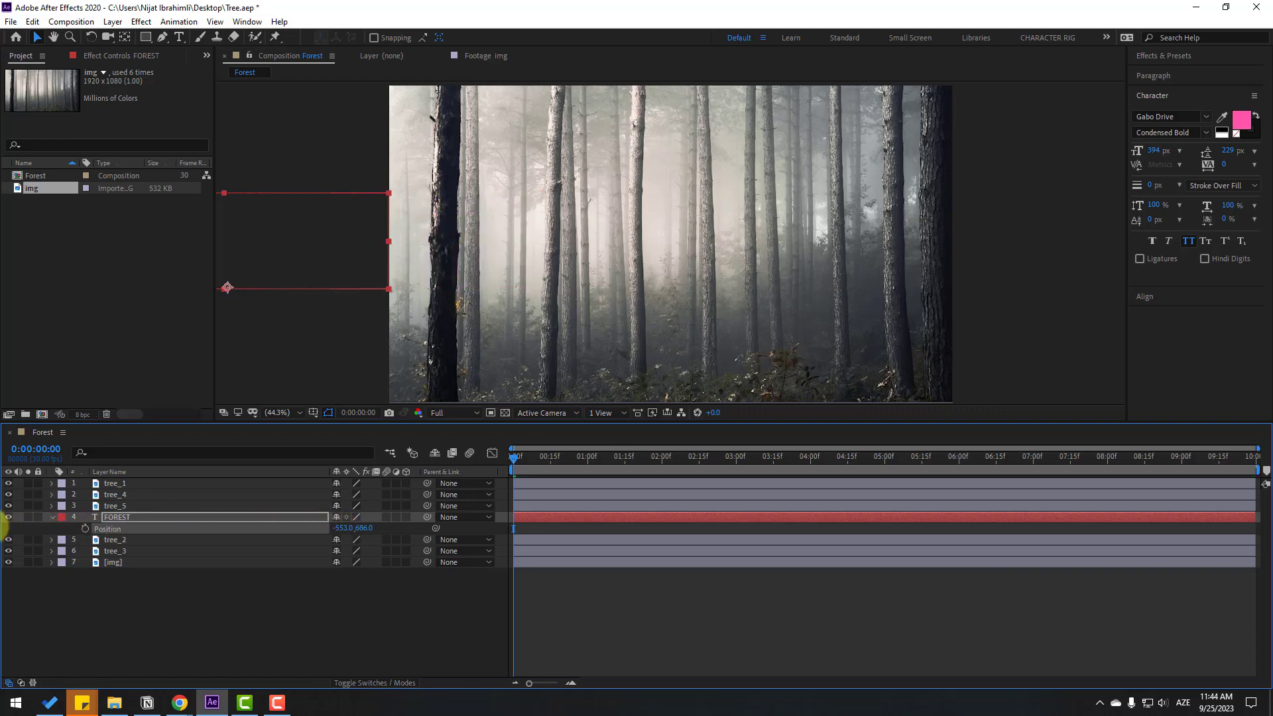
left_click(86, 529)
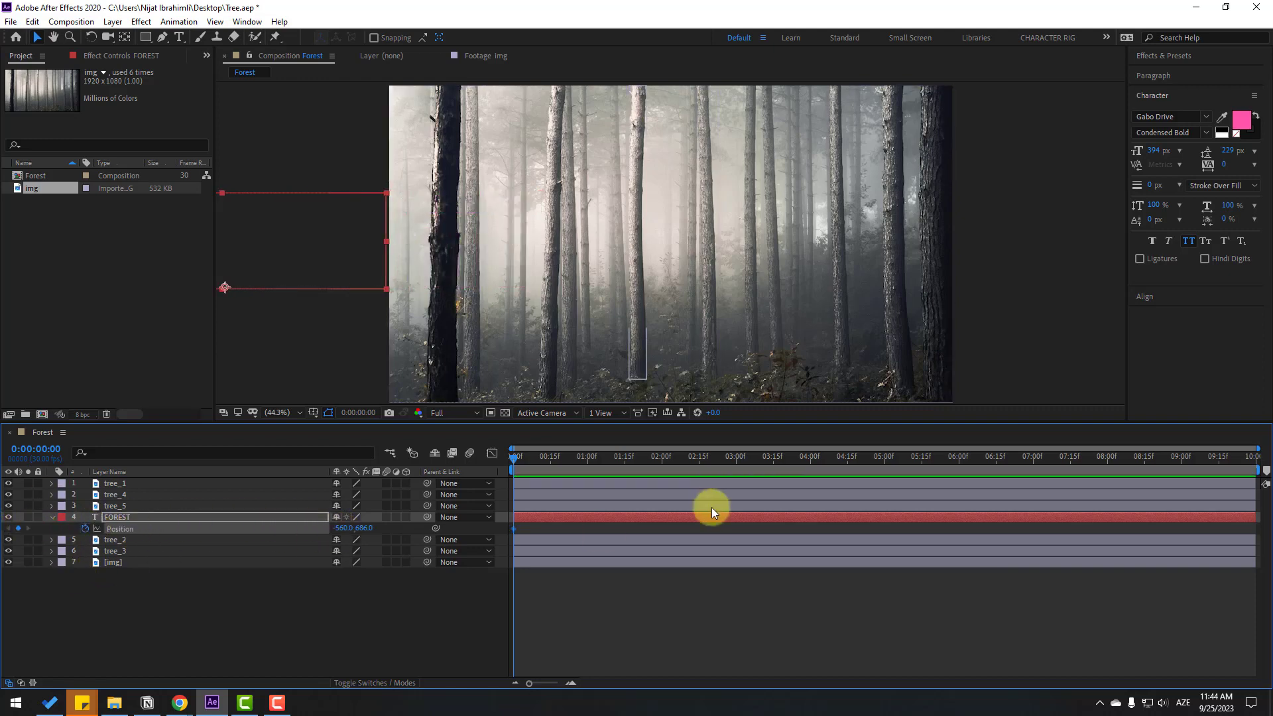
left_click(959, 460)
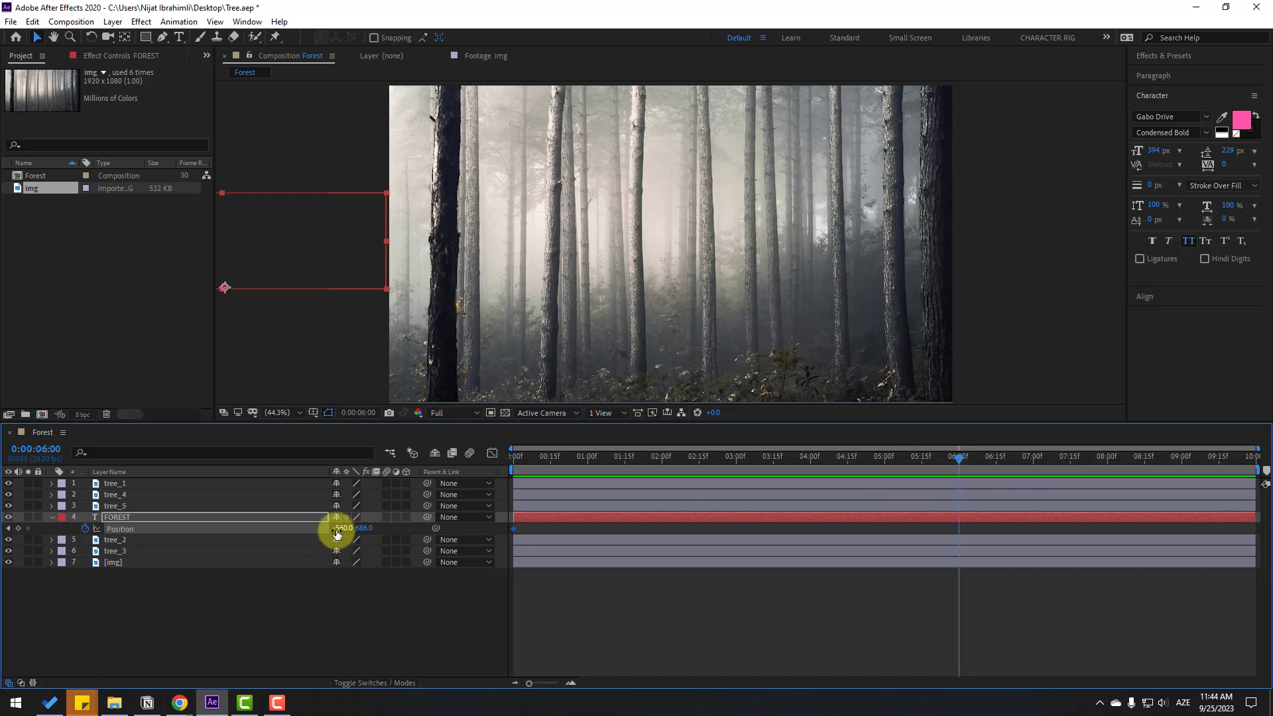
left_click_drag(338, 528, 1246, 529)
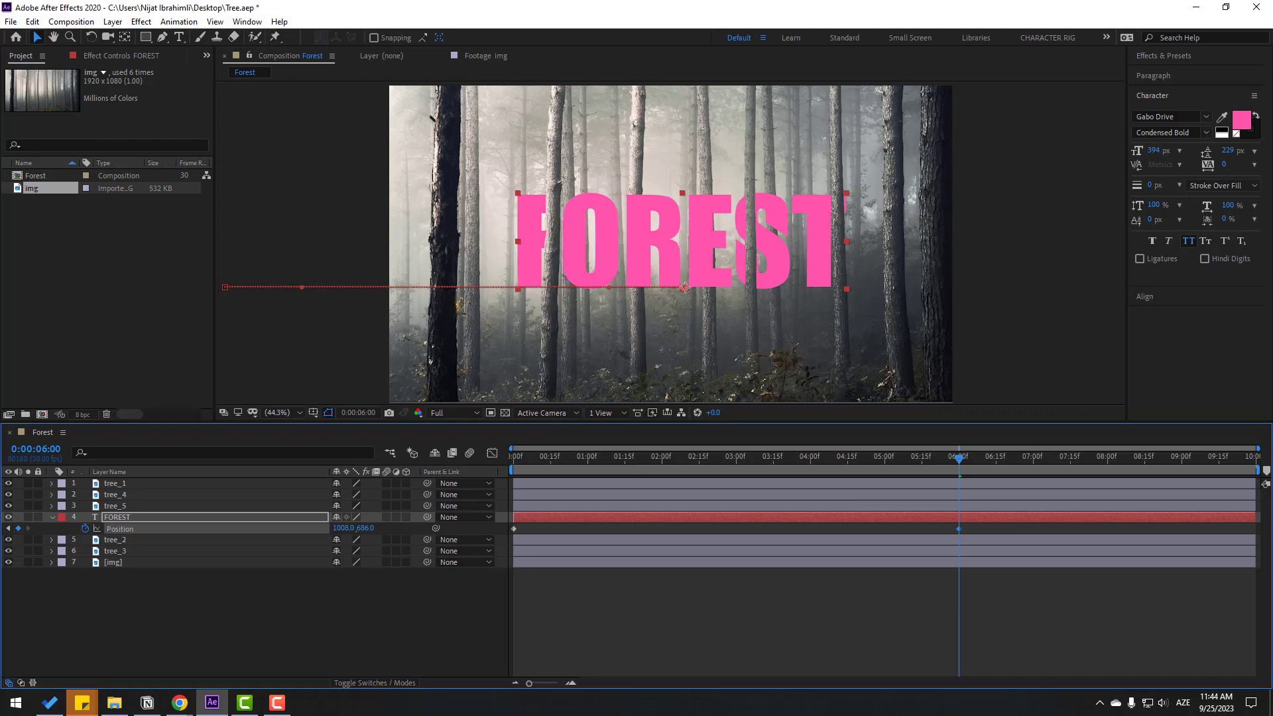
- Apply Easy Ease to both Position keyframes and preview the slide
left_click_drag(964, 531, 496, 546)
right_click(511, 531)
mouse_move(532, 521)
left_click(755, 562)
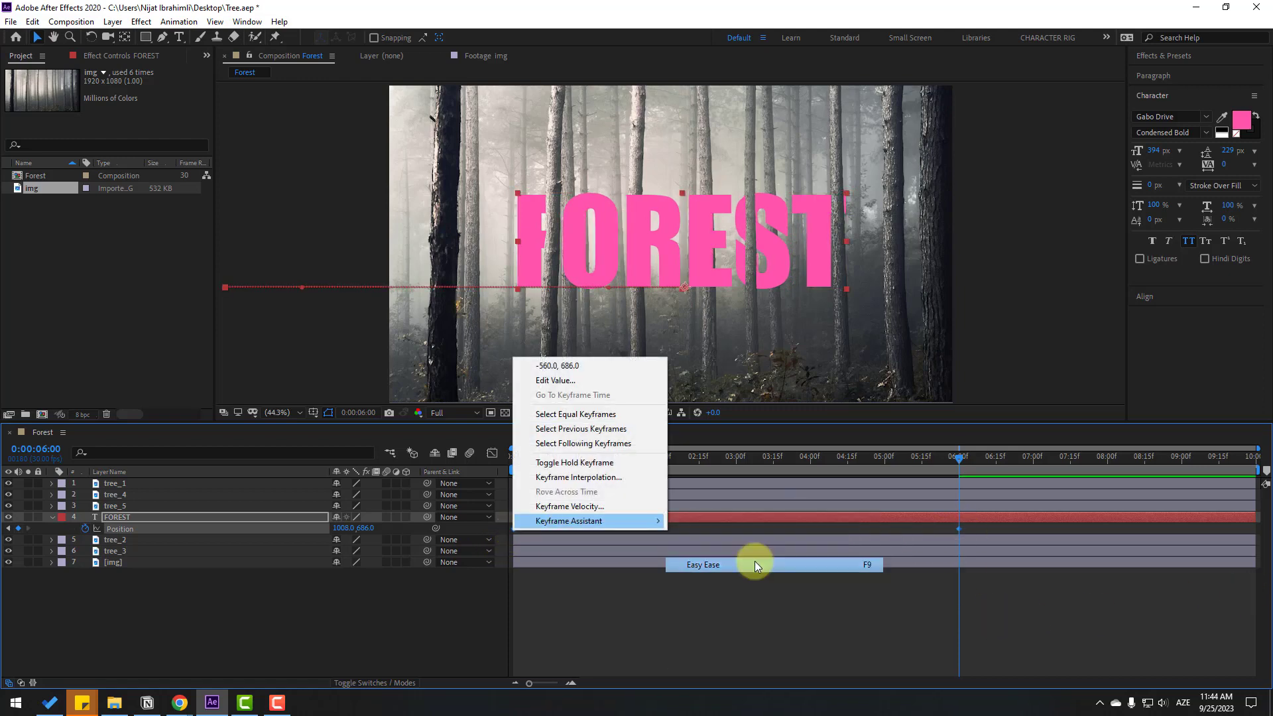
key("space")
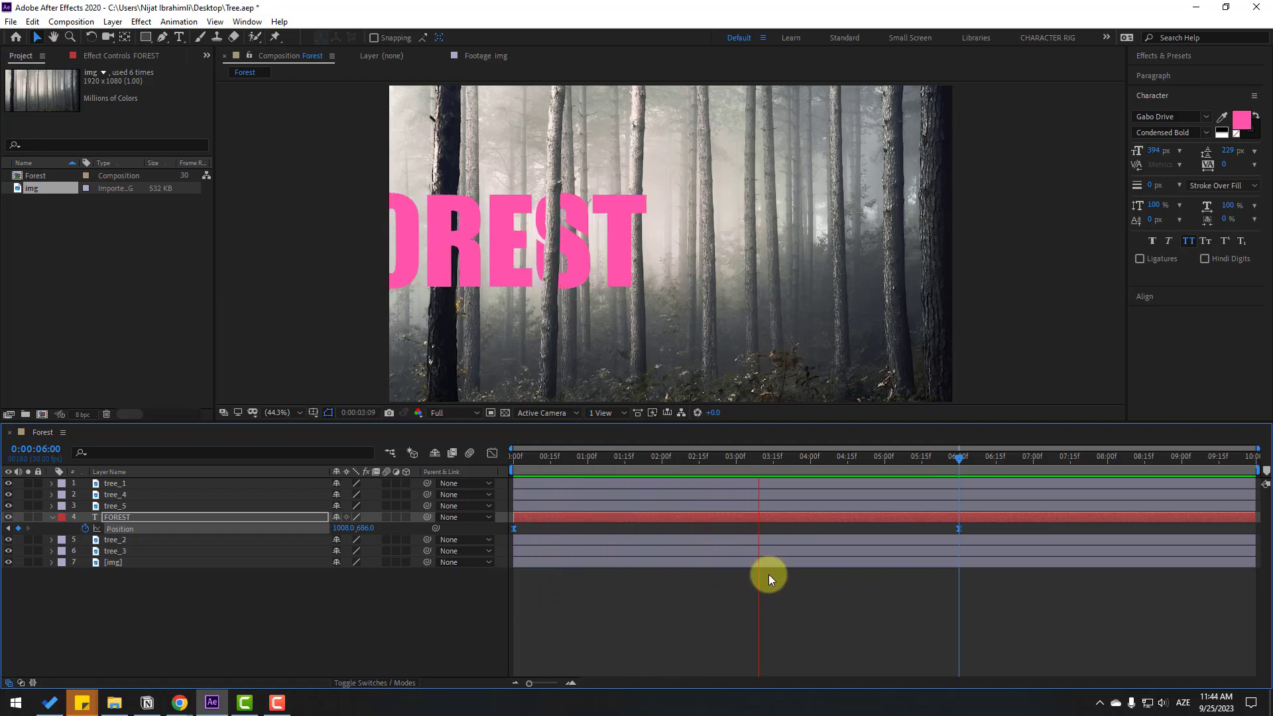
key("space")
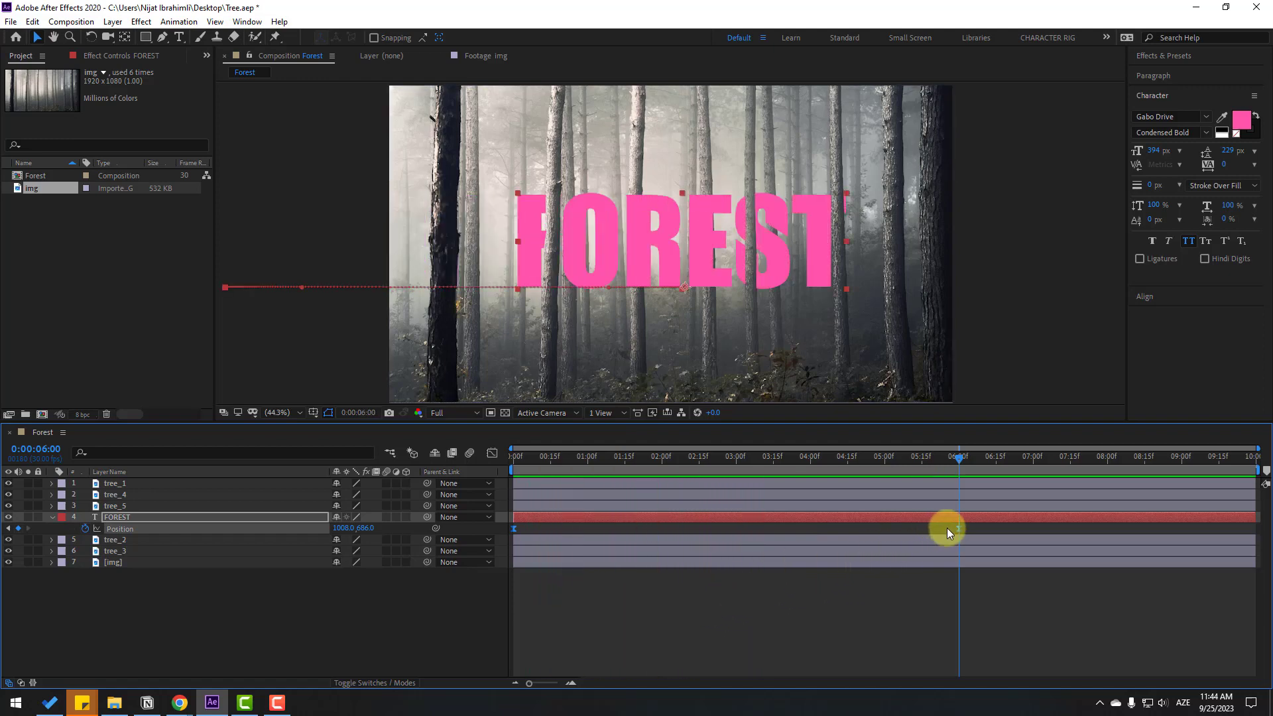
- Drag the speed-graph influence handles so the slide peaks early and settles slowly
left_click(492, 453)
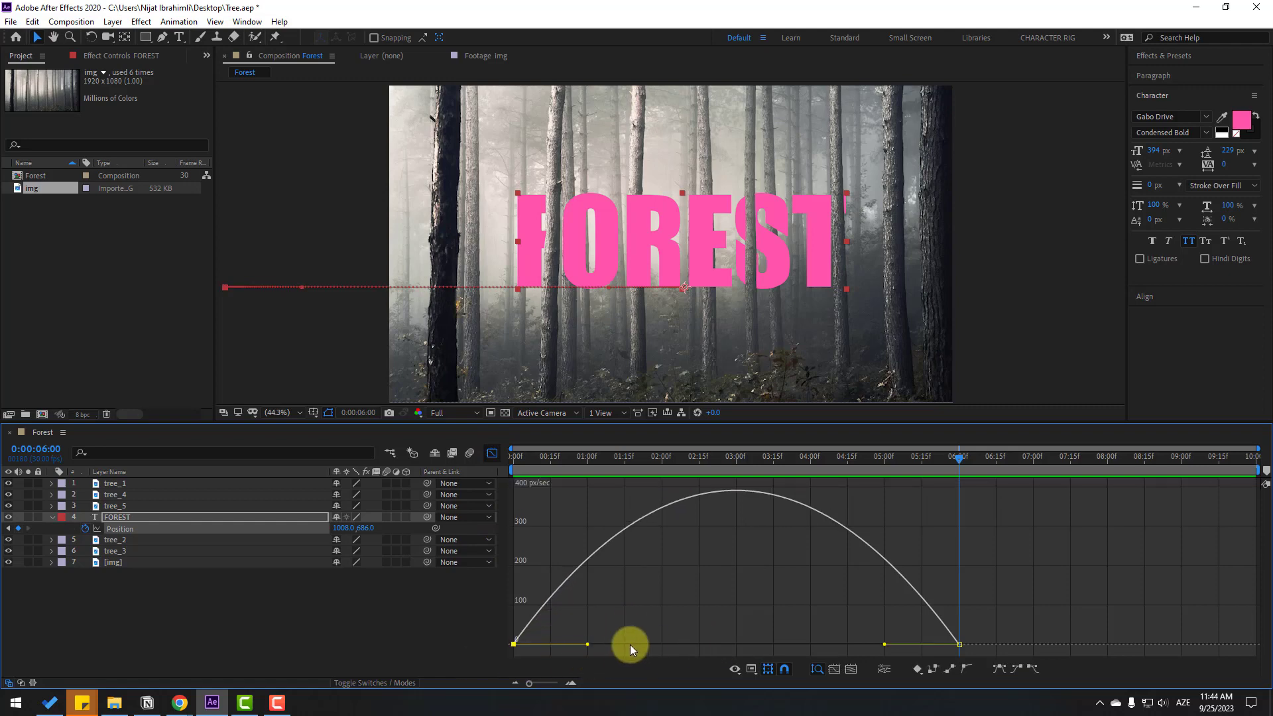
left_click_drag(588, 644, 571, 643)
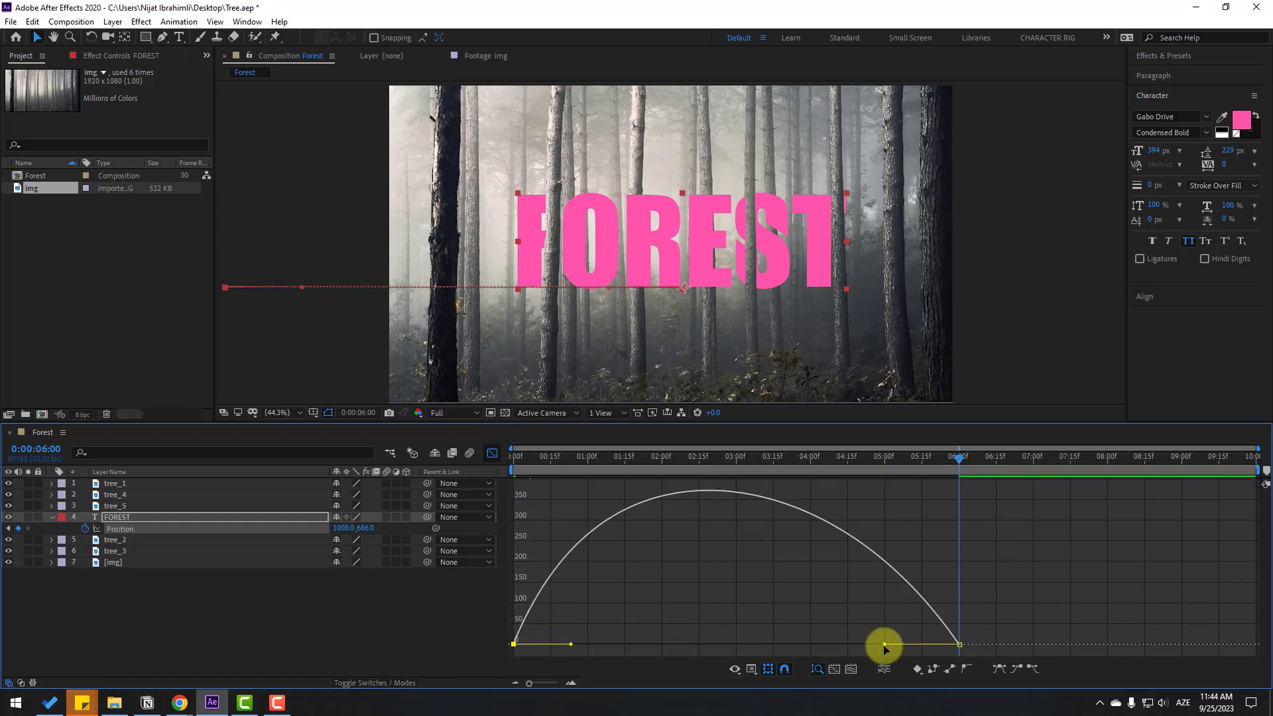
left_click_drag(884, 644, 794, 644)
key("space")
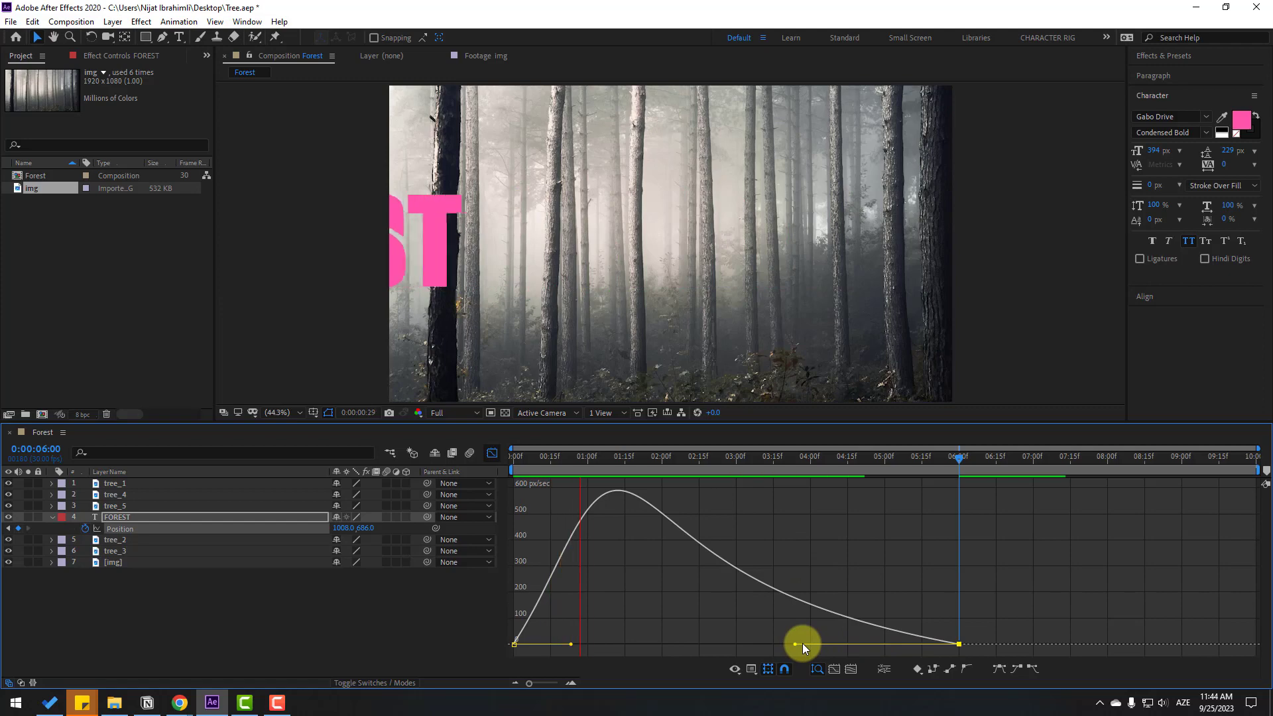
left_click_drag(791, 644, 736, 643)
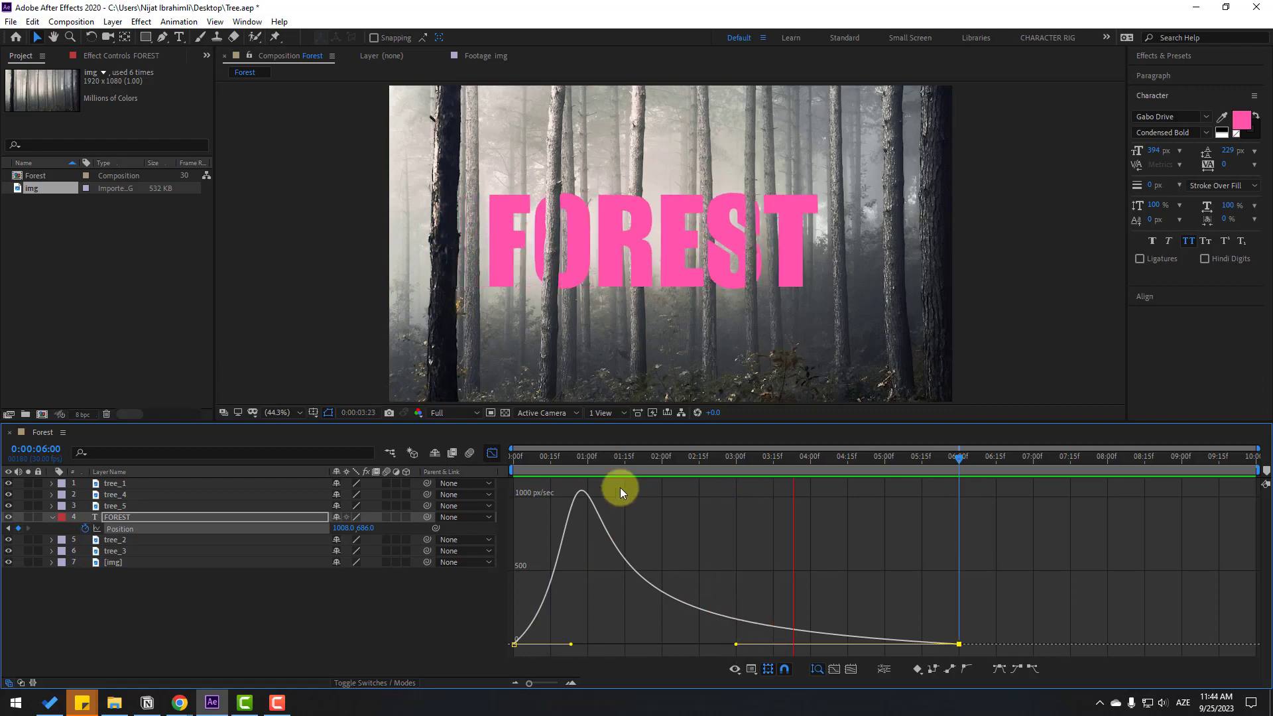
left_click(617, 458)
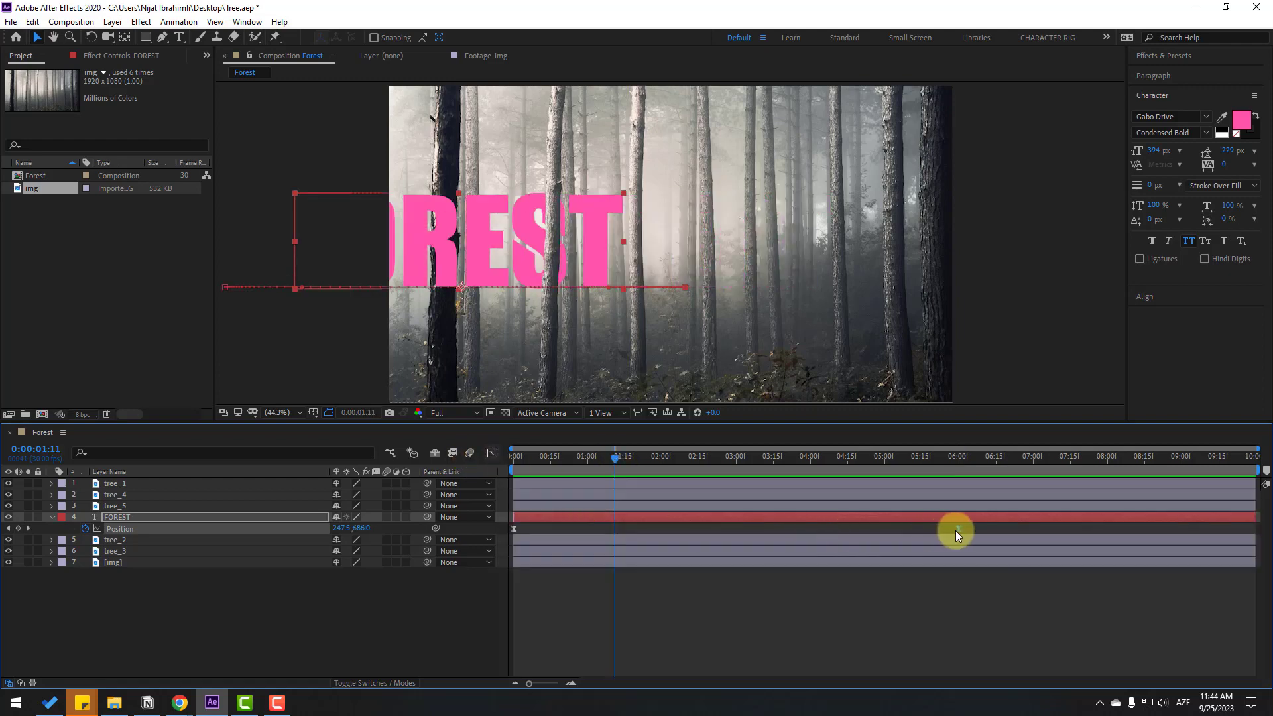
- Drag the end Position keyframe to 4:19 and scrub the playhead to check the slide
left_click_drag(956, 530, 860, 531)
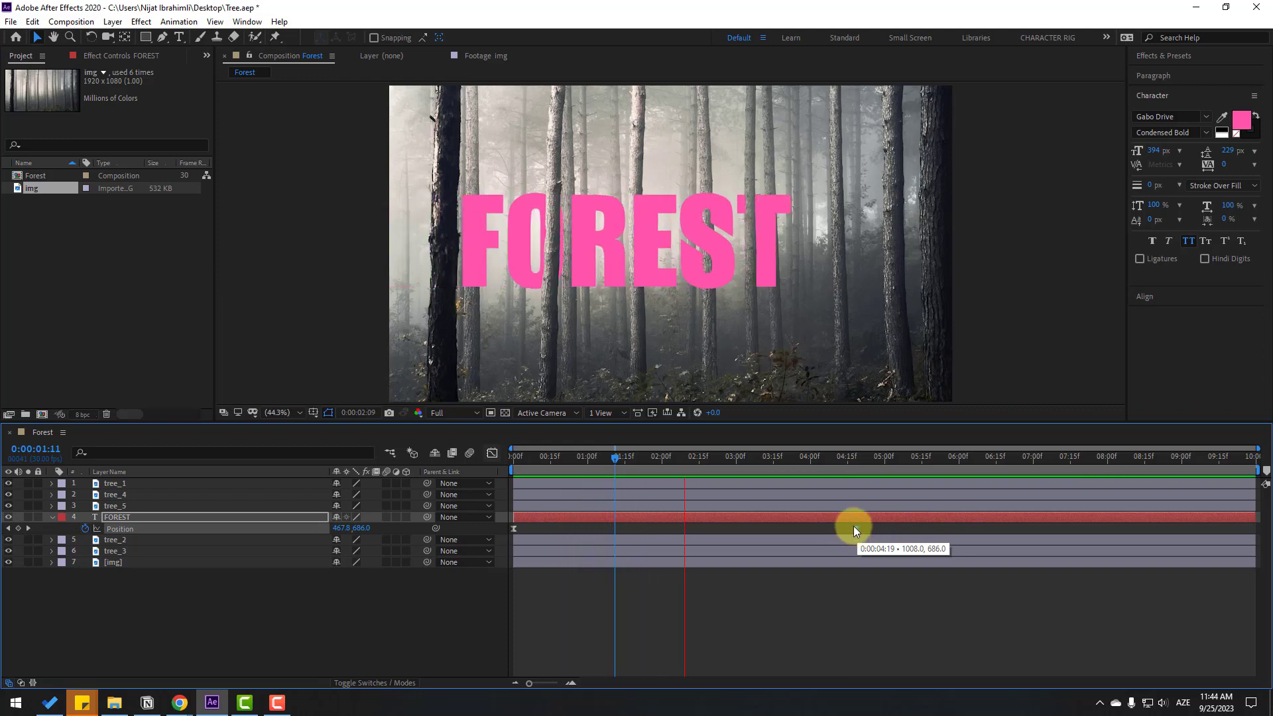
left_click(783, 458)
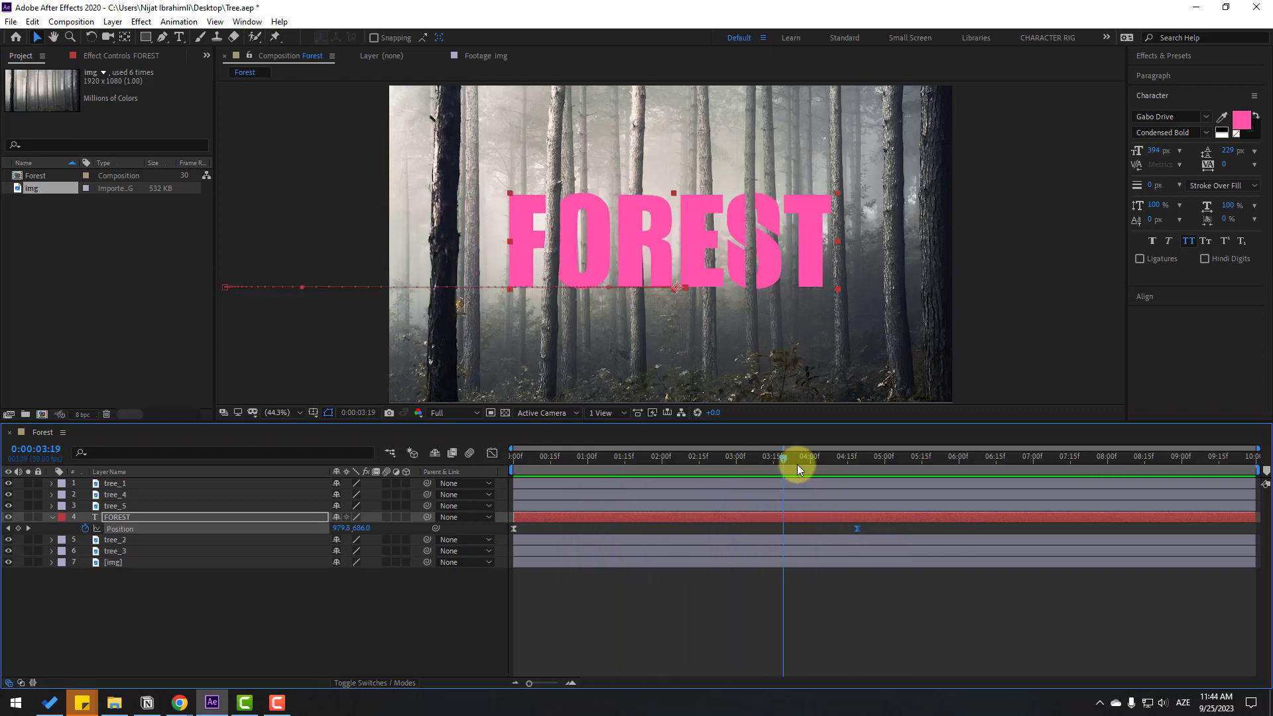
left_click_drag(797, 464, 664, 465)
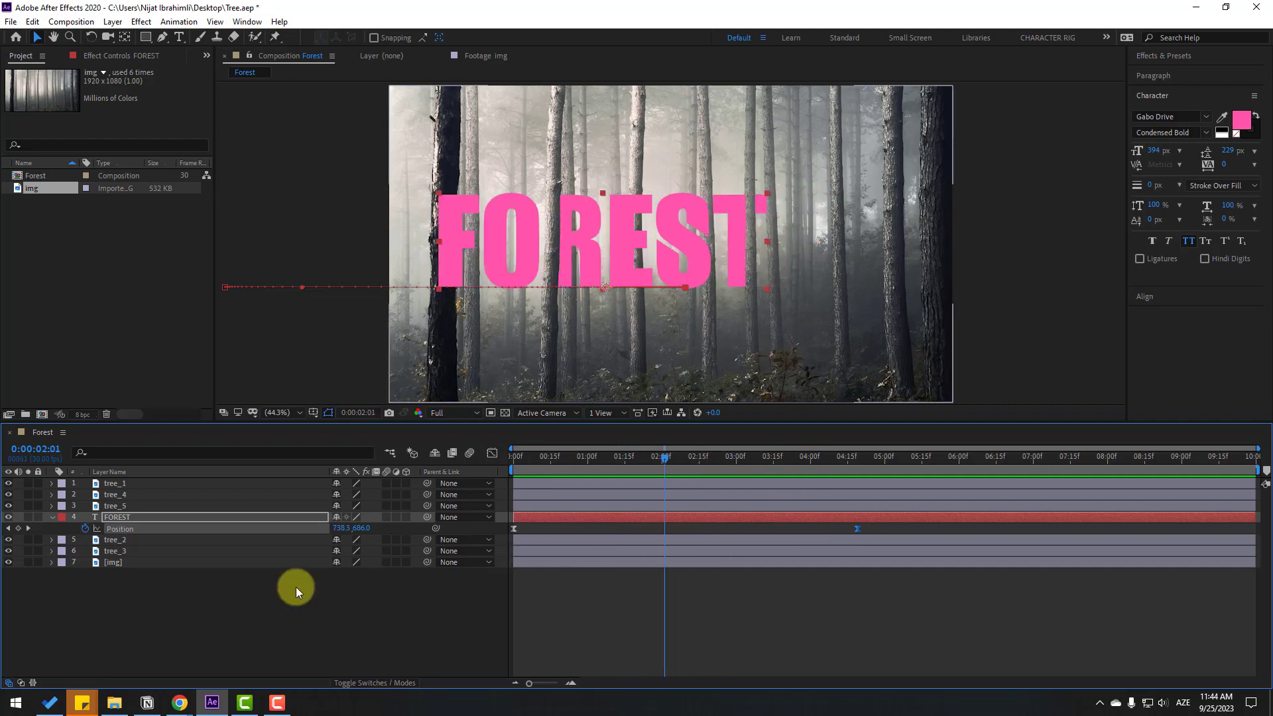
left_click(337, 351)
- Duplicate img, rename the copy TREE_LEFT, and solo it
left_click(116, 561)
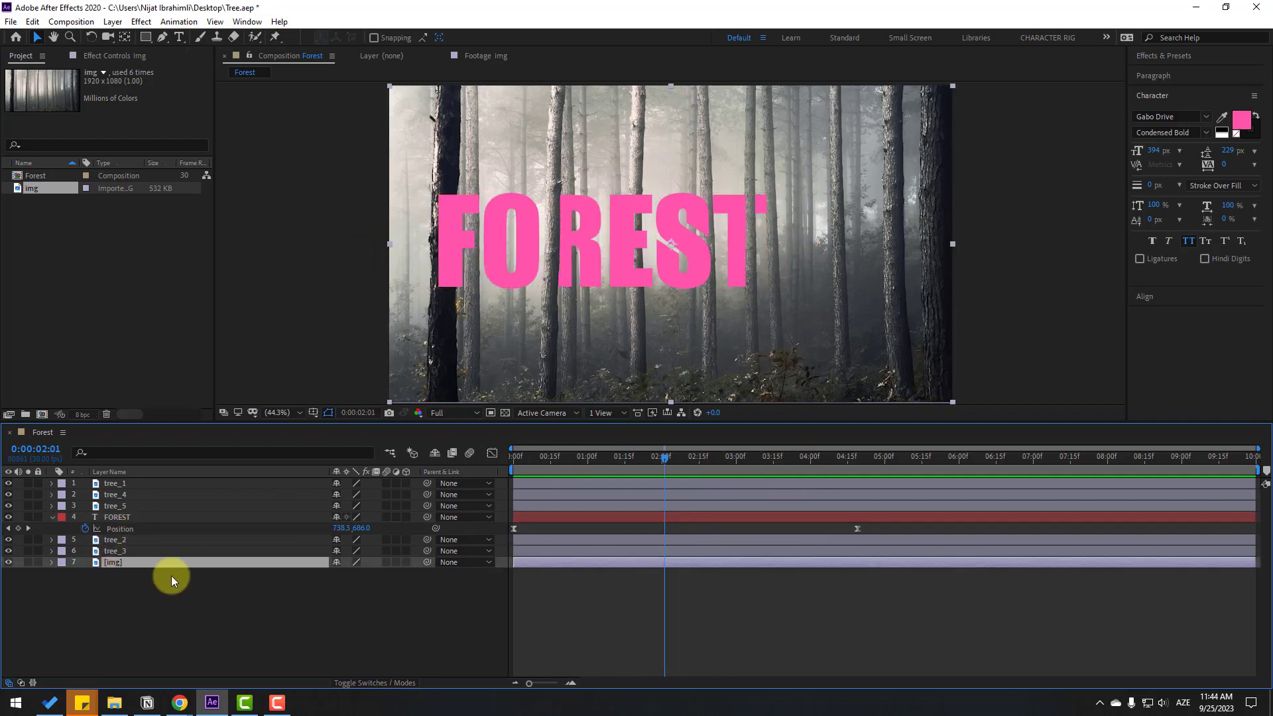
key("ctrl+d")
key("Return")
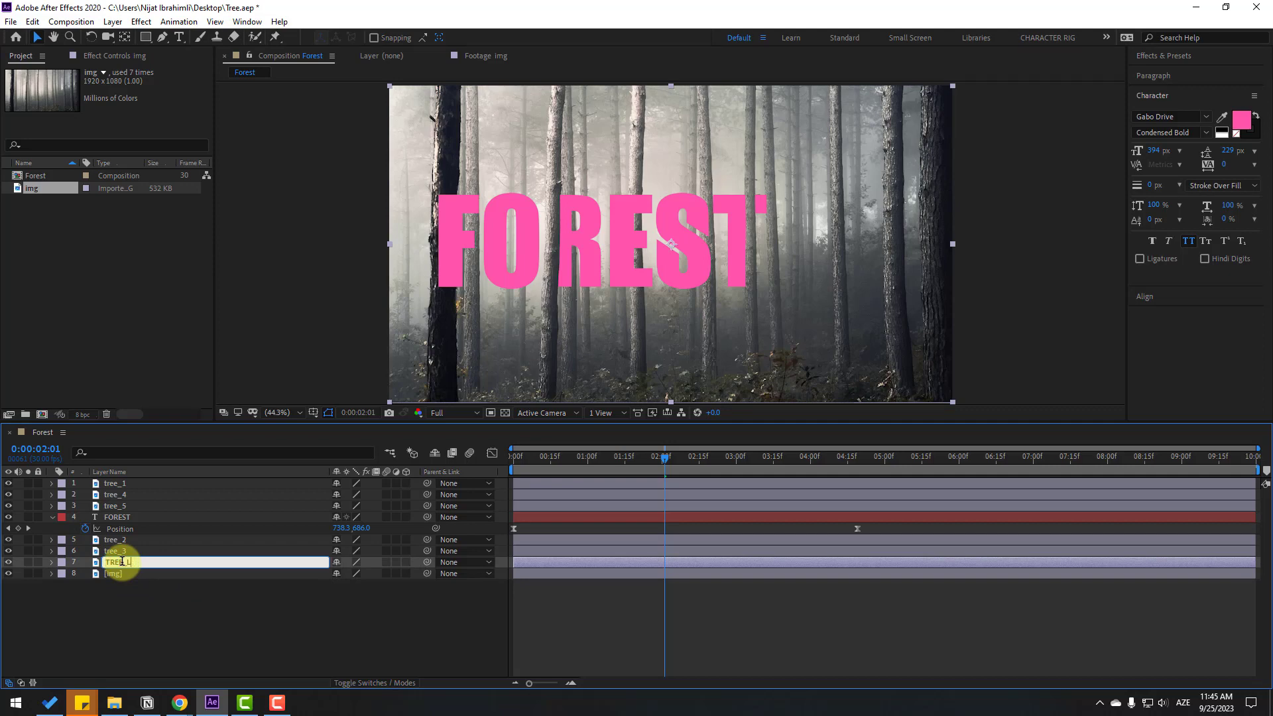
type("TREE_LEFT")
key("Return")
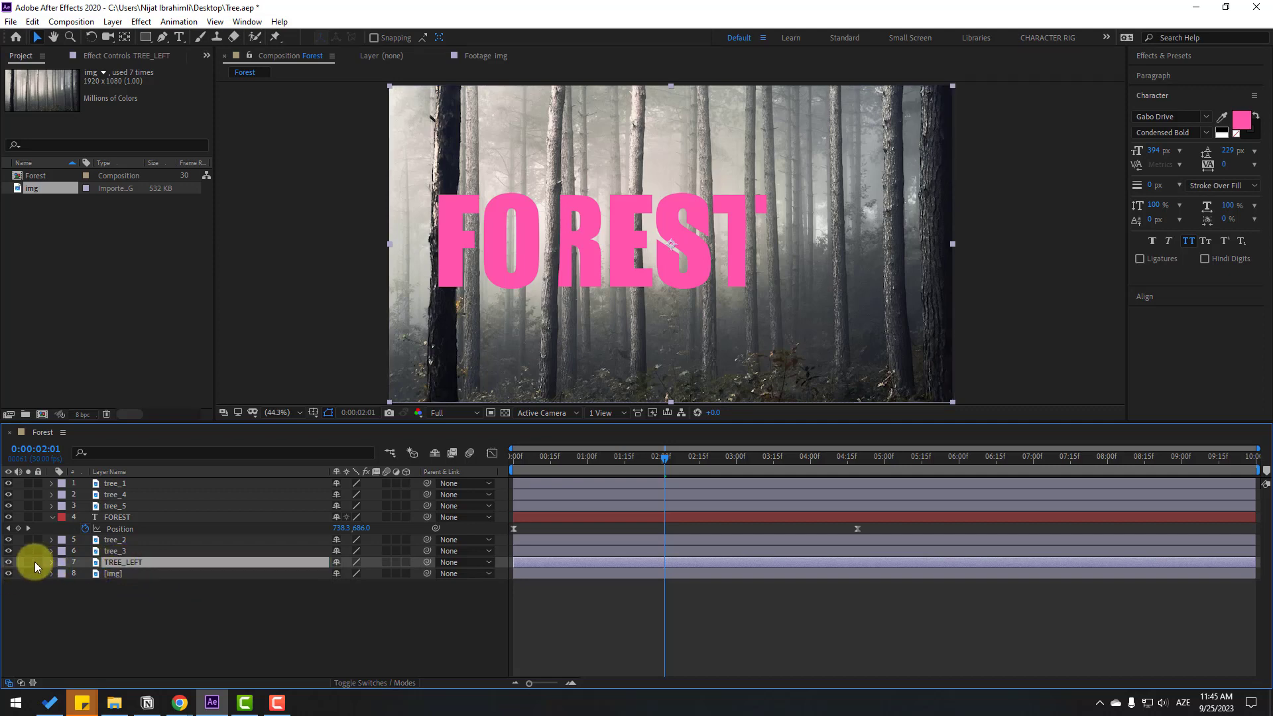
left_click(29, 562)
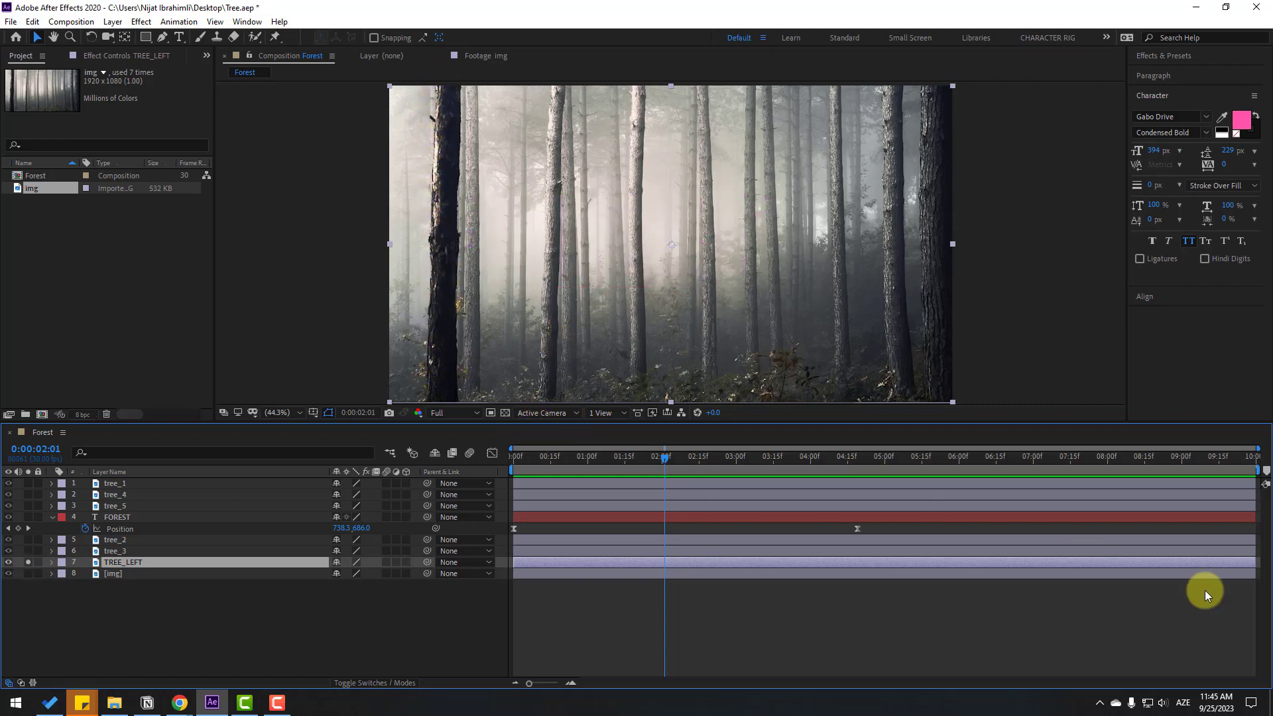
- Frame the dark tree and start a Pen mask on TREE_LEFT down the trunk's left edge
left_click(343, 173)
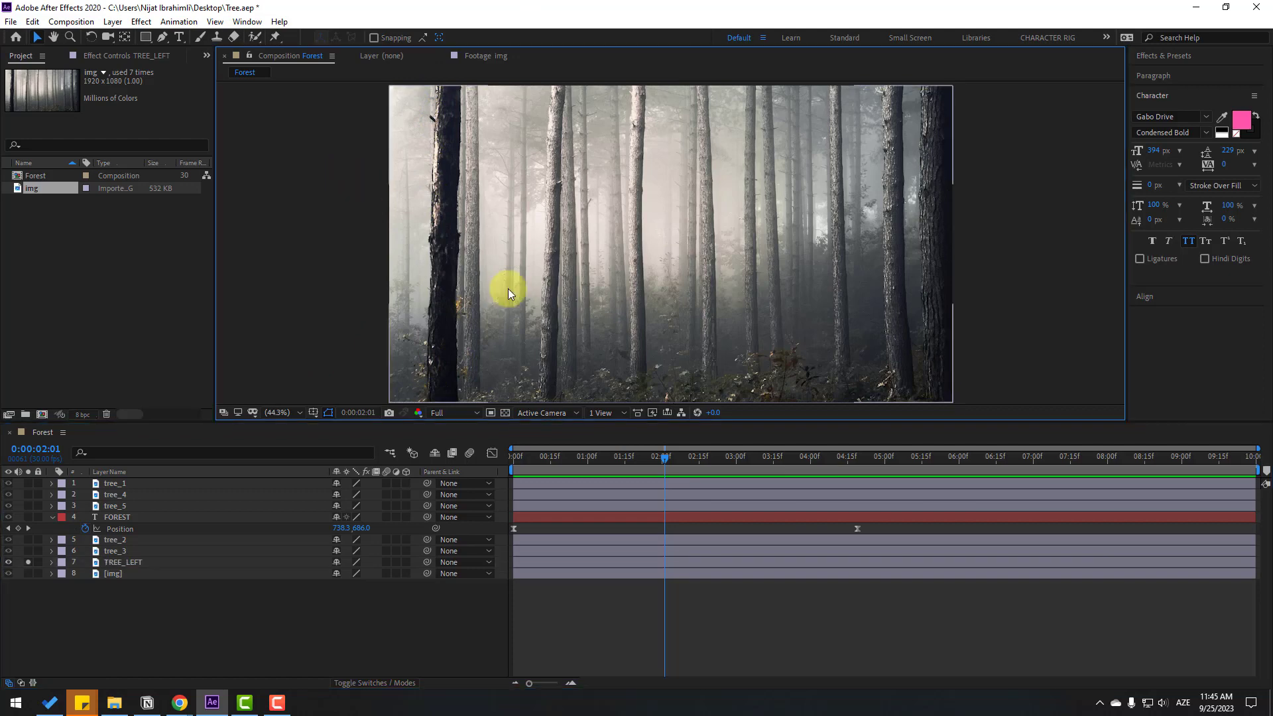
scroll(423, 215, "up", 3)
left_click_drag(591, 195, 611, 323)
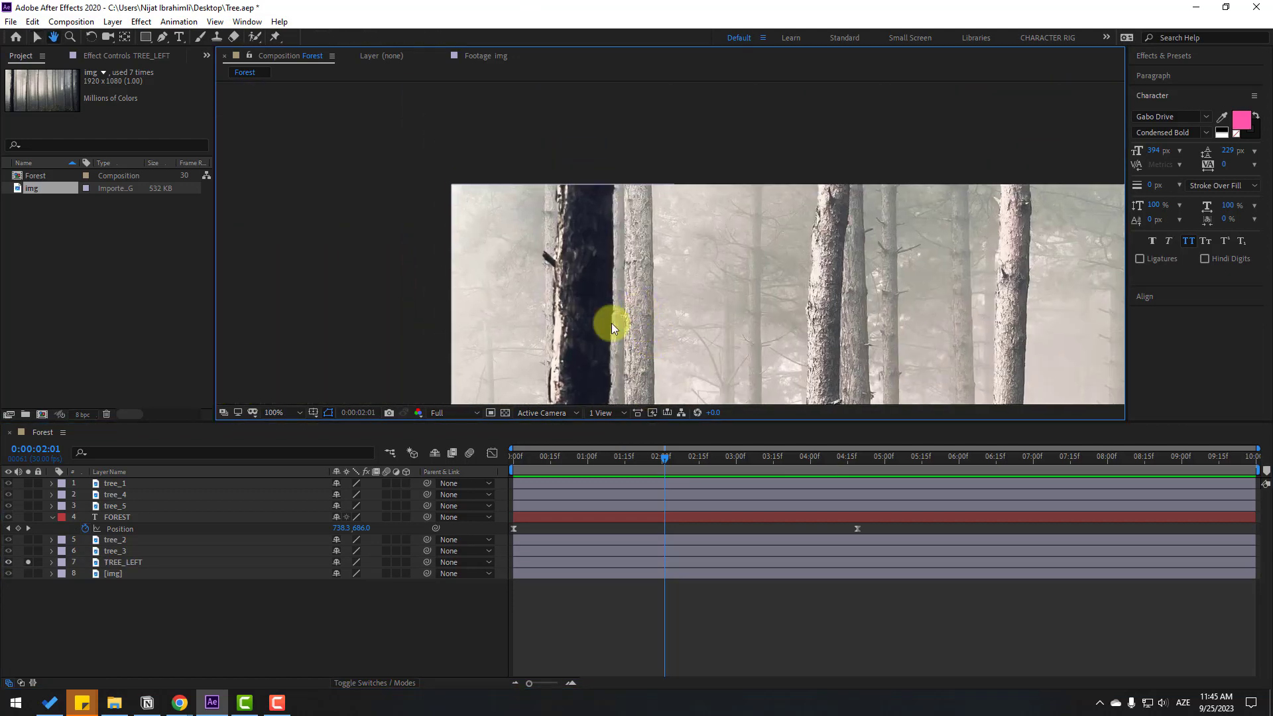
left_click(119, 562)
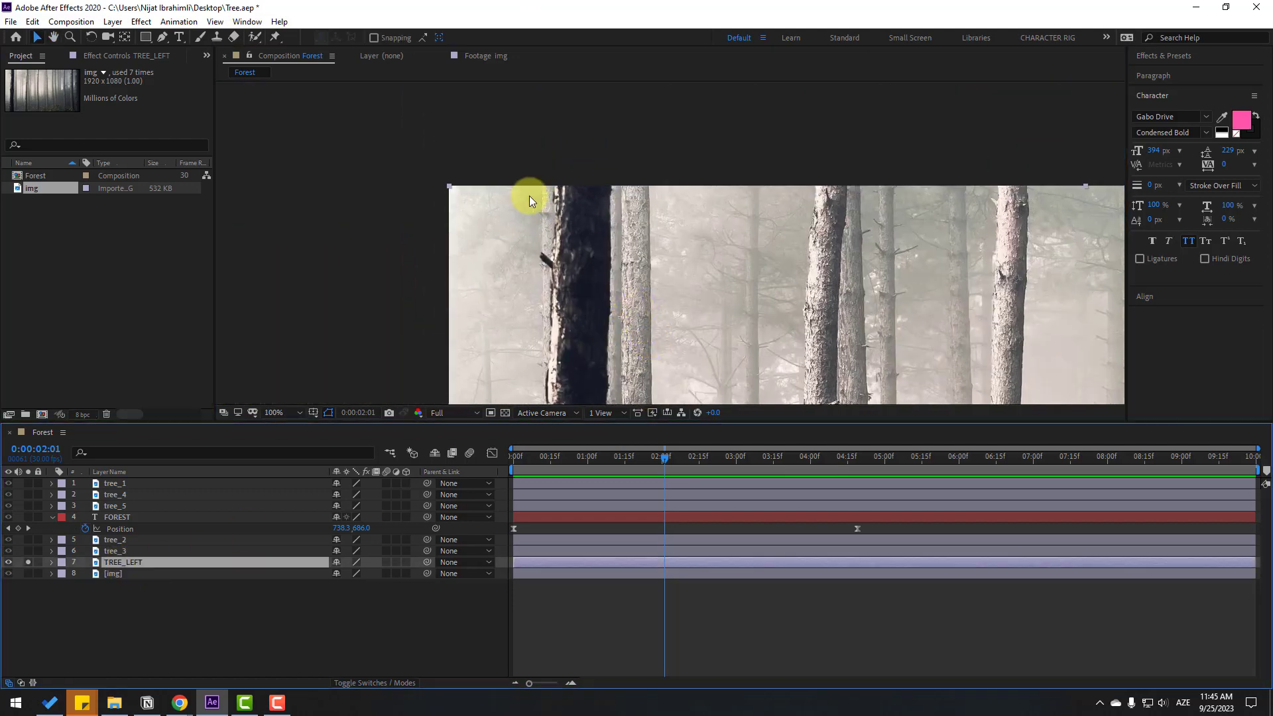
left_click(162, 37)
scroll(583, 179, "down", 2)
left_click(556, 134)
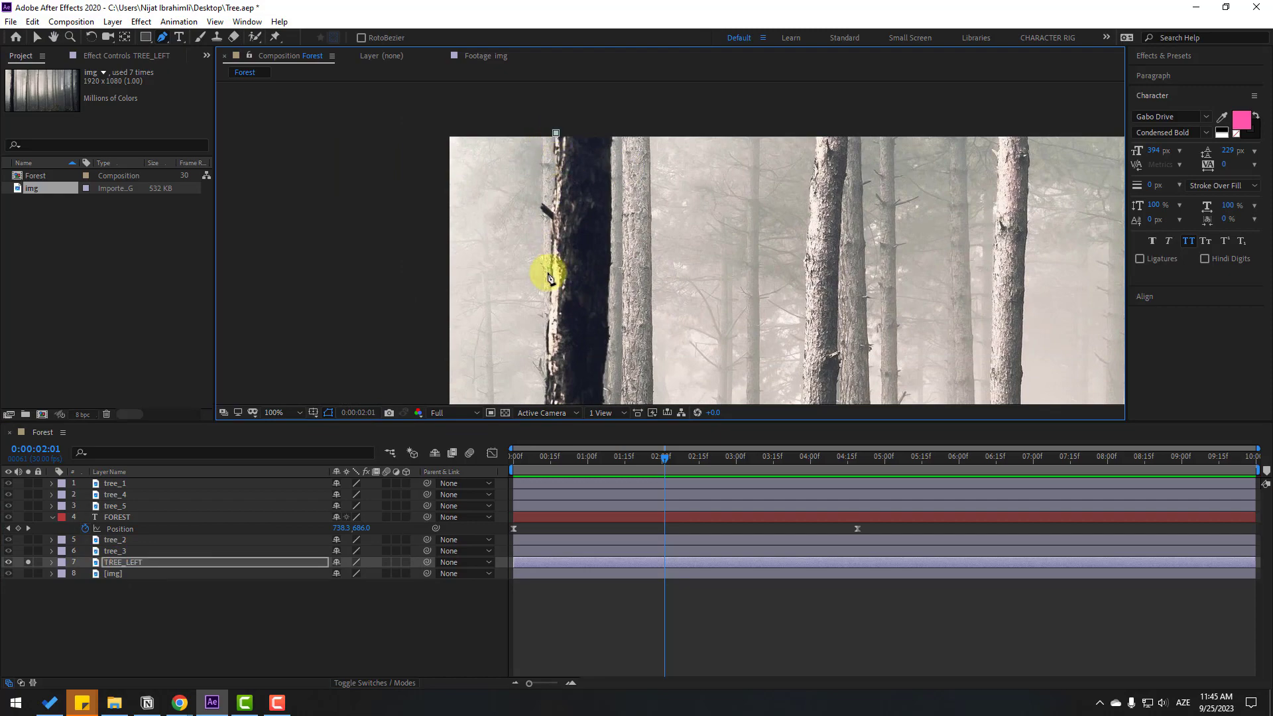
scroll(539, 190, "down", 2)
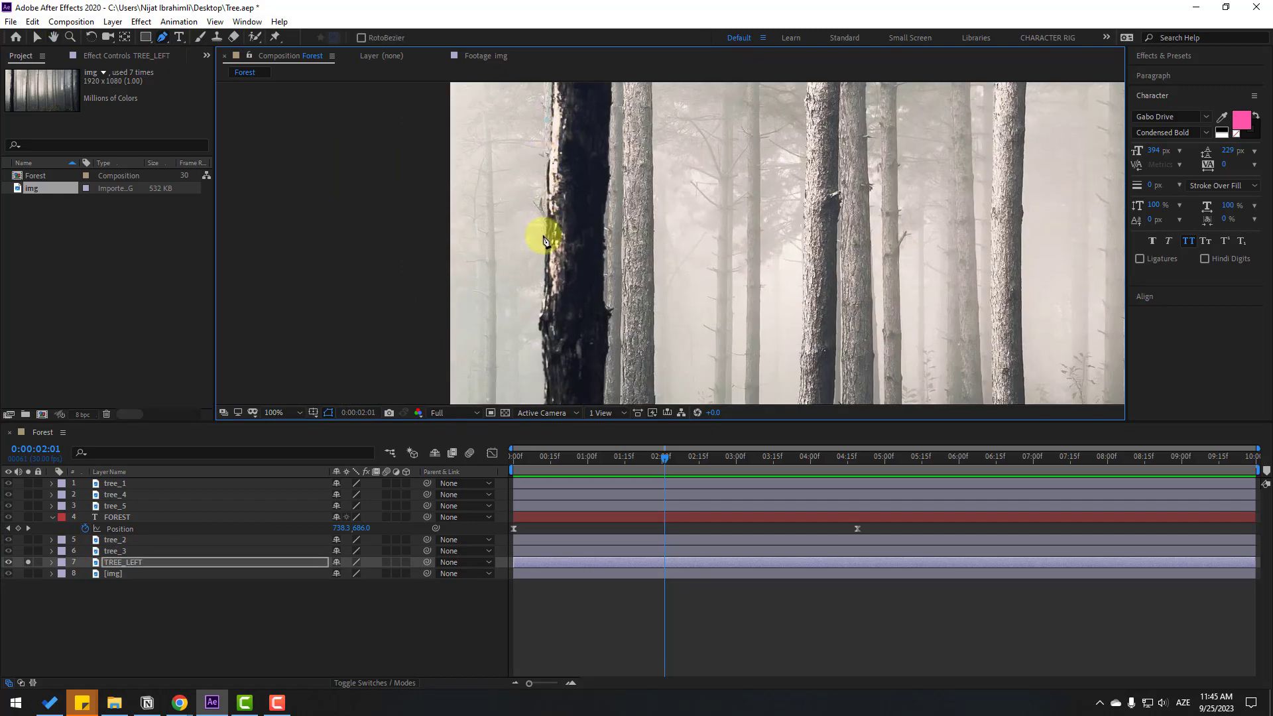
left_click(542, 326)
scroll(519, 148, "down", 7)
left_click(556, 253)
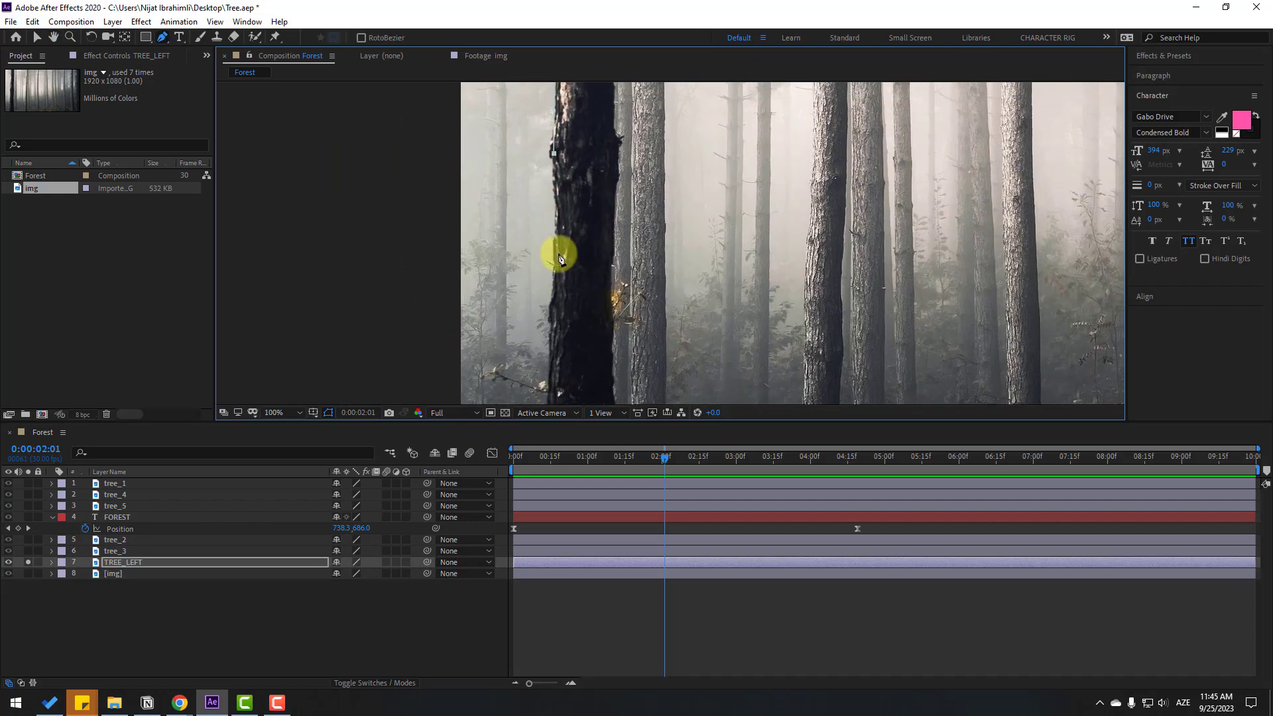
left_click(552, 318)
scroll(542, 375, "down", 7)
left_click(542, 217)
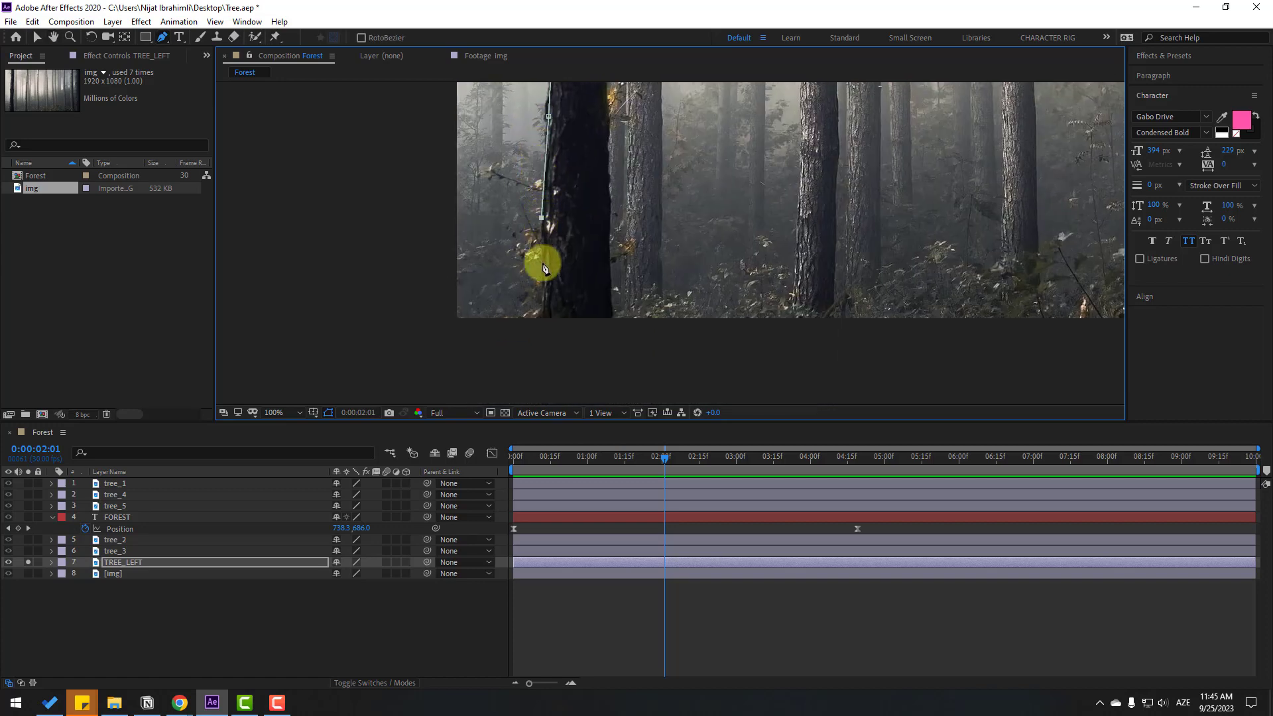
left_click(542, 314)
- Continue the mask across the trunk base and up its right edge, closing the path
left_click(613, 319)
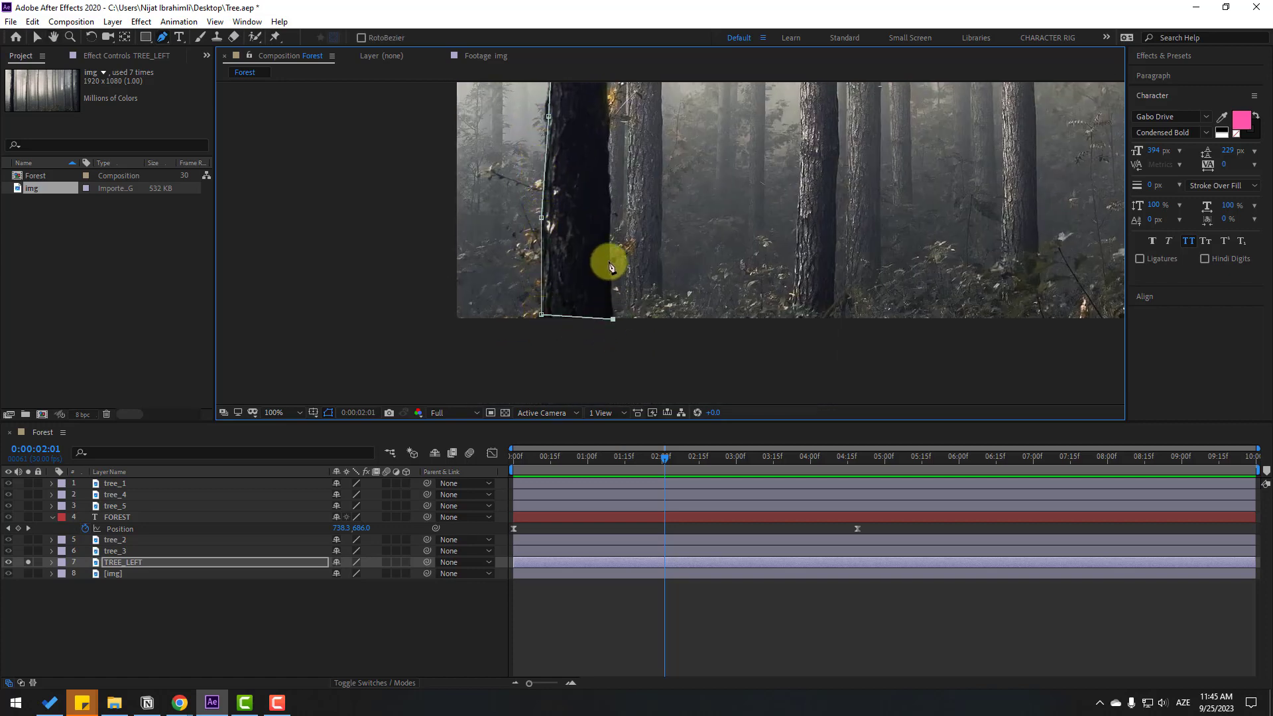
left_click(608, 255)
left_click(606, 152)
left_click_drag(613, 174, 577, 324)
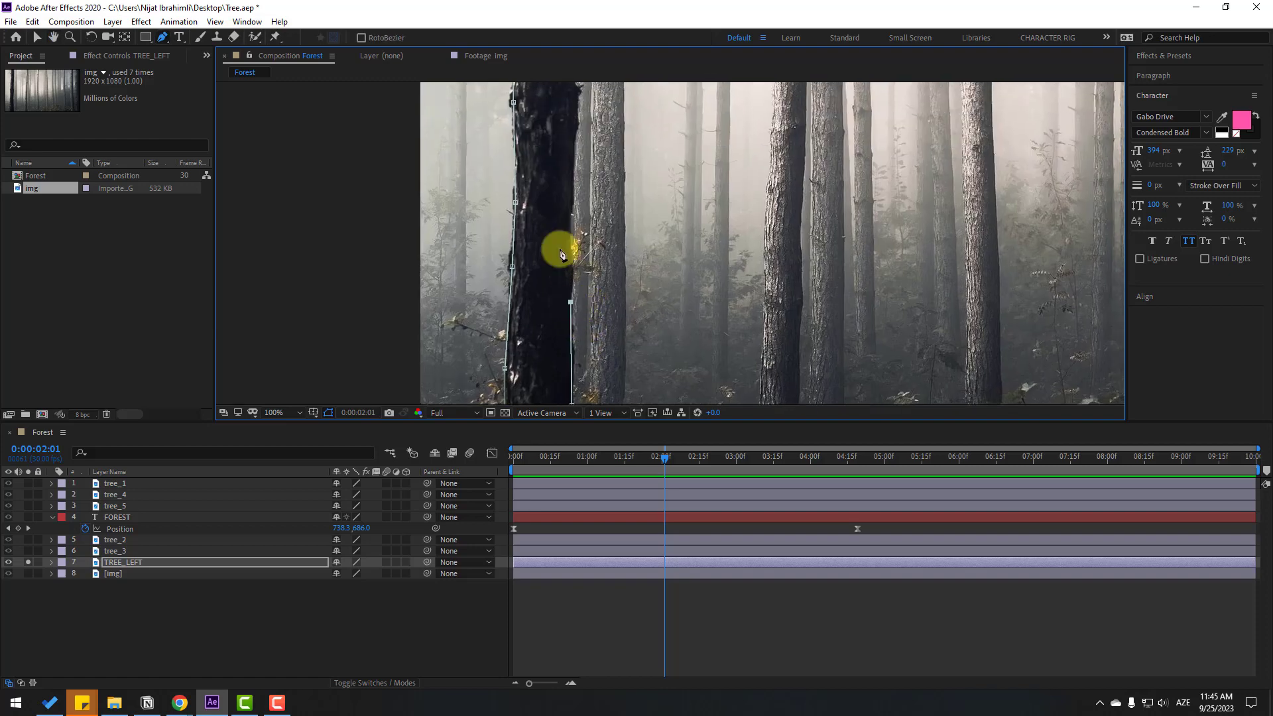
left_click(570, 208)
left_click(576, 126)
left_click_drag(595, 131, 570, 258)
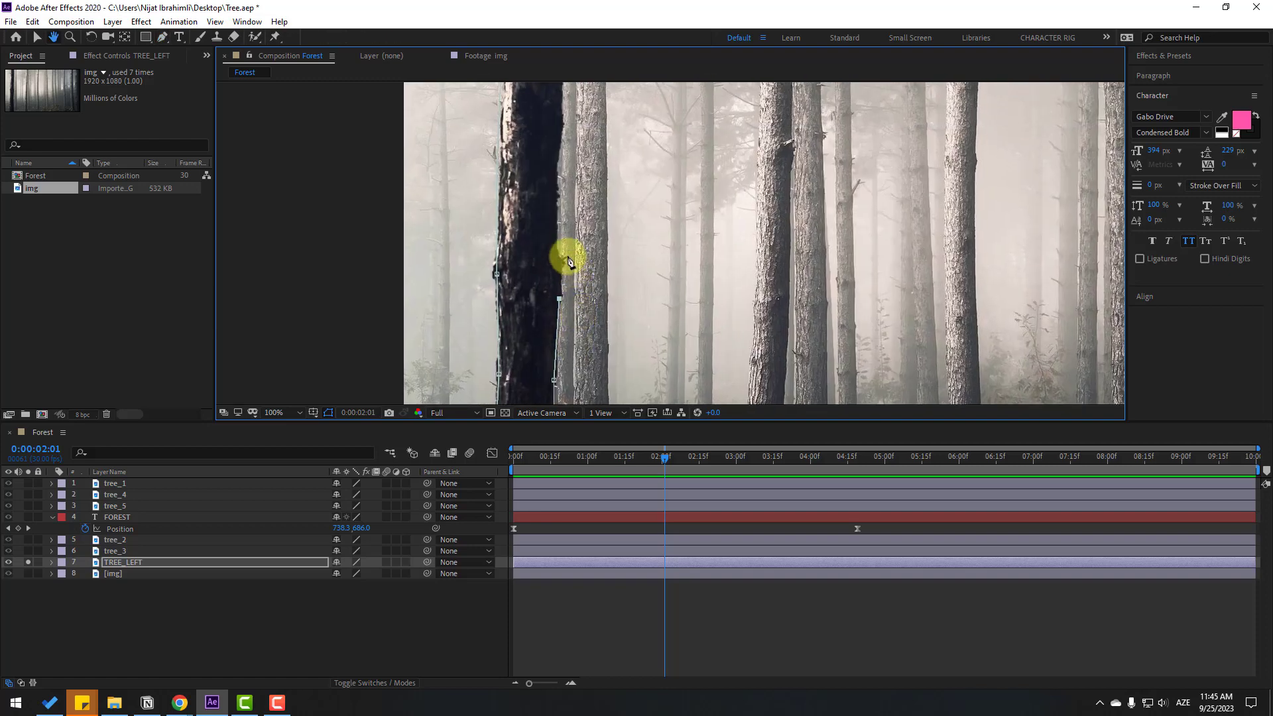
left_click(557, 220)
left_click(559, 160)
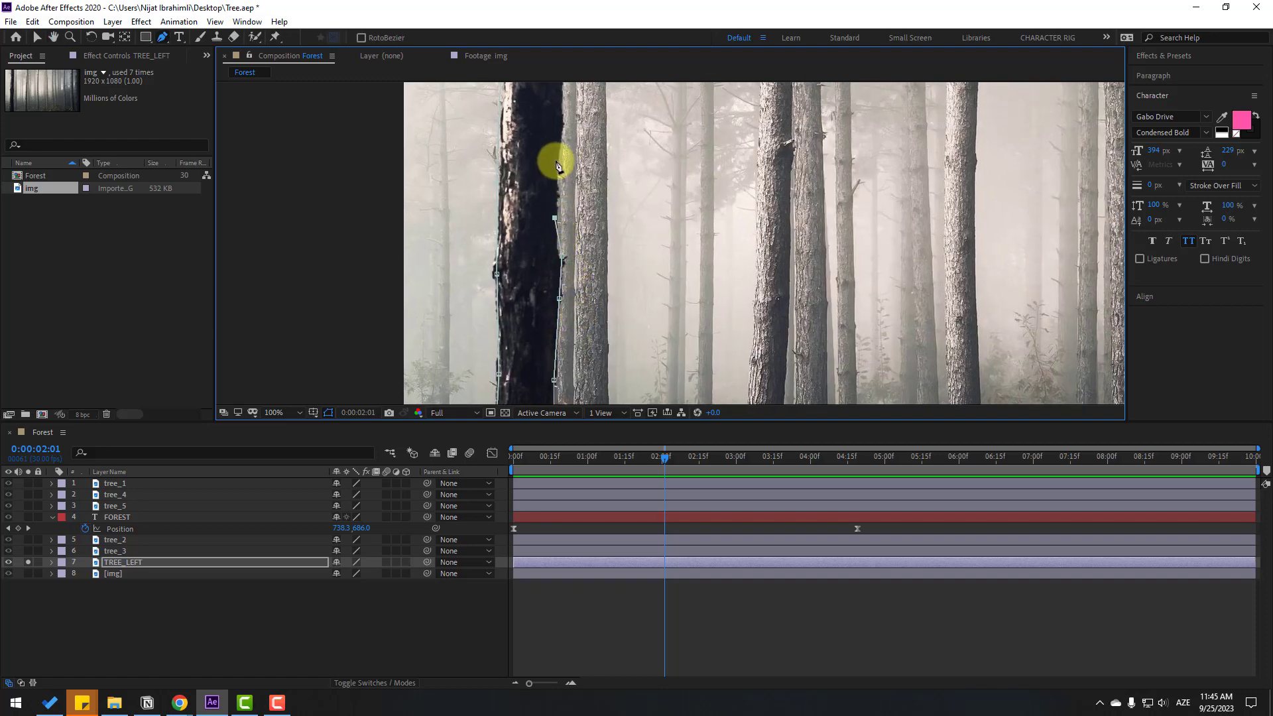
left_click(564, 120)
left_click_drag(565, 119, 514, 253)
left_click(515, 216)
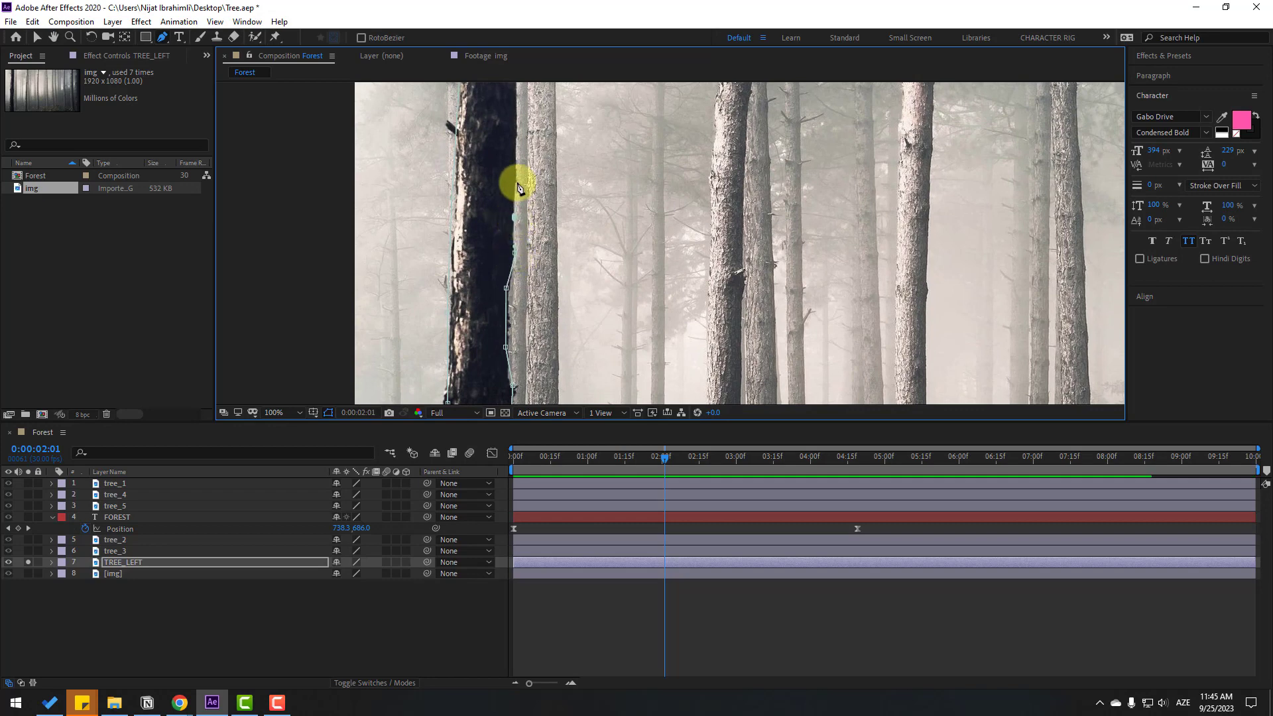
left_click(516, 171)
left_click_drag(531, 142, 505, 305)
left_click(487, 226)
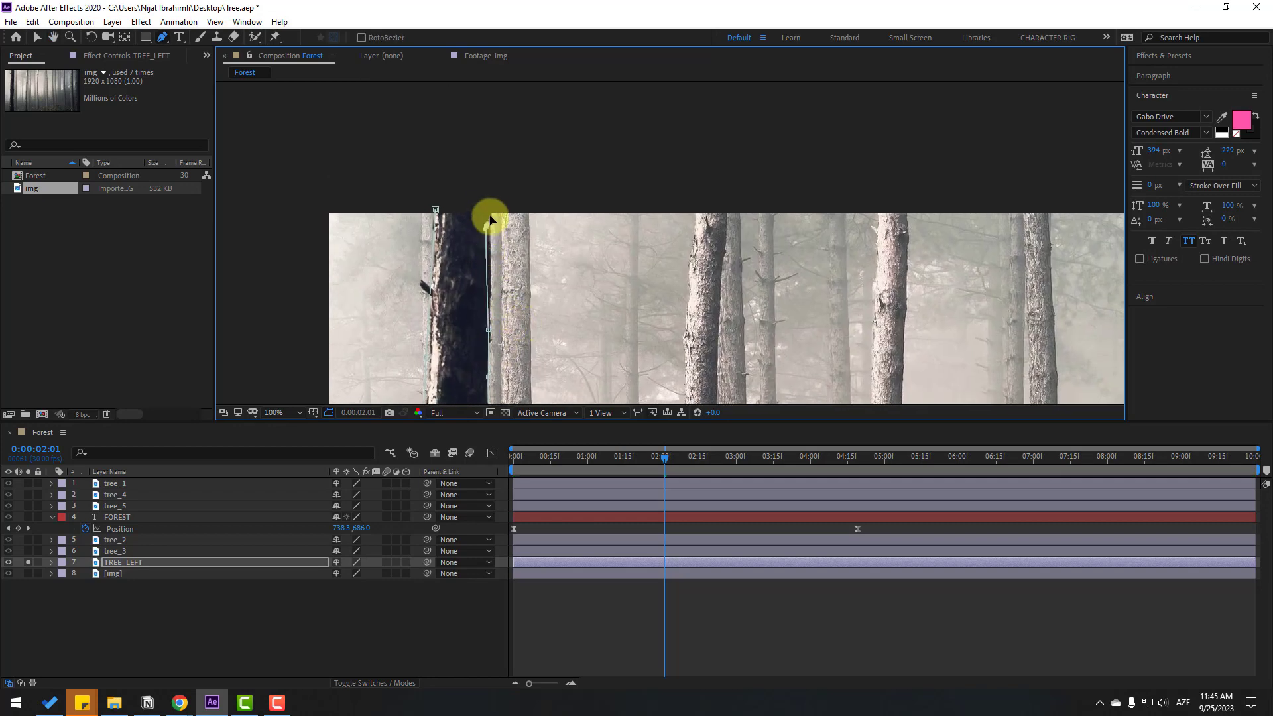
left_click(493, 203)
left_click(435, 211)
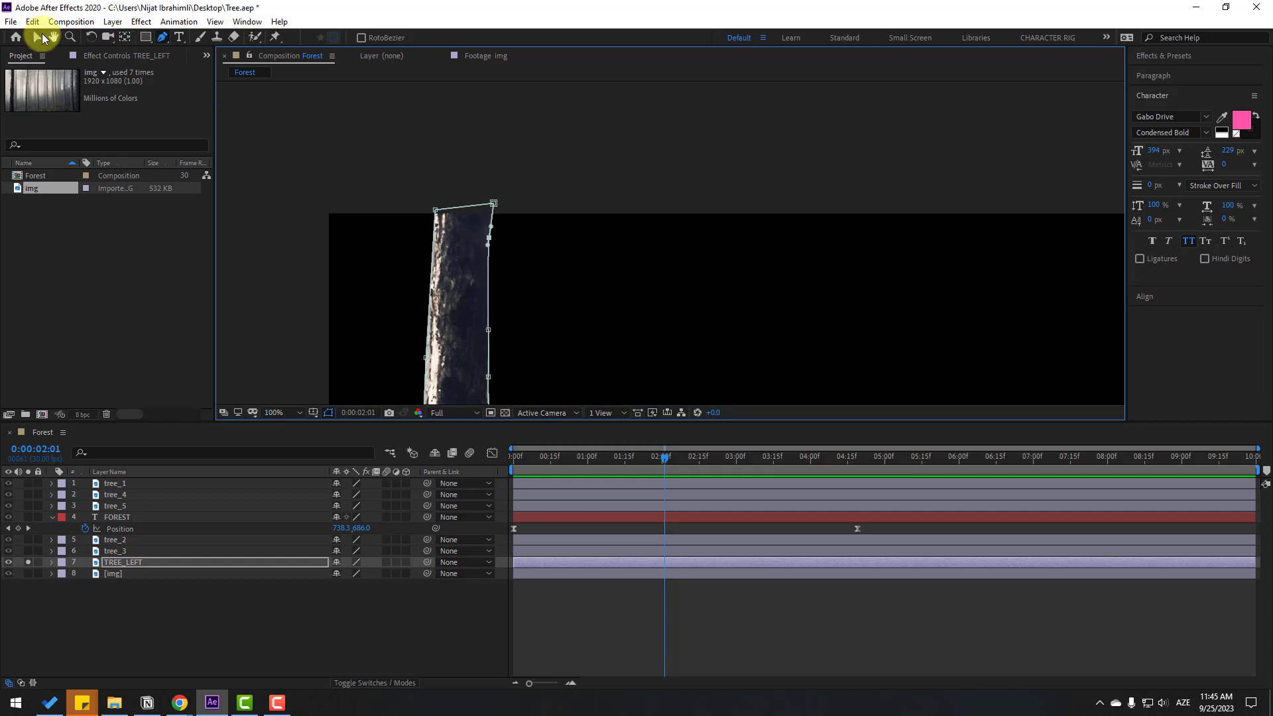
- Unsolo TREE_LEFT, fit the composition in view, and move TREE_LEFT above the FOREST layer
left_click(37, 37)
key("shift+/")
left_click(27, 562)
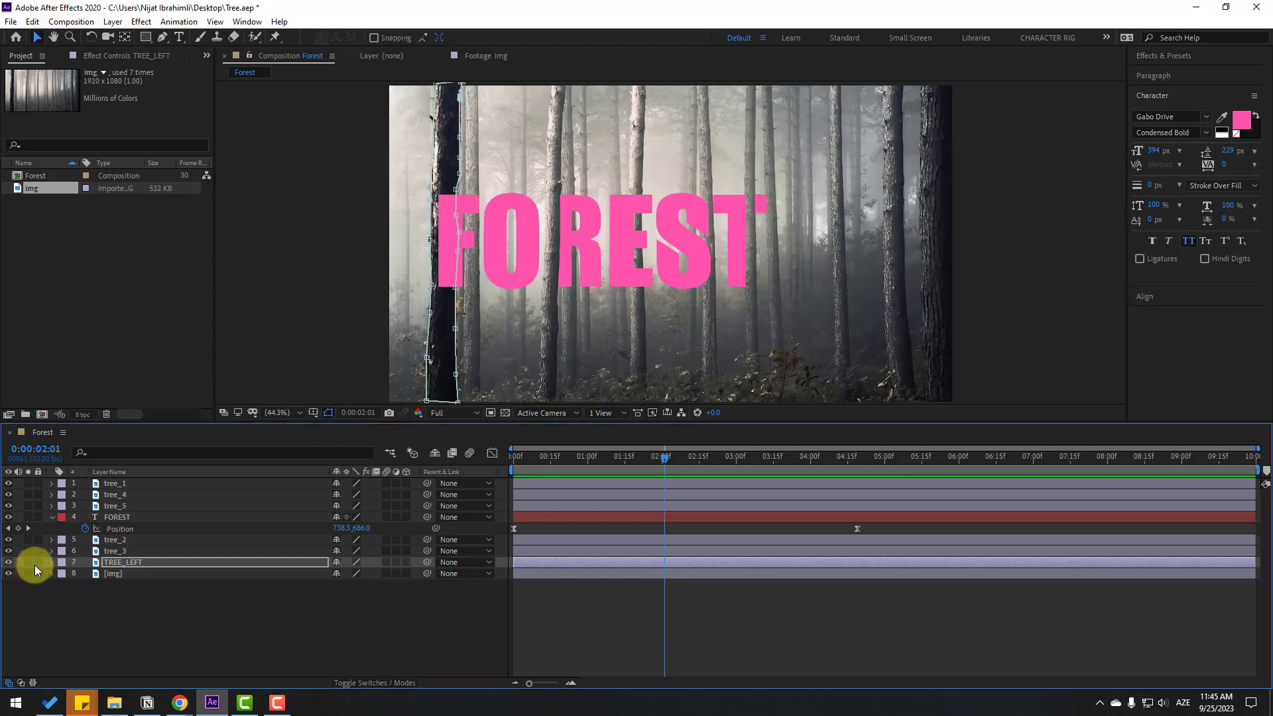
left_click(143, 610)
left_click(121, 564)
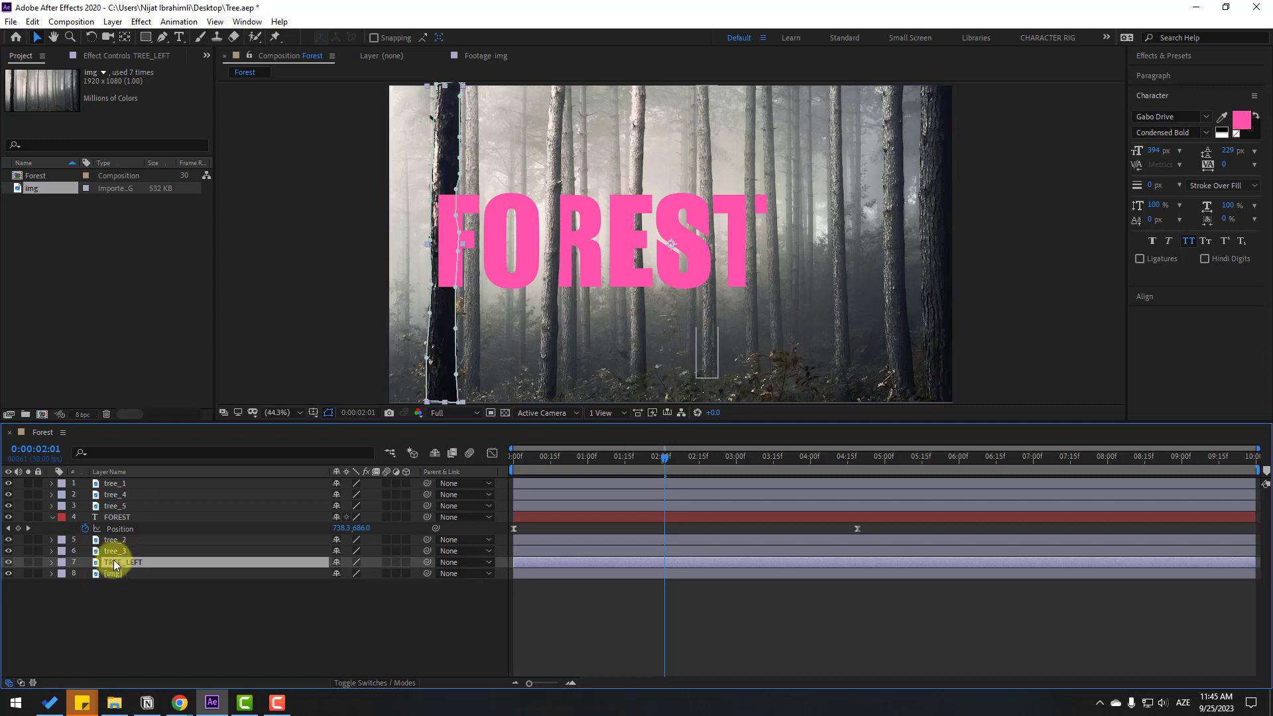
left_click_drag(114, 559, 125, 516)
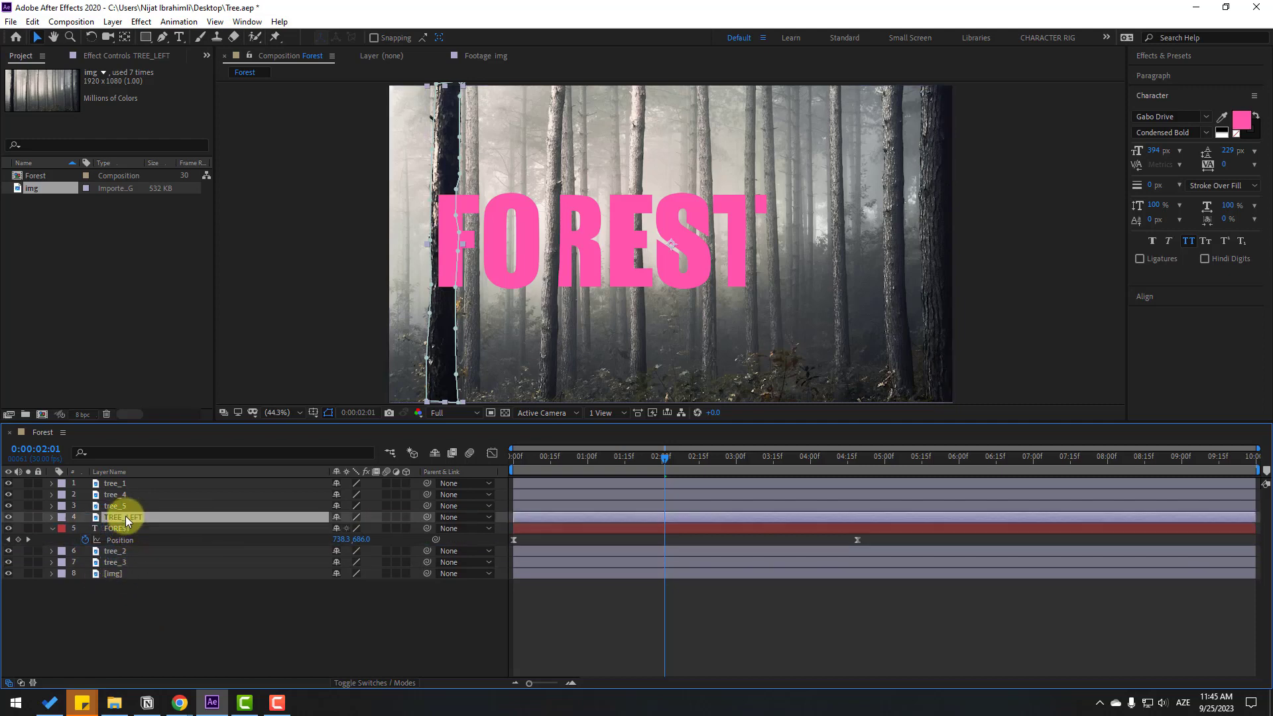
- Preview the title animation, stop at 4:20, and select the FOREST text layer
left_click(277, 623)
key("space")
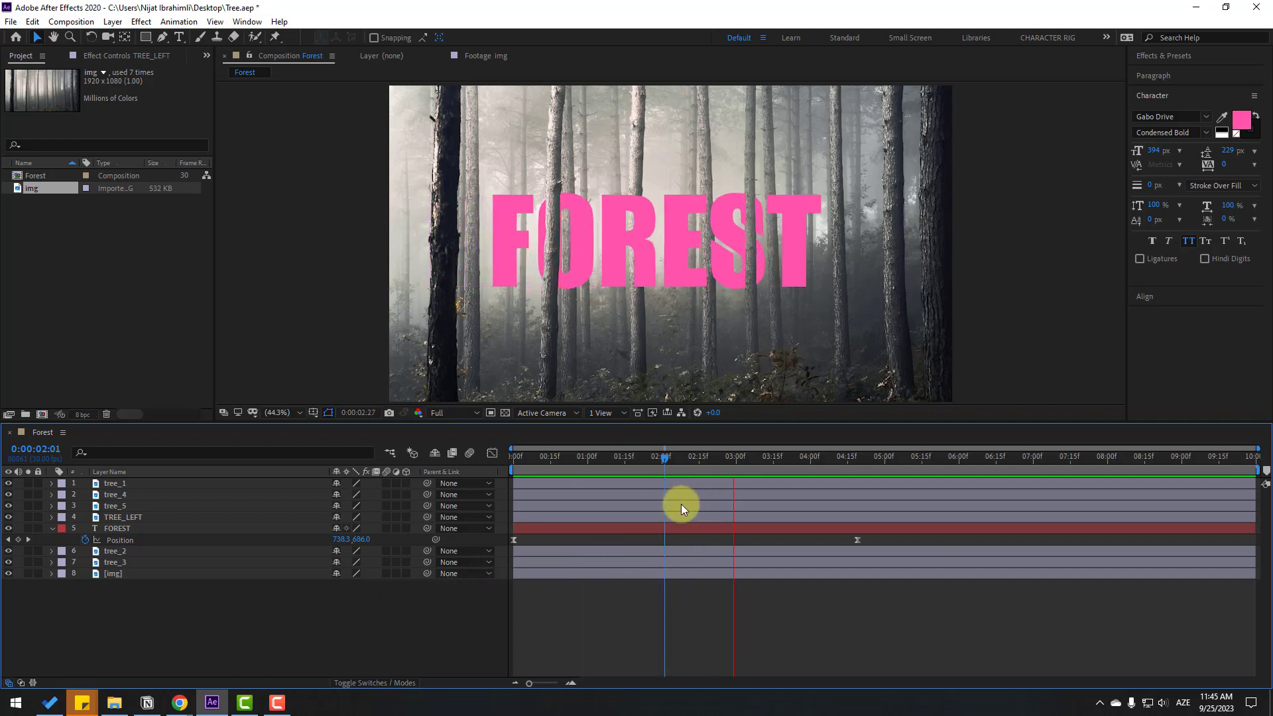
left_click(860, 458)
left_click(129, 527)
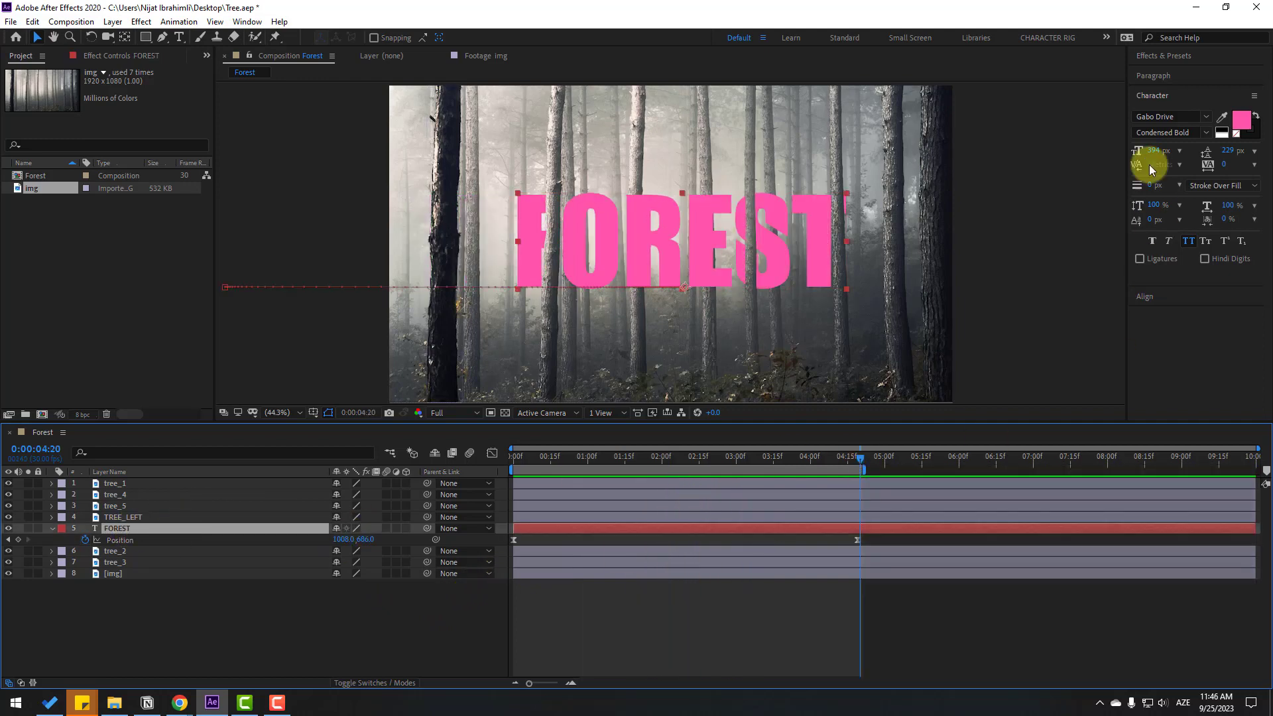
- Apply Gradient Ramp to the FOREST layer from an effects search for 'gradi'
left_click(1171, 57)
left_click(1174, 74)
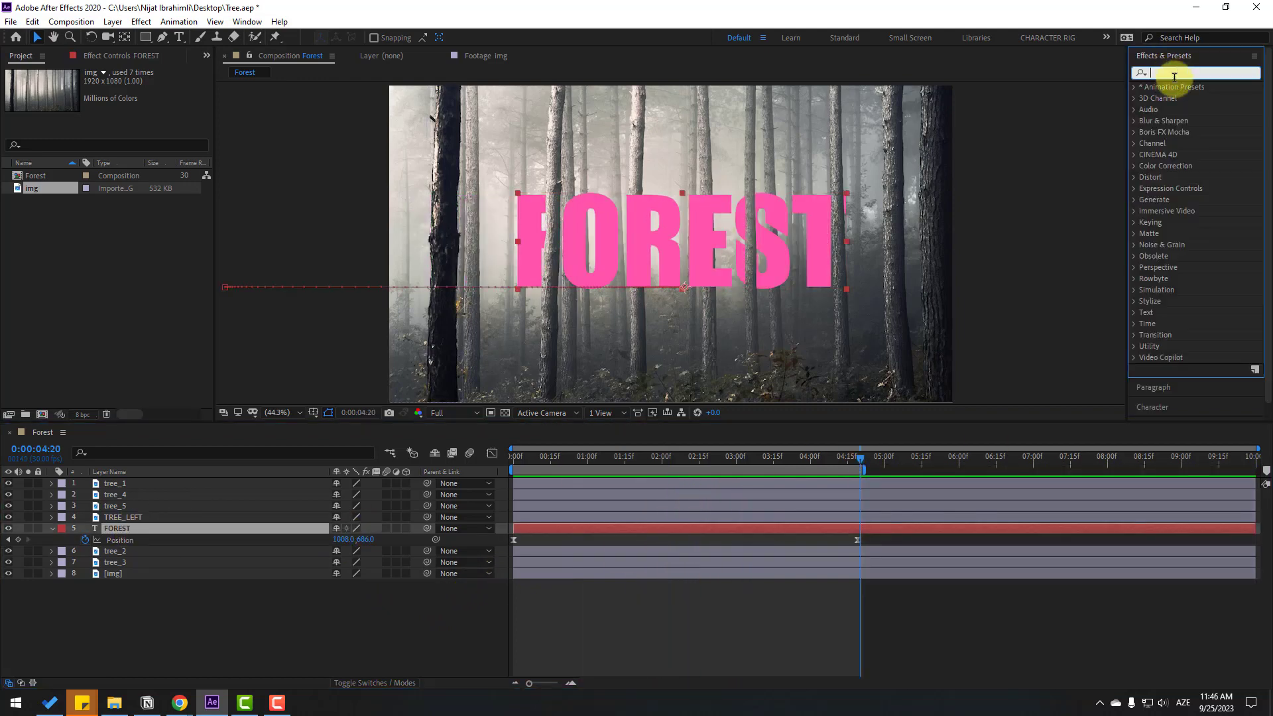
type("gradi")
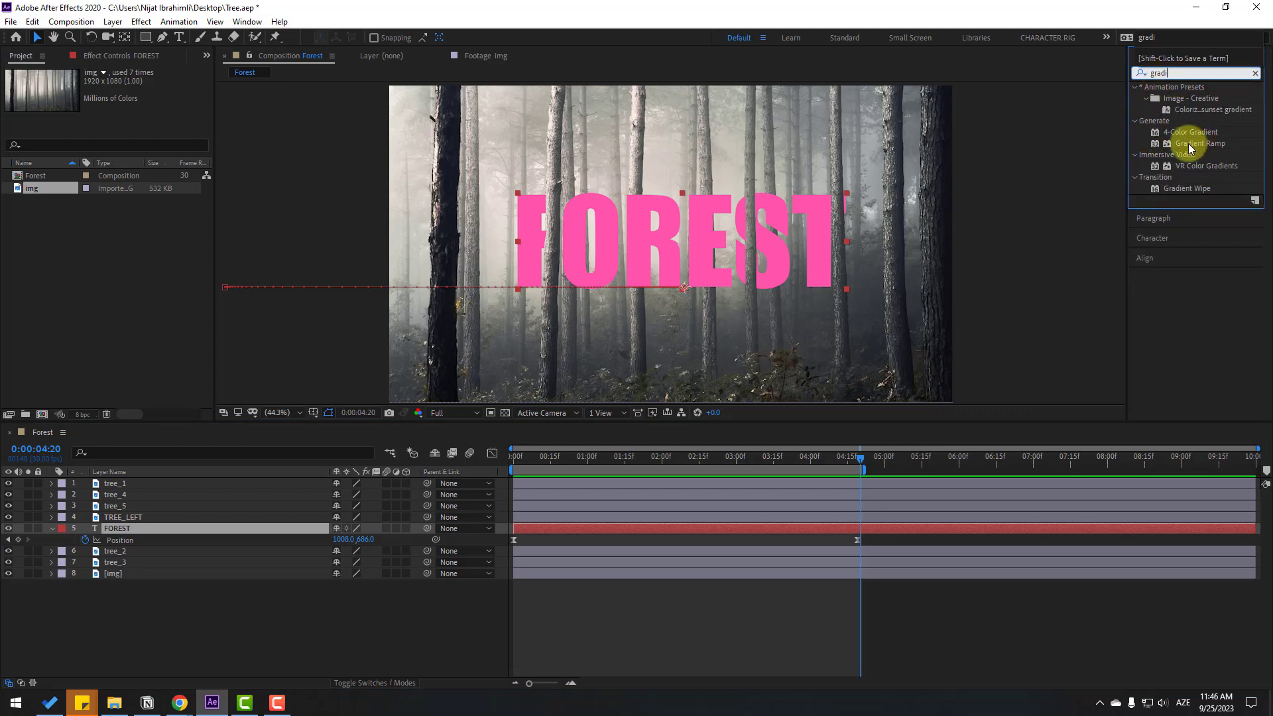
left_click_drag(1189, 144, 98, 530)
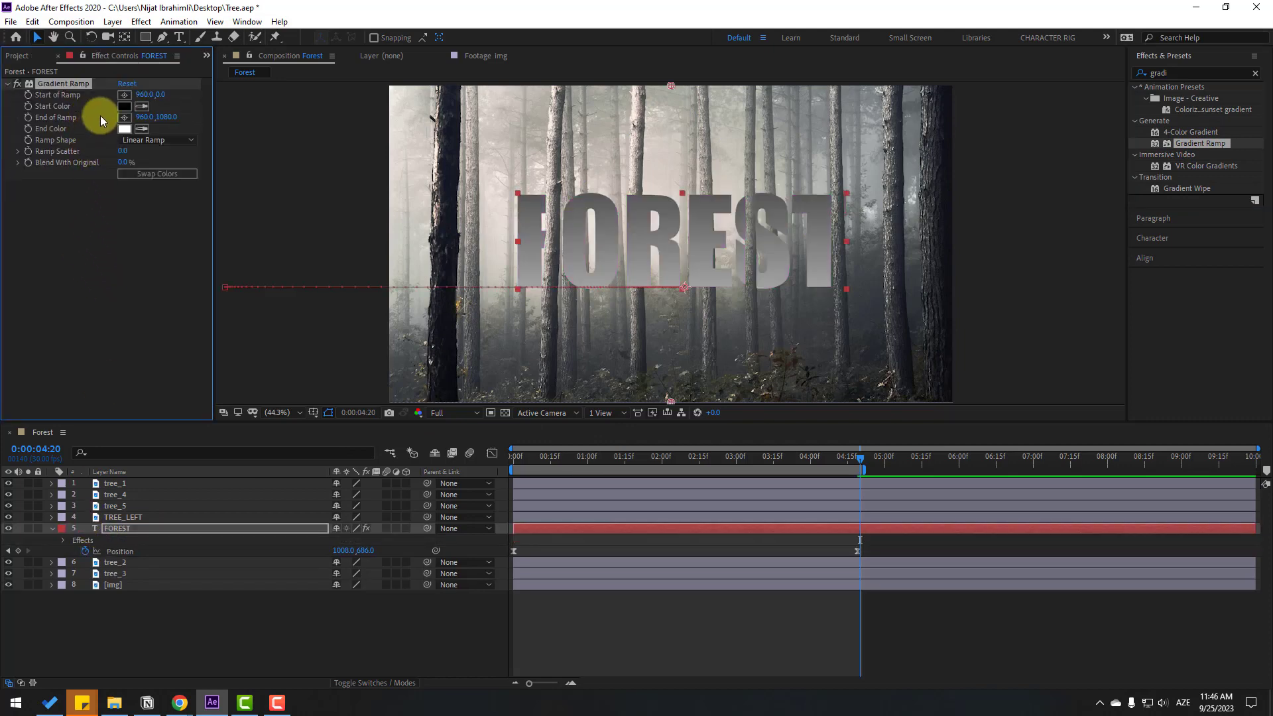
- Set the Gradient Ramp colours from near-black to a pale blue-grey (B8DFE4)
left_click(119, 108)
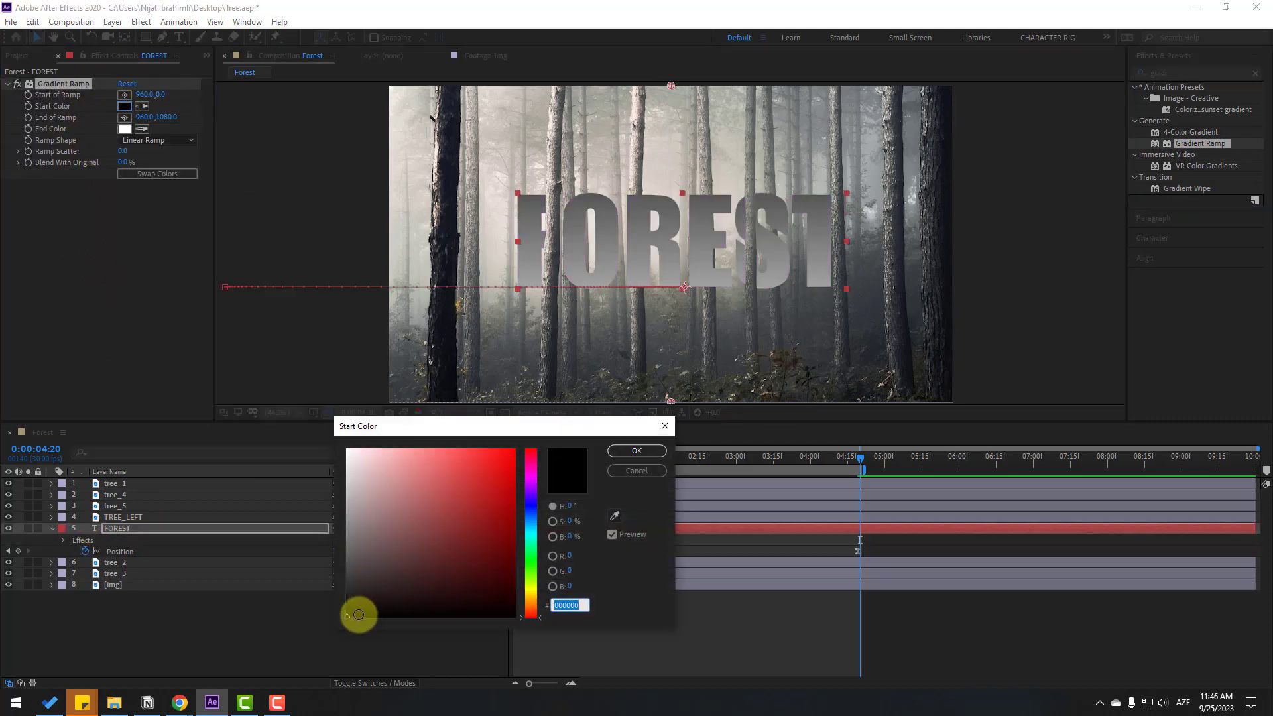
mouse_move(360, 610)
left_mouse_down()
mouse_move(321, 591)
mouse_move(369, 608)
left_mouse_up()
left_click(636, 451)
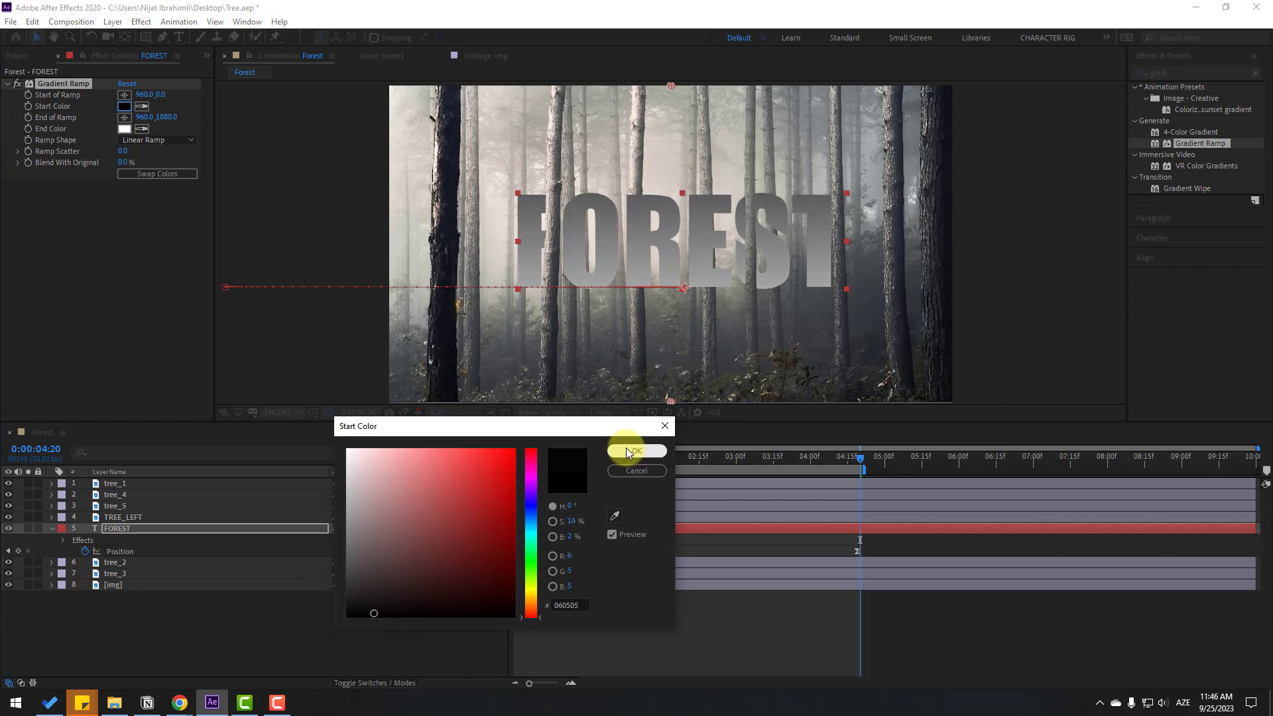
left_click_drag(633, 458, 723, 459)
left_click(124, 129)
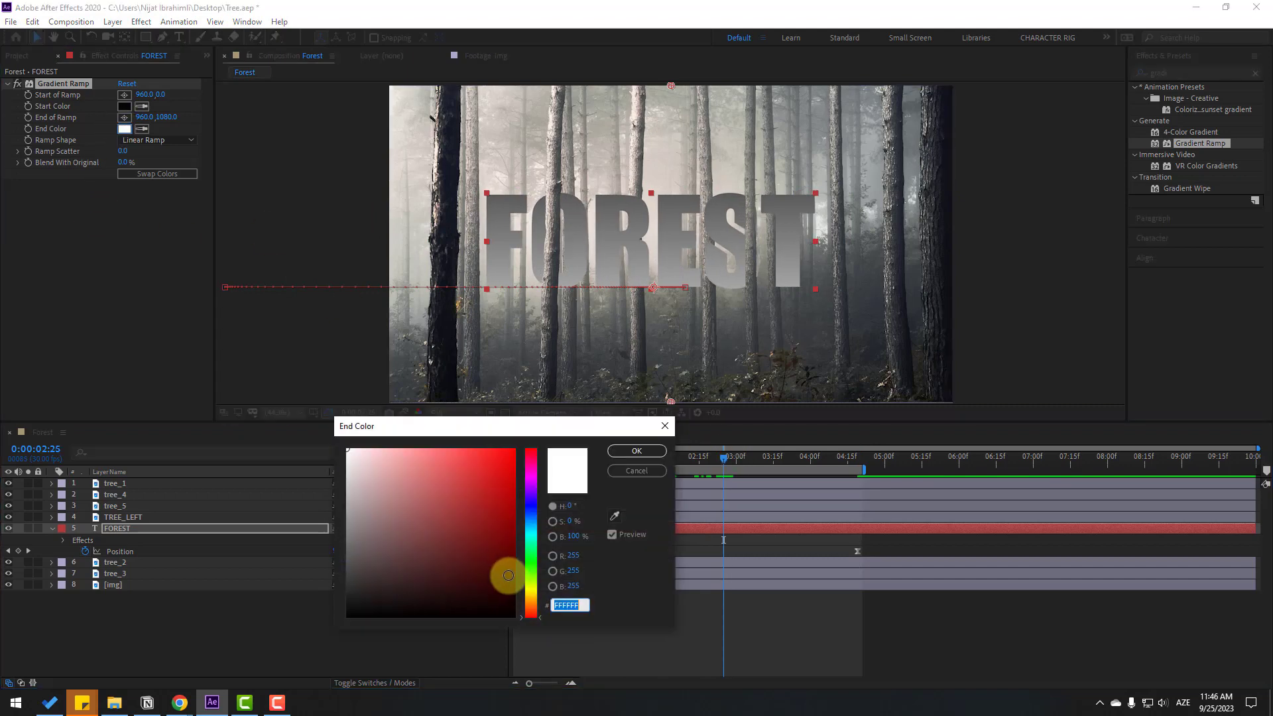
left_click_drag(530, 575, 531, 530)
left_click_drag(412, 471, 369, 465)
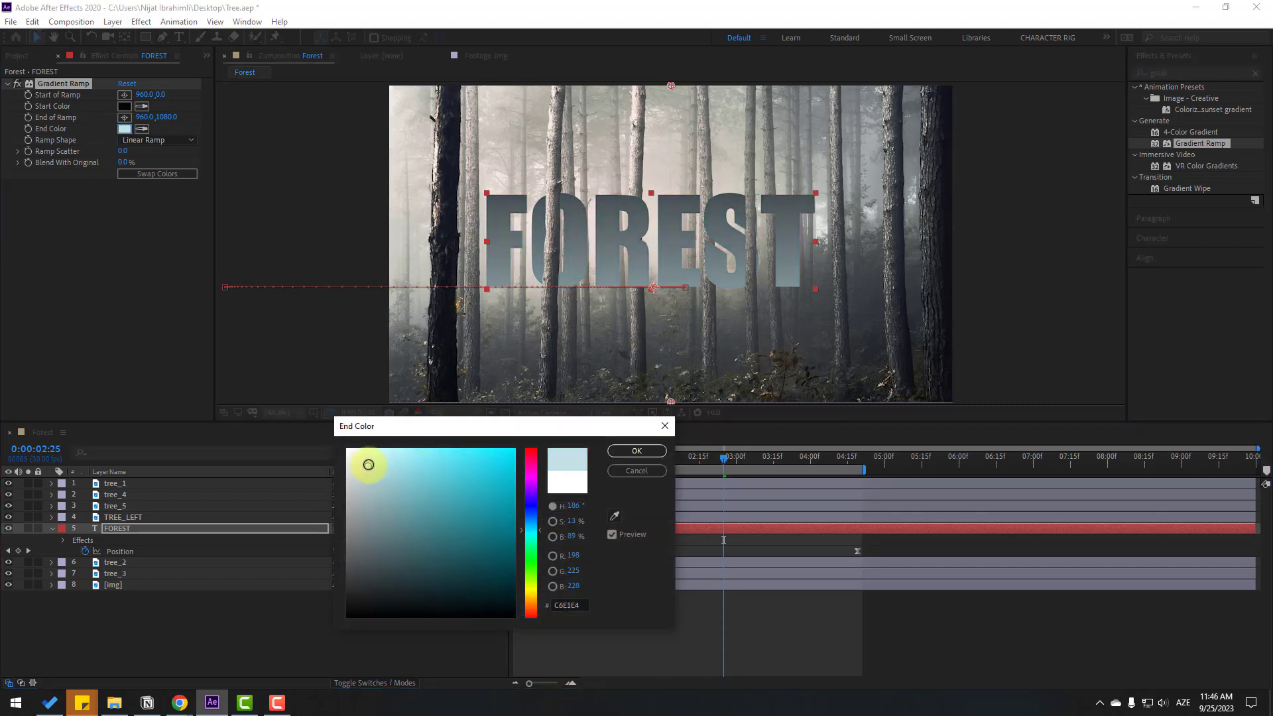
left_click(637, 451)
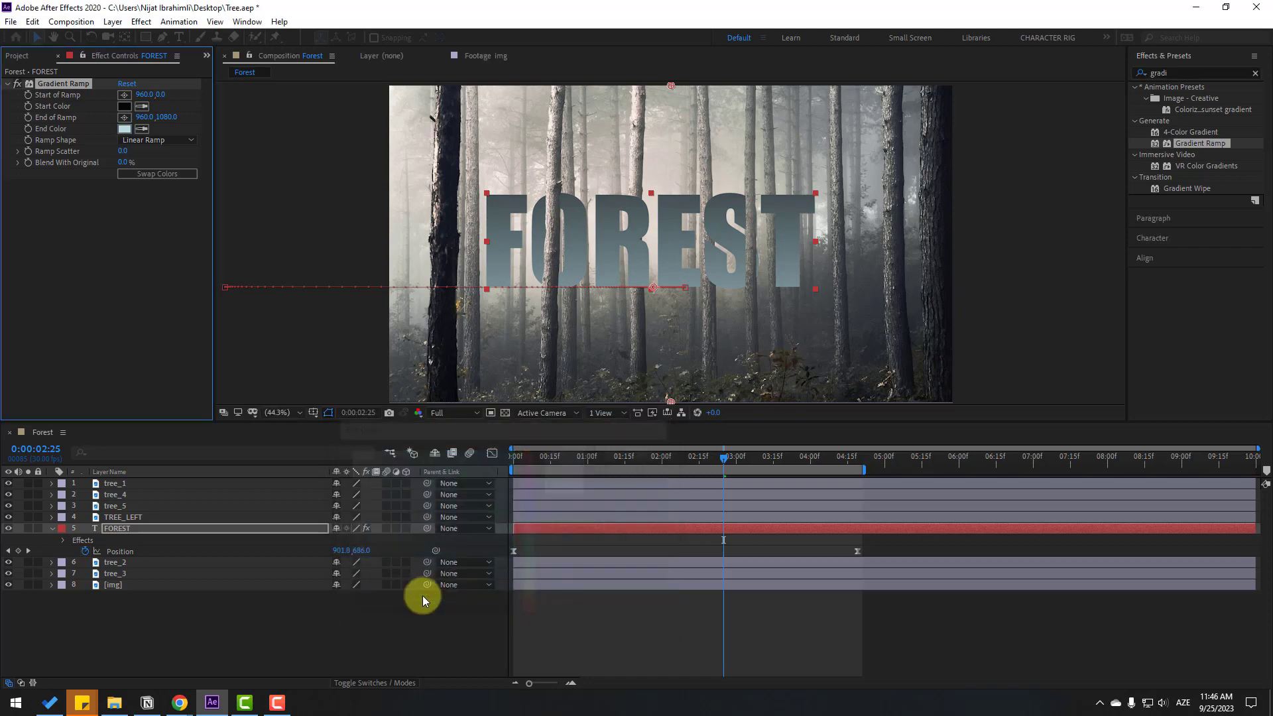
left_click(1180, 72)
- Apply Drop Shadow to FOREST via a 'drop s' search, with distance 14 and softness 37
type("drop s")
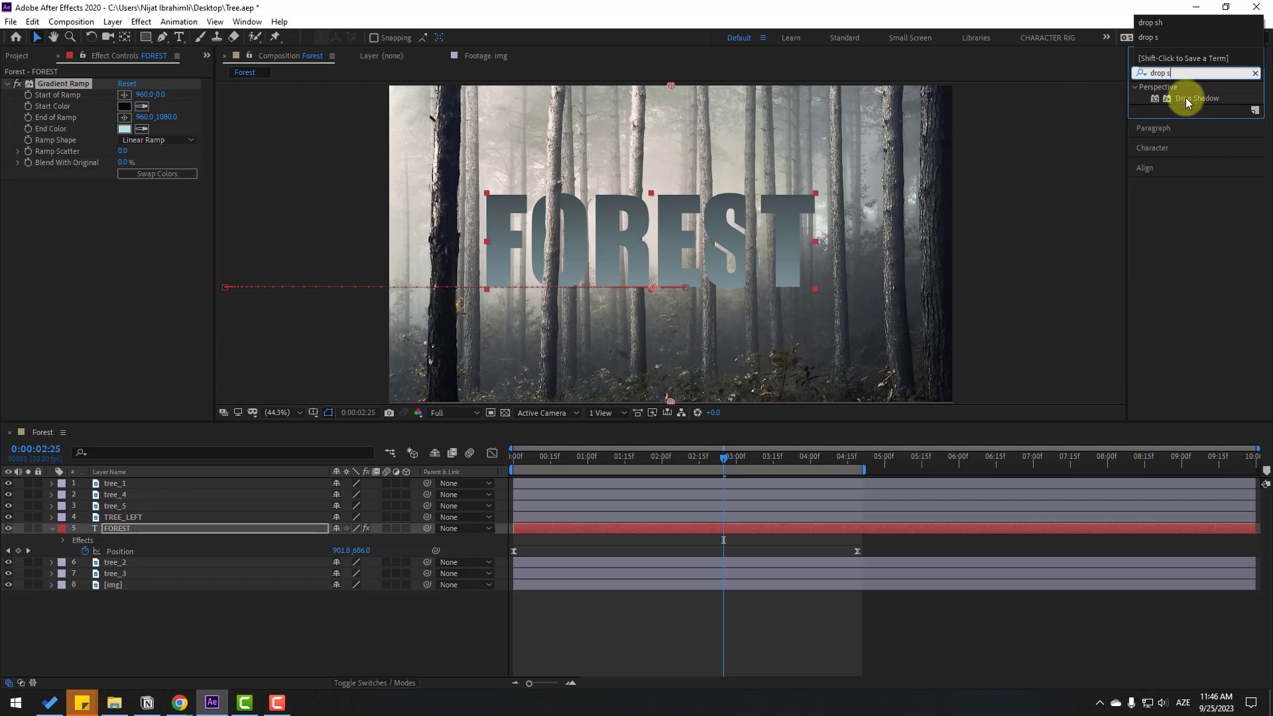
left_click_drag(1185, 98, 107, 529)
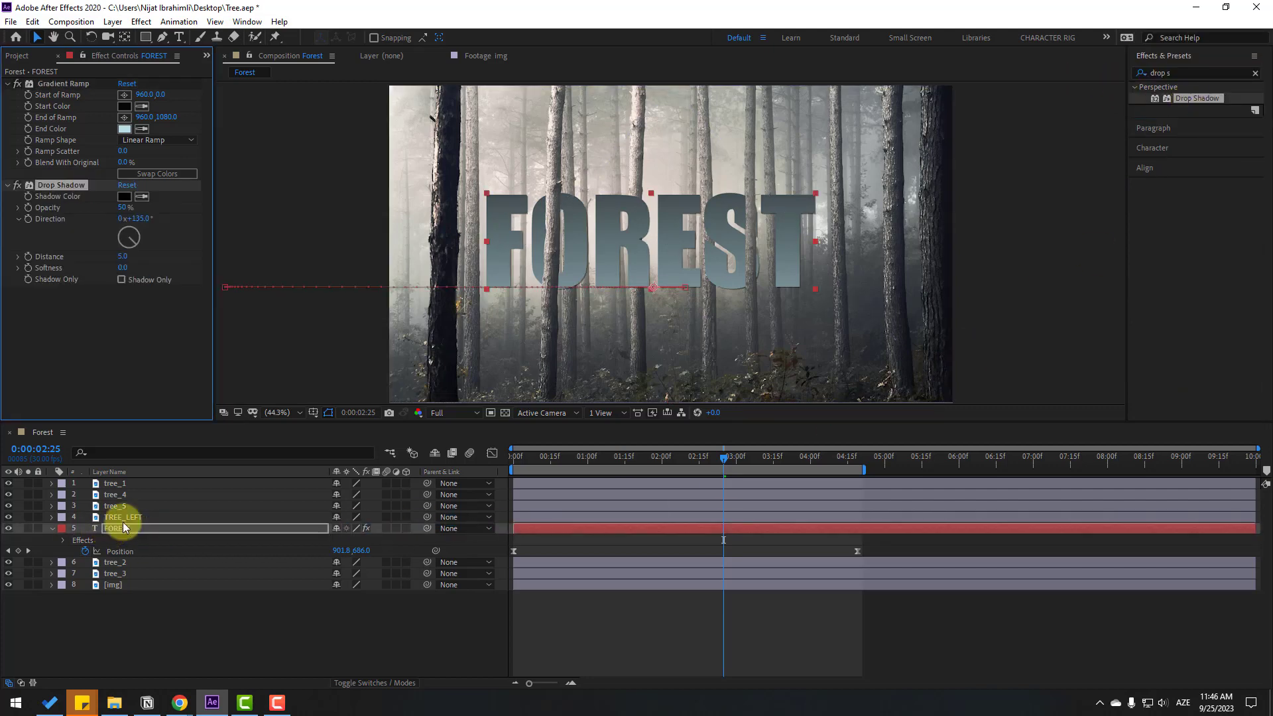
scroll(631, 299, "up", 1)
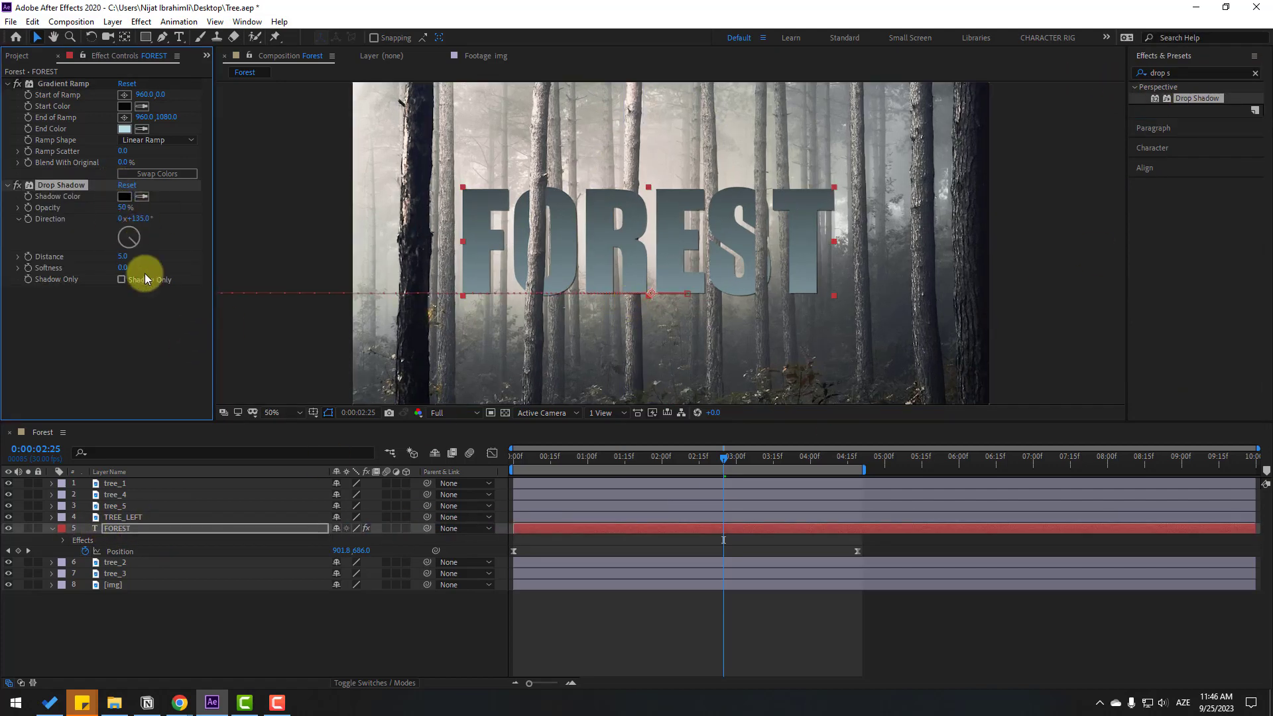
left_click_drag(125, 257, 149, 270)
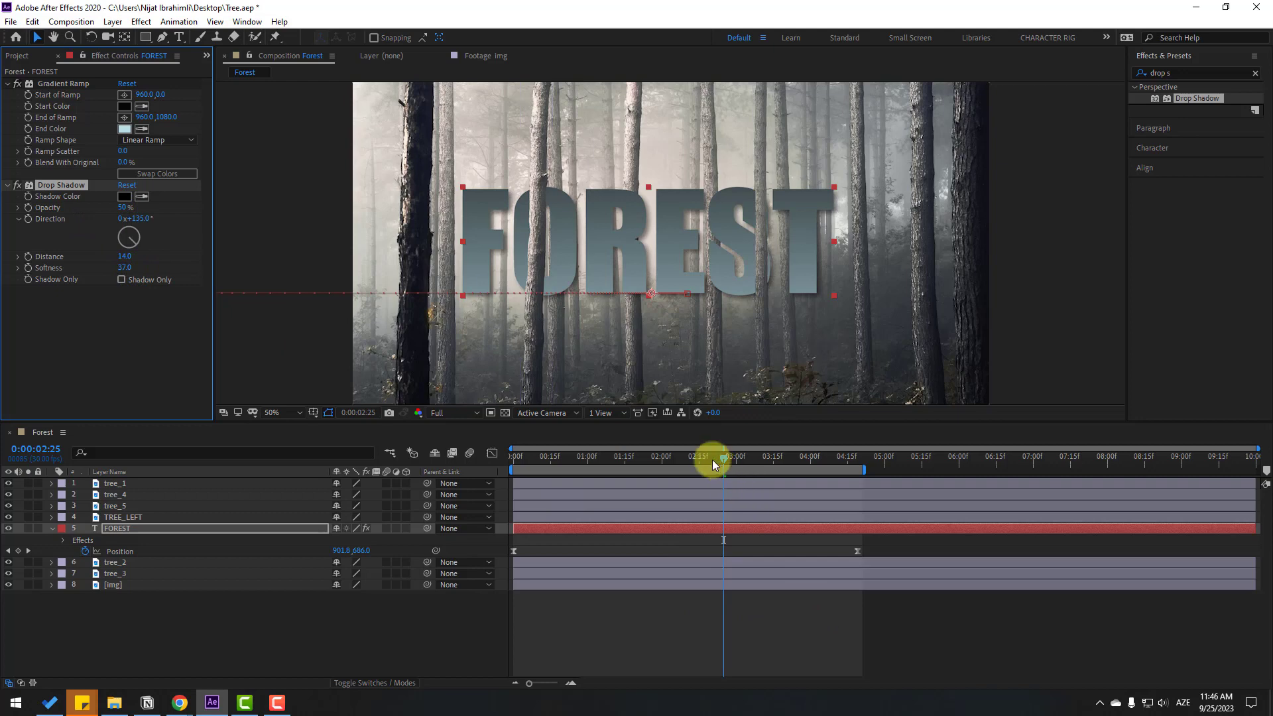
mouse_move(712, 459)
left_mouse_down()
mouse_move(642, 458)
mouse_move(701, 458)
left_mouse_up()
- Add a Drop Shadow to TREE_LEFT with distance 18 and softness 34
left_click(90, 623)
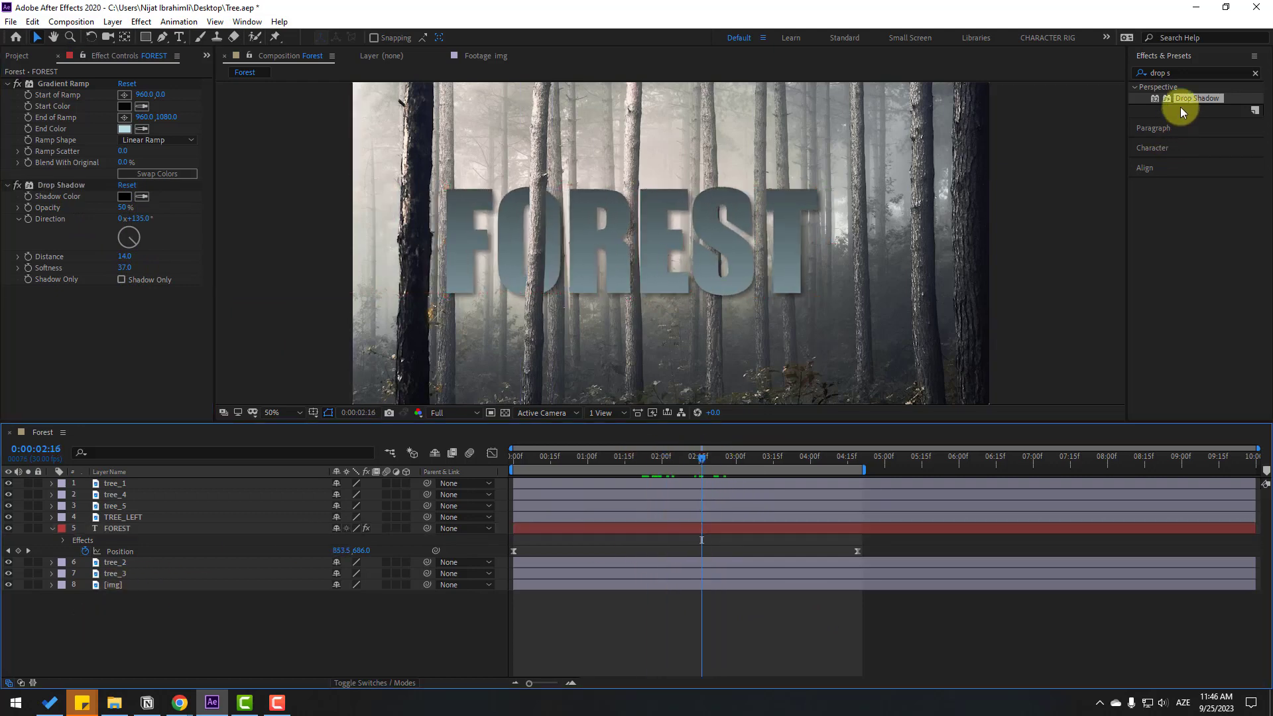
left_click_drag(1184, 102, 134, 517)
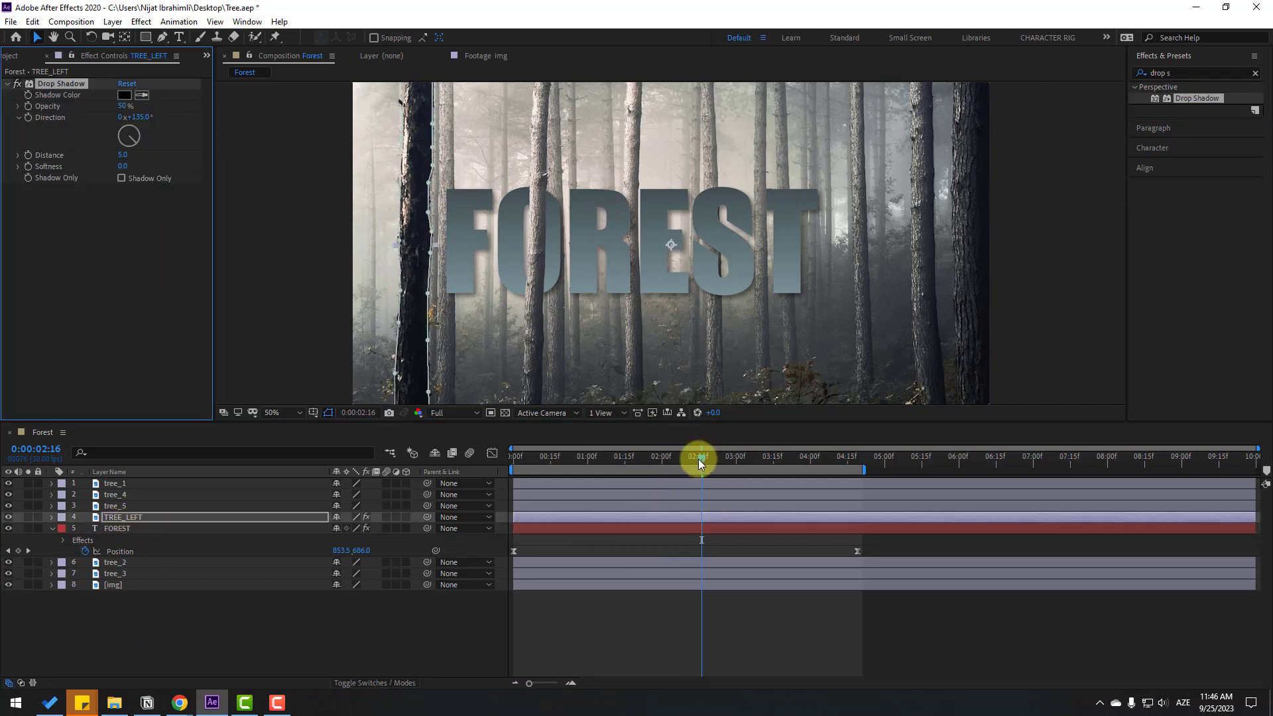
left_click_drag(698, 456, 600, 456)
scroll(635, 284, "up", 4)
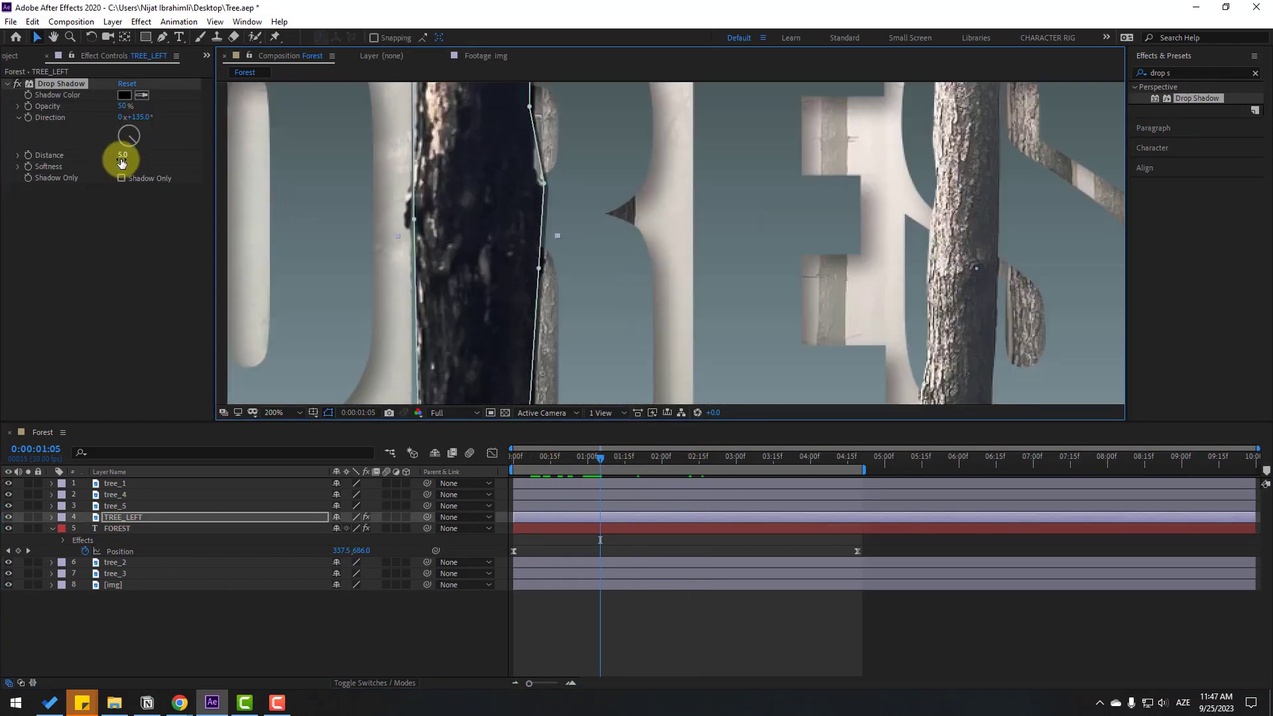
mouse_move(122, 162)
left_mouse_down()
mouse_move(121, 177)
mouse_move(142, 168)
left_mouse_up()
scroll(884, 347, "down", 2)
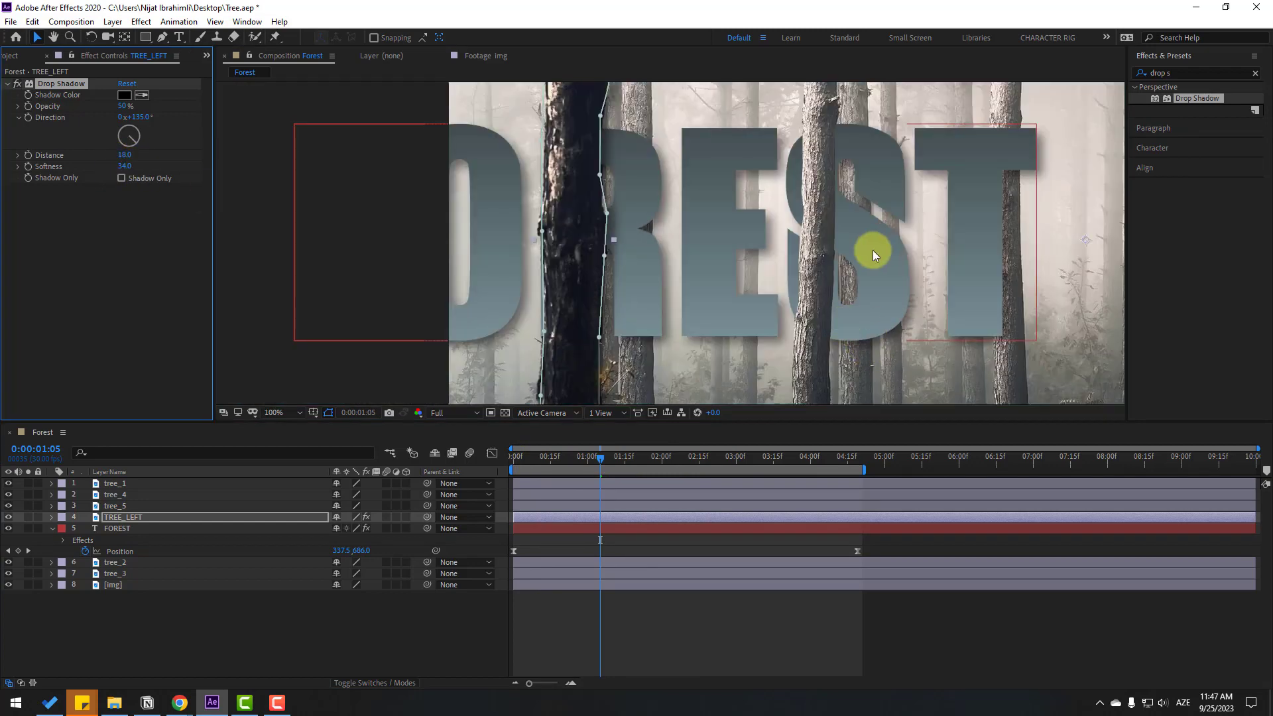
scroll(873, 250, "down", 4)
scroll(729, 298, "up", 2)
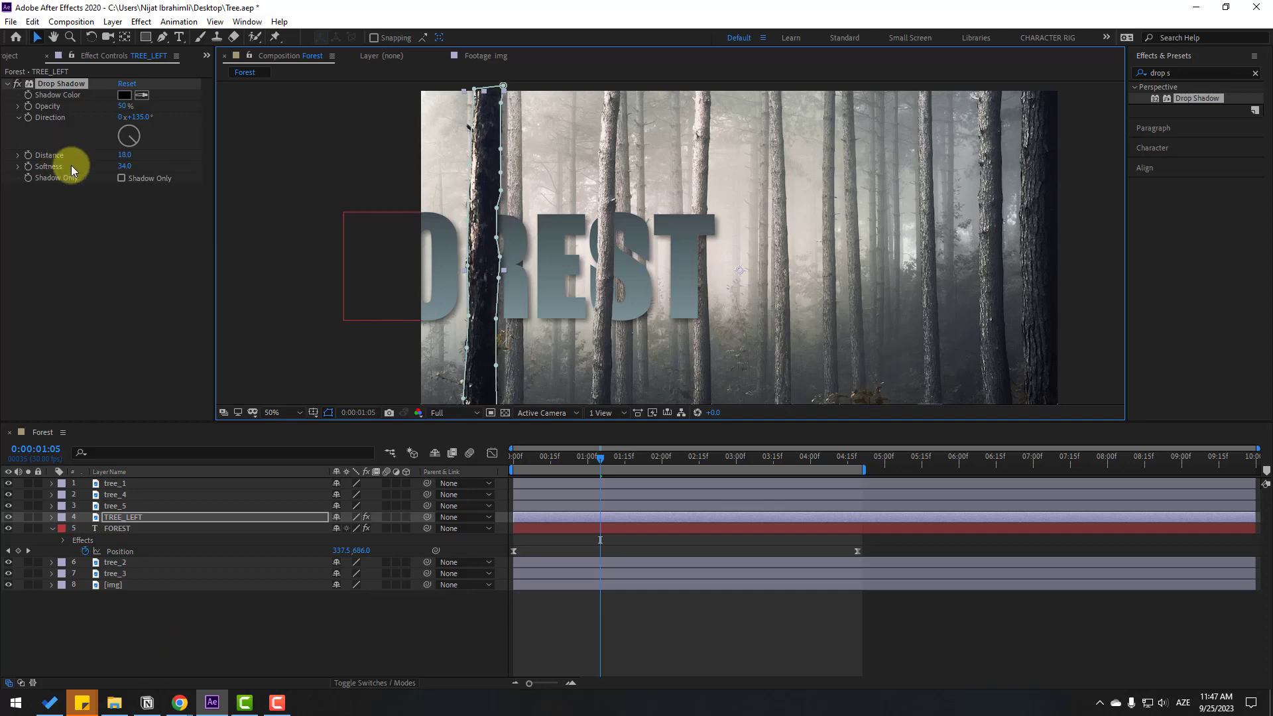
left_click(62, 83)
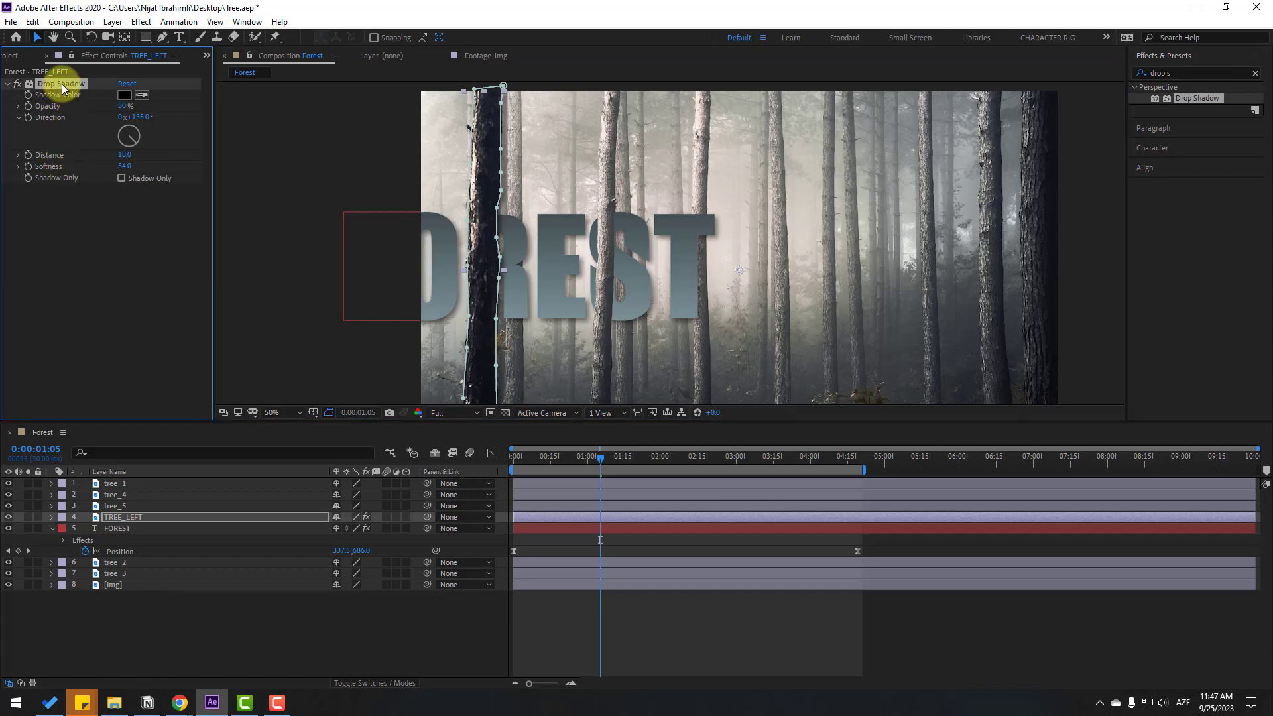
left_click(247, 588)
- At 3:28, paste the drop shadow onto tree_5 and set its direction to -56°
left_click(121, 507)
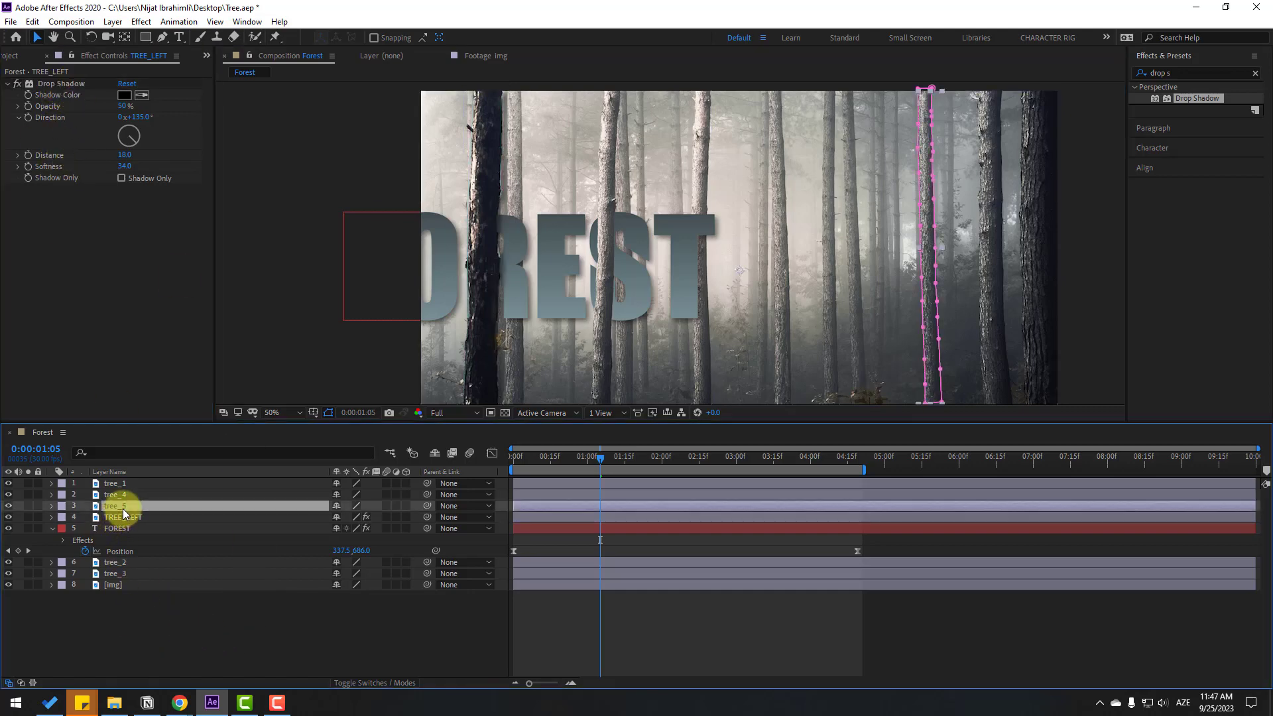
left_click_drag(625, 460, 806, 460)
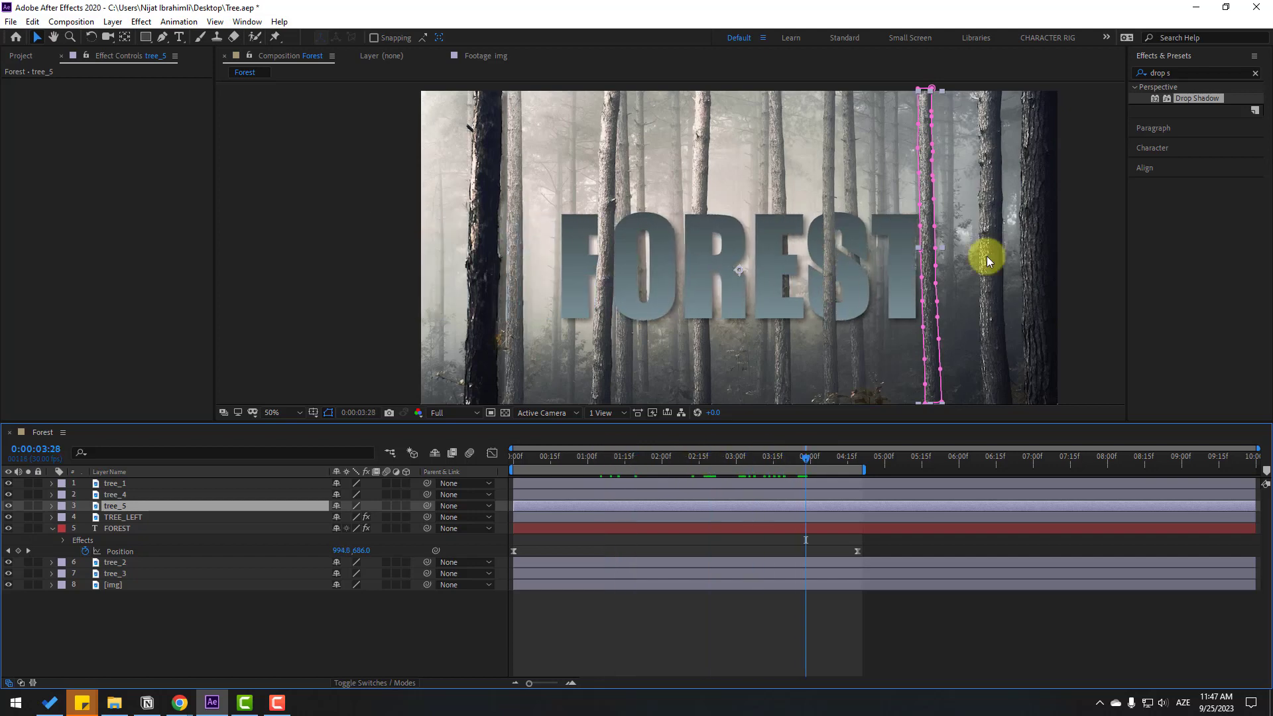
scroll(986, 255, "up", 4)
left_click_drag(1014, 242, 517, 290)
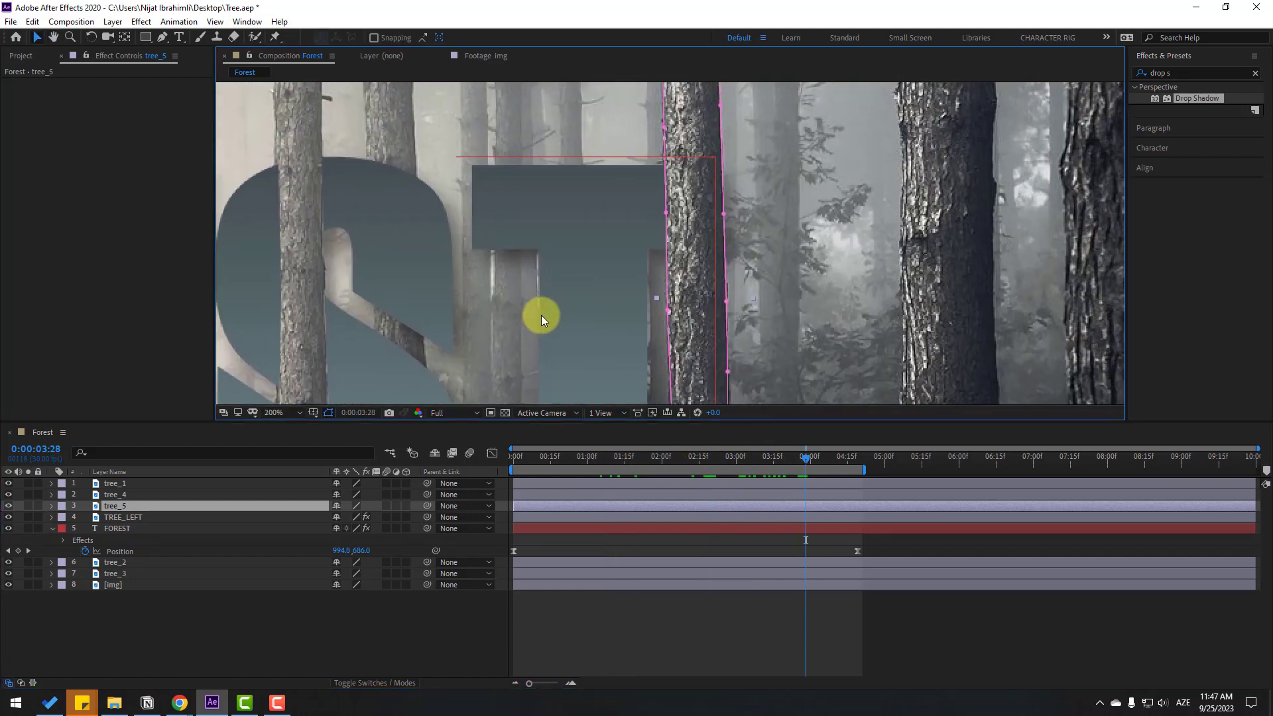
key("ctrl+v")
left_click_drag(132, 137, 123, 137)
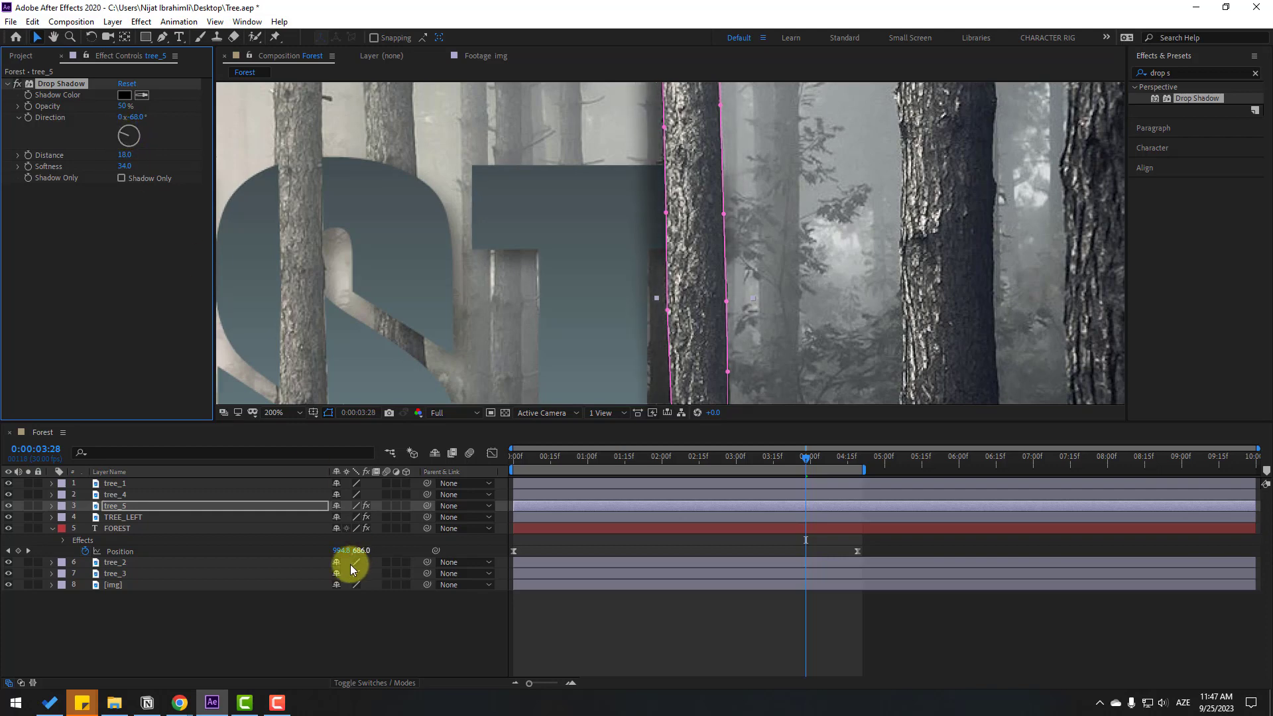
scroll(700, 298, "down", 2)
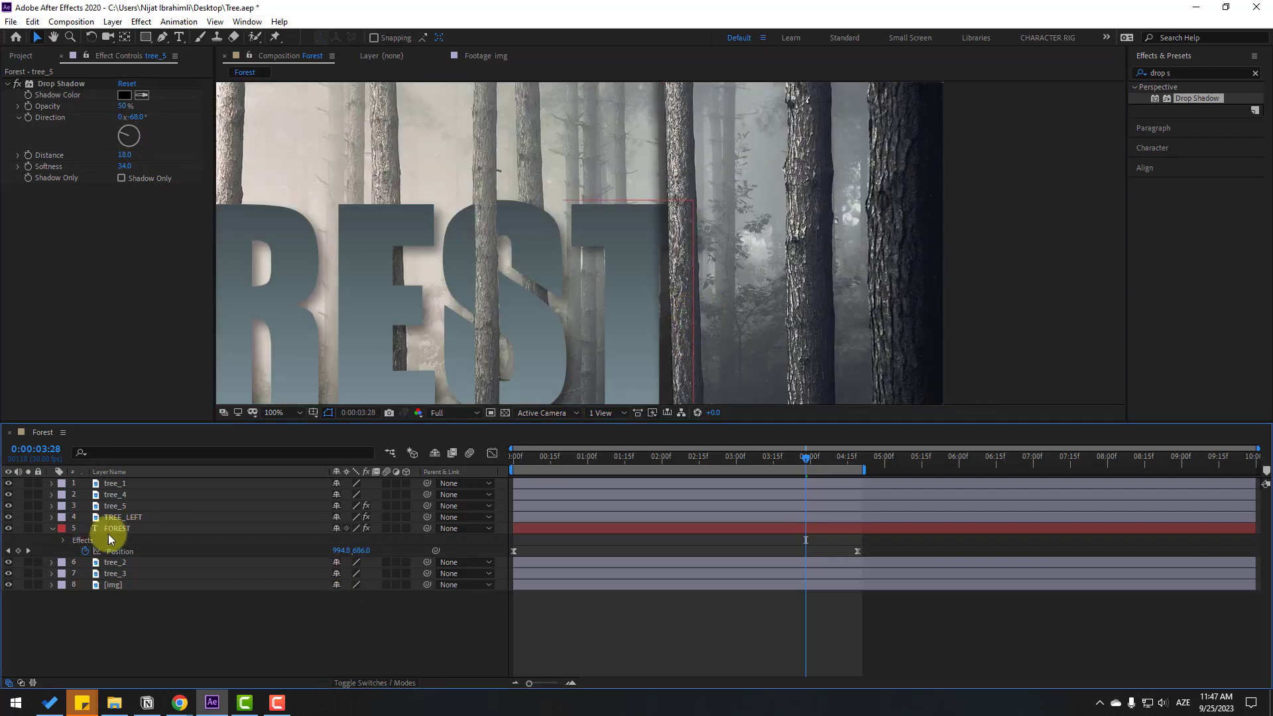
- Paste the drop shadow onto tree_4 and raise its opacity to 61%
left_click(114, 495)
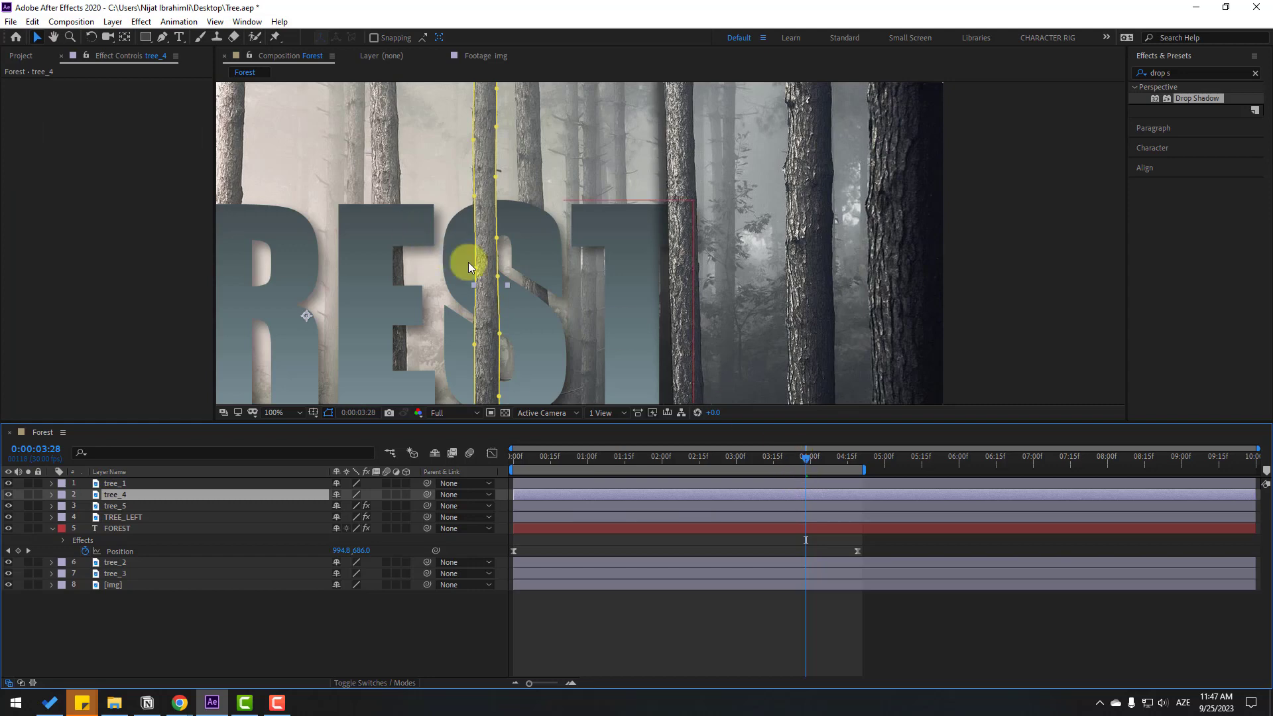
key("ctrl+alt+shift+e")
scroll(475, 282, "up", 2)
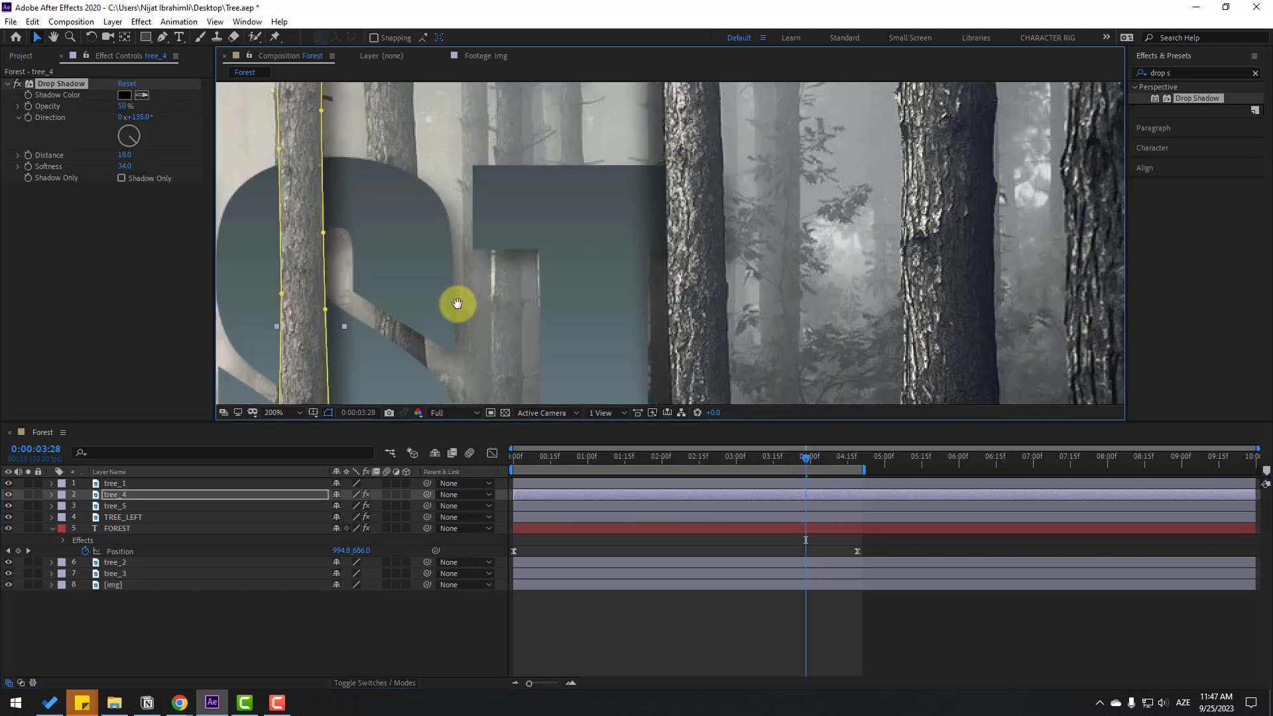
left_click_drag(124, 112, 145, 133)
scroll(457, 277, "down", 4)
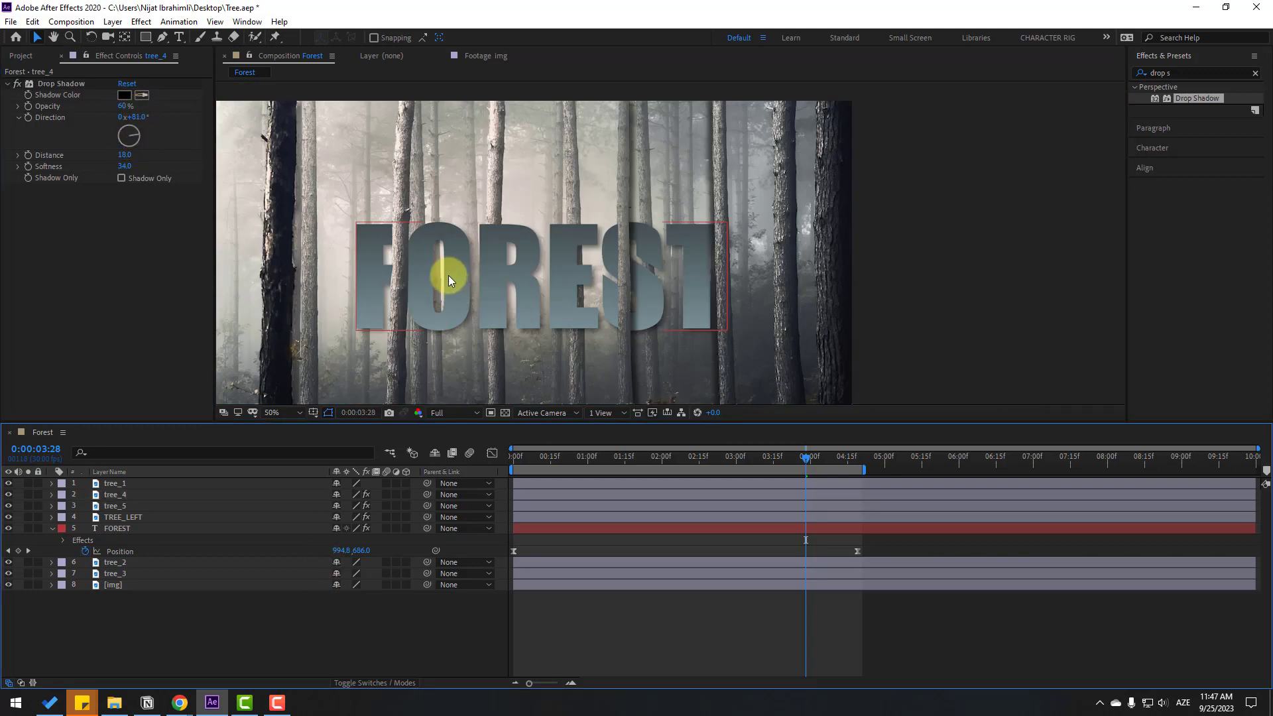
scroll(562, 295, "up", 2)
scroll(574, 293, "down", 2)
- Paste the drop shadow onto tree_1 and raise its opacity to 64%
left_click(111, 494)
left_click(115, 485)
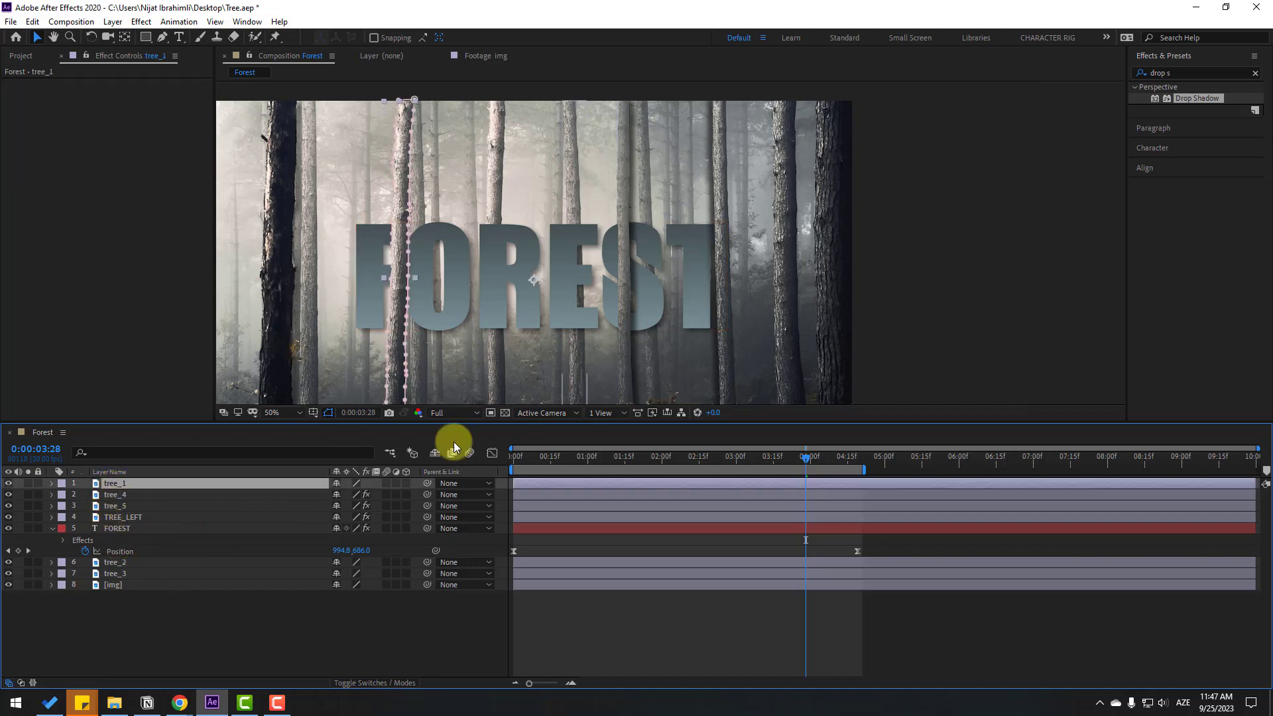
scroll(284, 283, "up", 4)
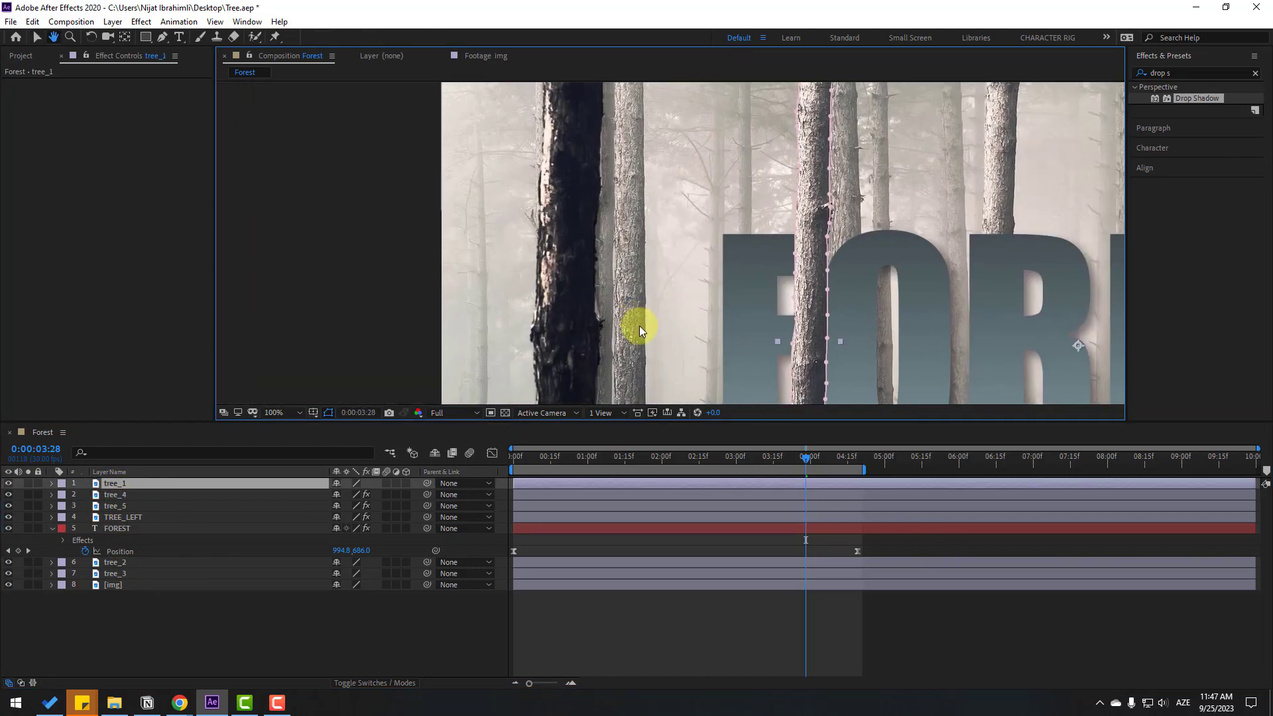
scroll(726, 292, "up", 2)
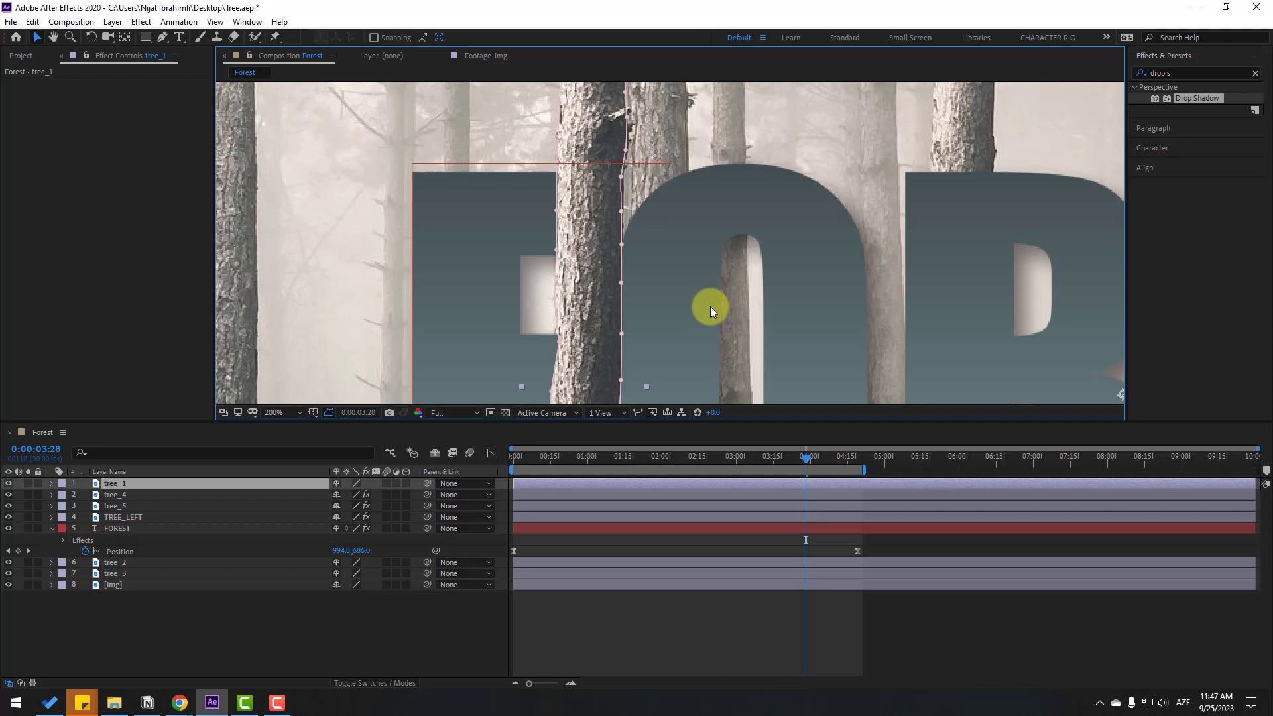
key("ctrl+v")
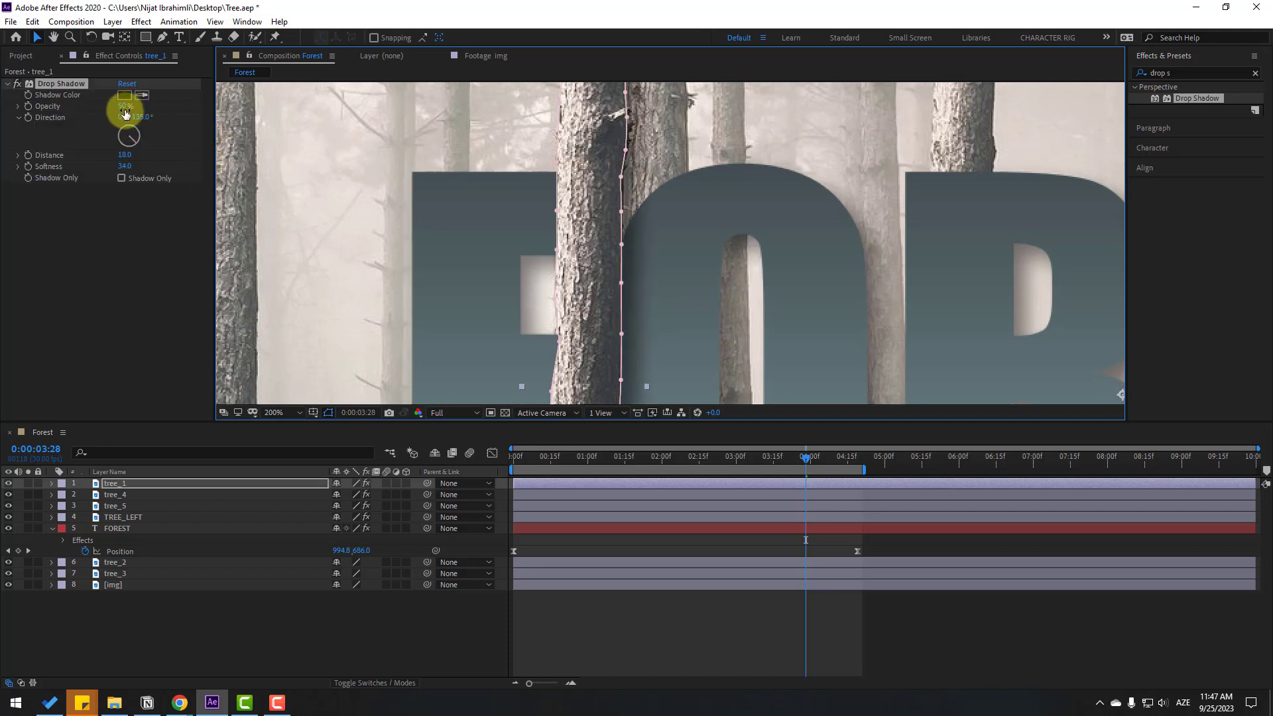
left_click_drag(126, 112, 147, 106)
left_click(583, 647)
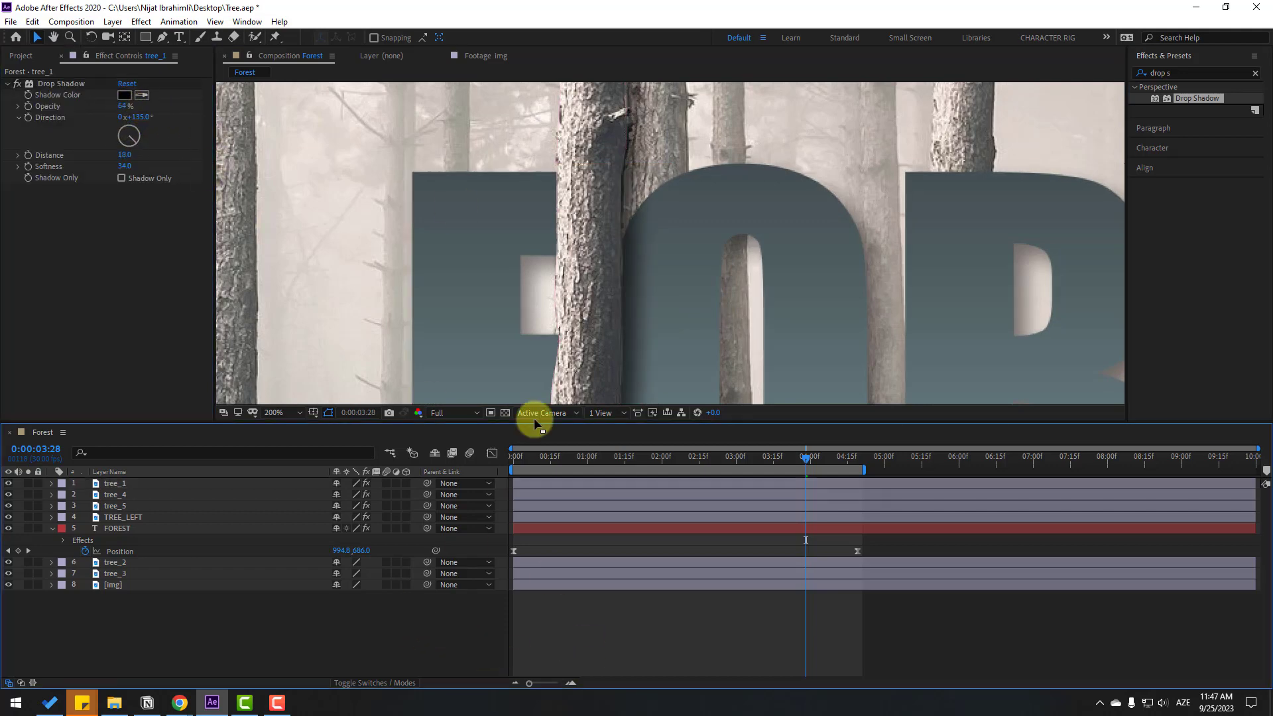
- Change the FOREST Gradient Ramp end colour to a muted grey (898A86)
scroll(469, 321, "down", 6)
scroll(432, 379, "up", 2)
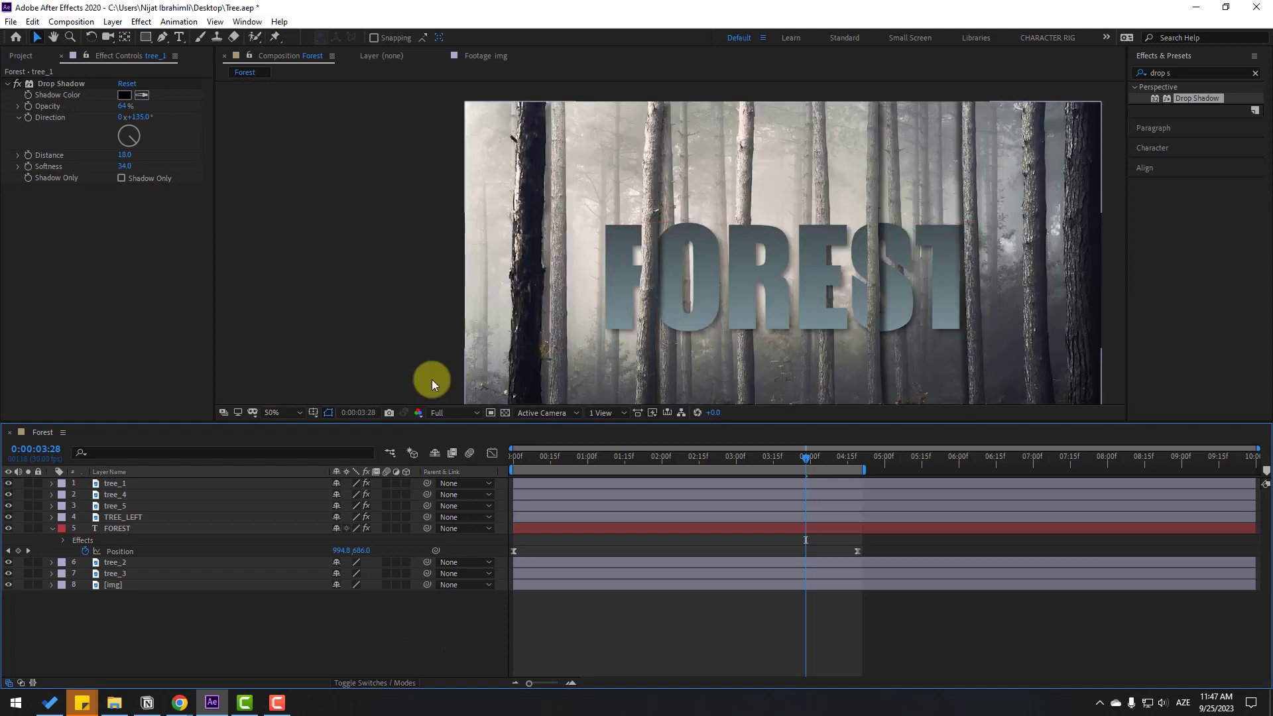
left_click(292, 413)
left_click(284, 440)
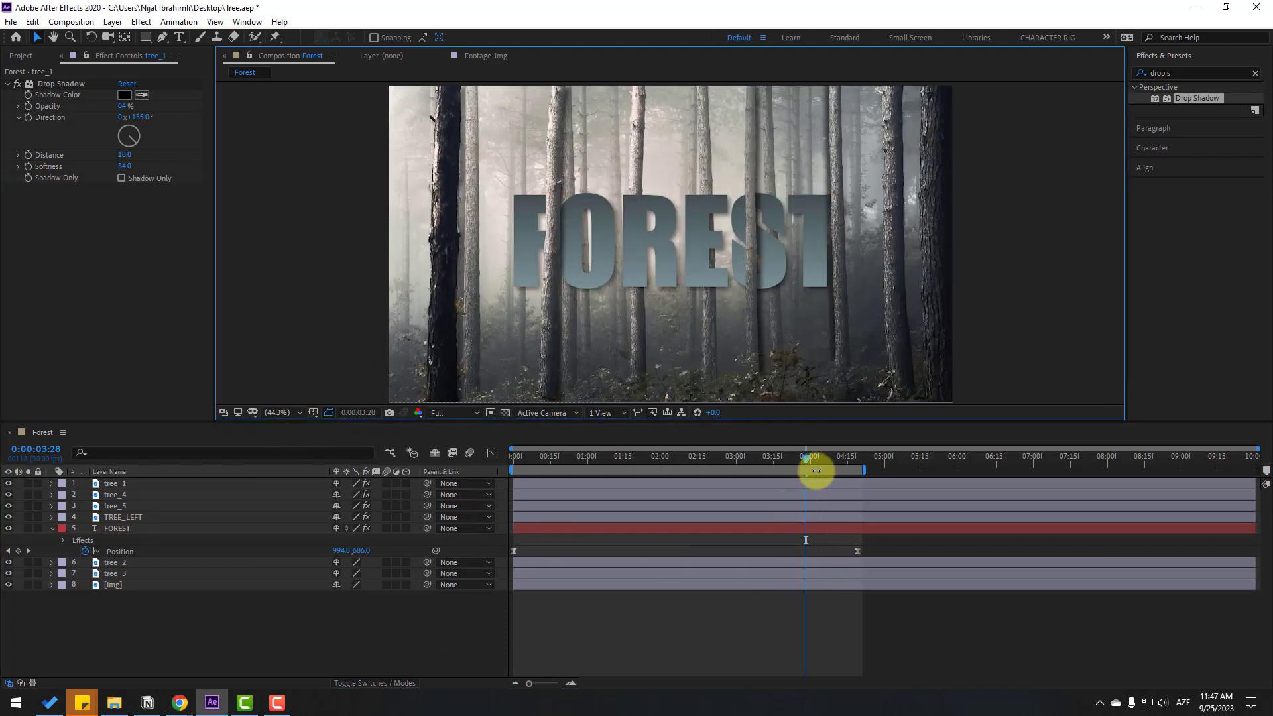
left_click(134, 527)
left_click(126, 533)
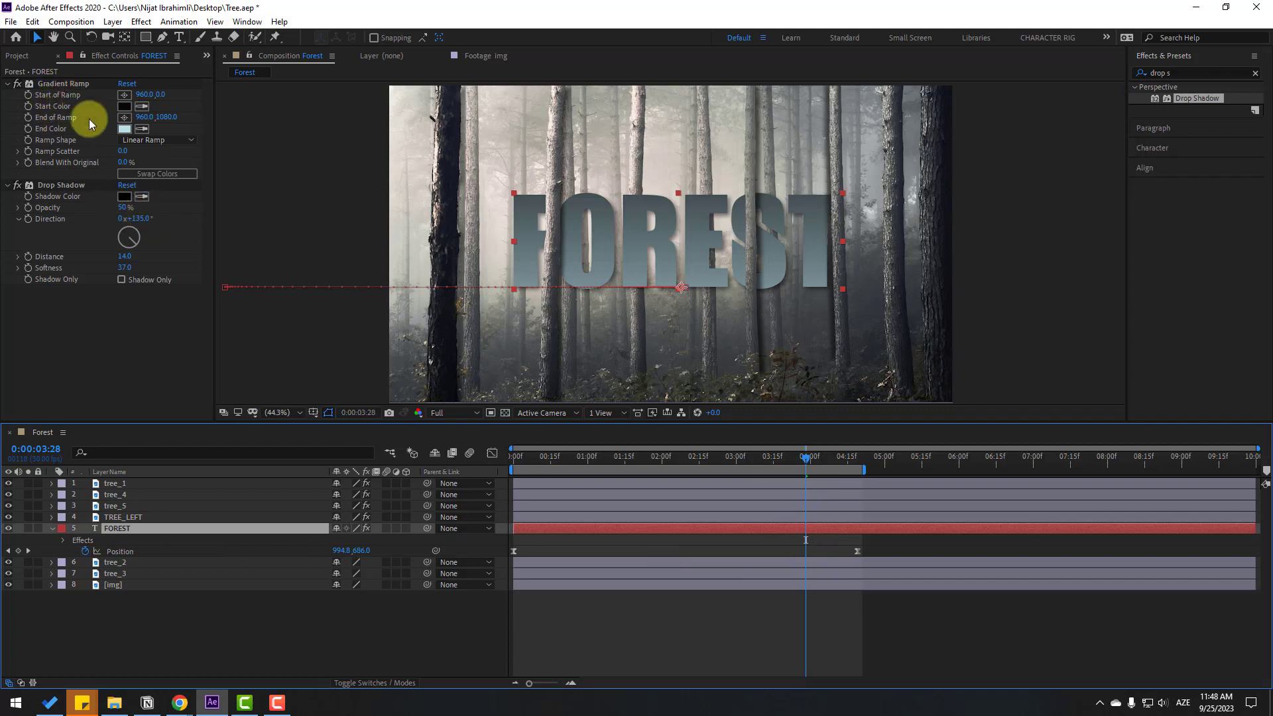
left_click(124, 131)
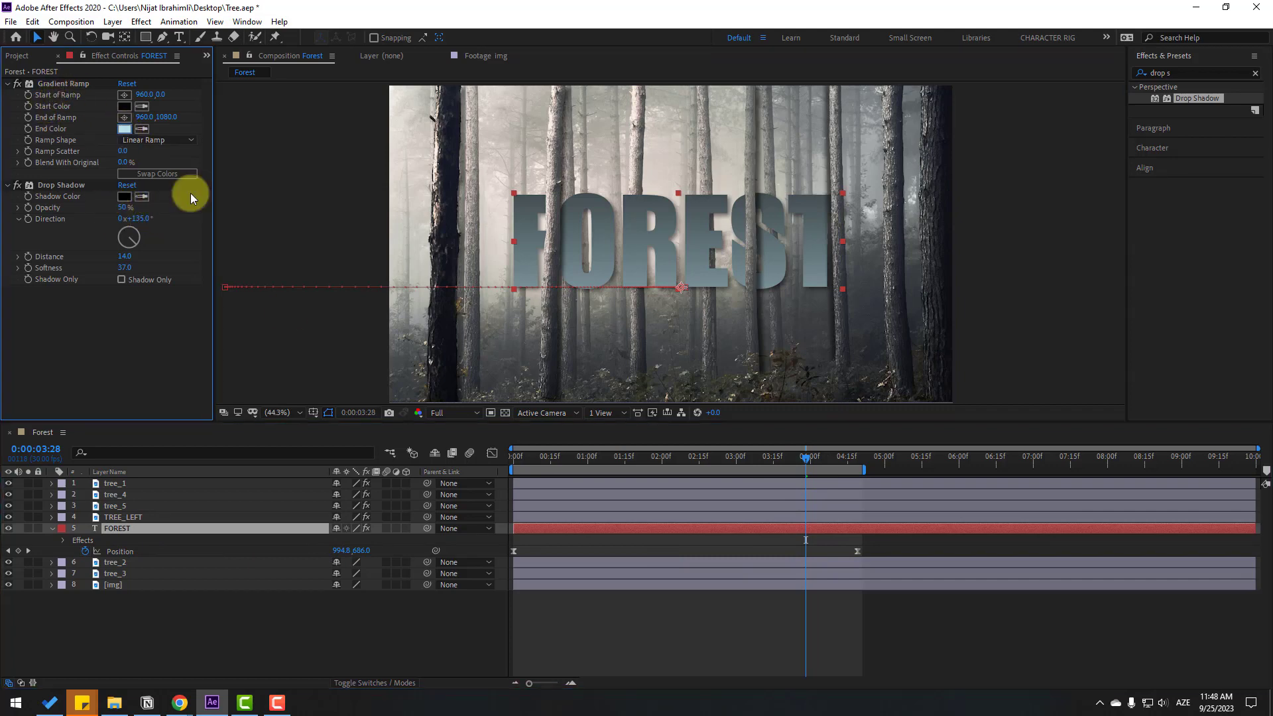
mouse_move(328, 460)
left_mouse_down()
mouse_move(316, 457)
mouse_move(318, 528)
mouse_move(313, 507)
mouse_move(386, 538)
mouse_move(366, 530)
mouse_move(360, 547)
left_mouse_up()
left_click(530, 565)
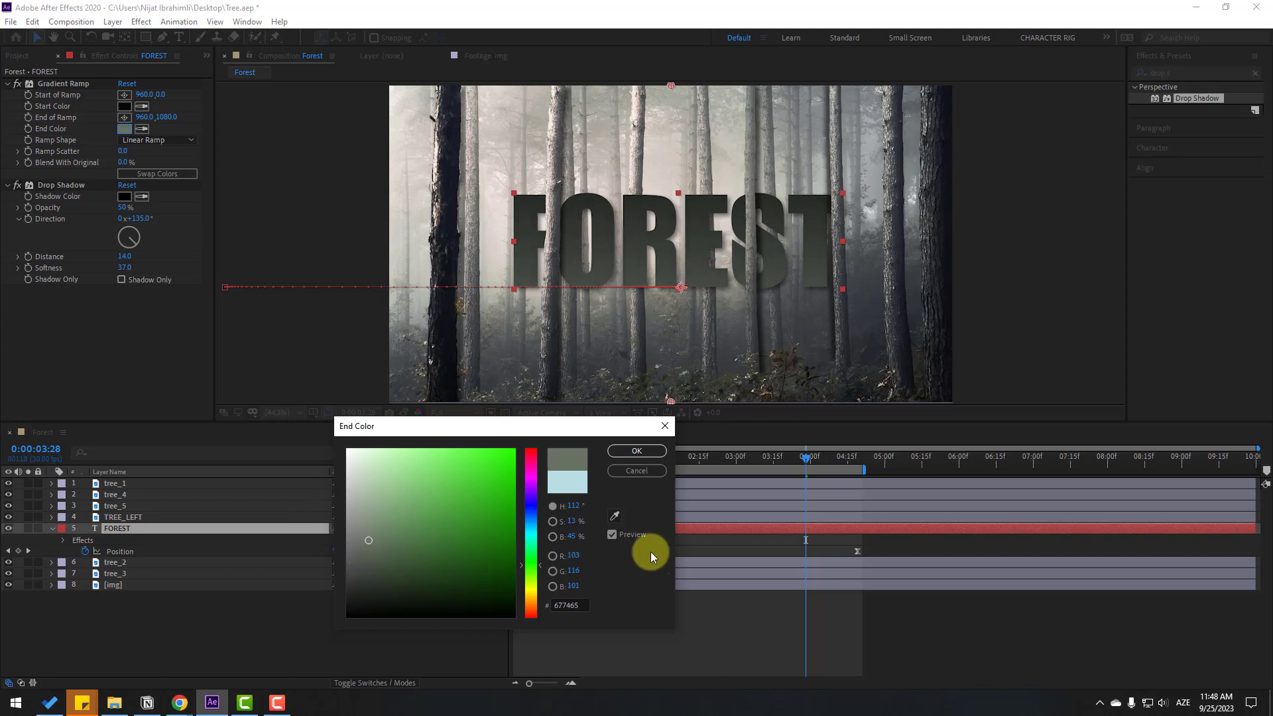
left_click(613, 516)
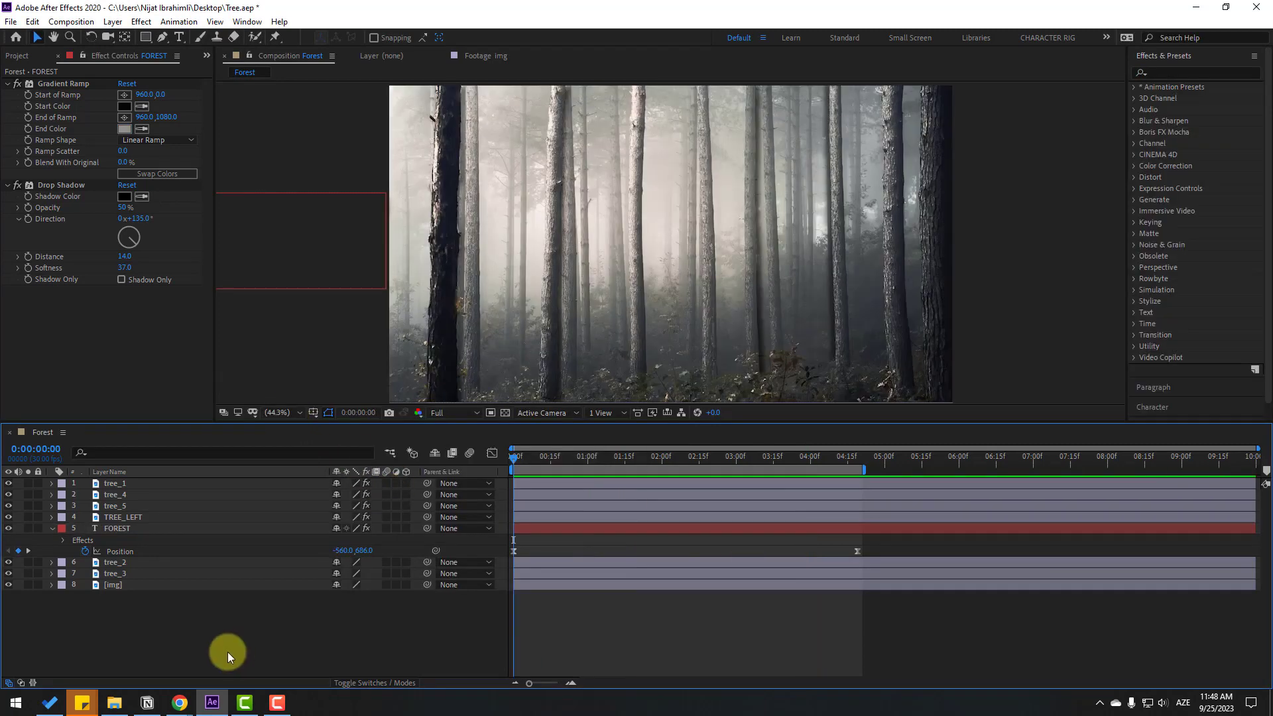
- Create a new adjustment layer named Rain
right_click(193, 627)
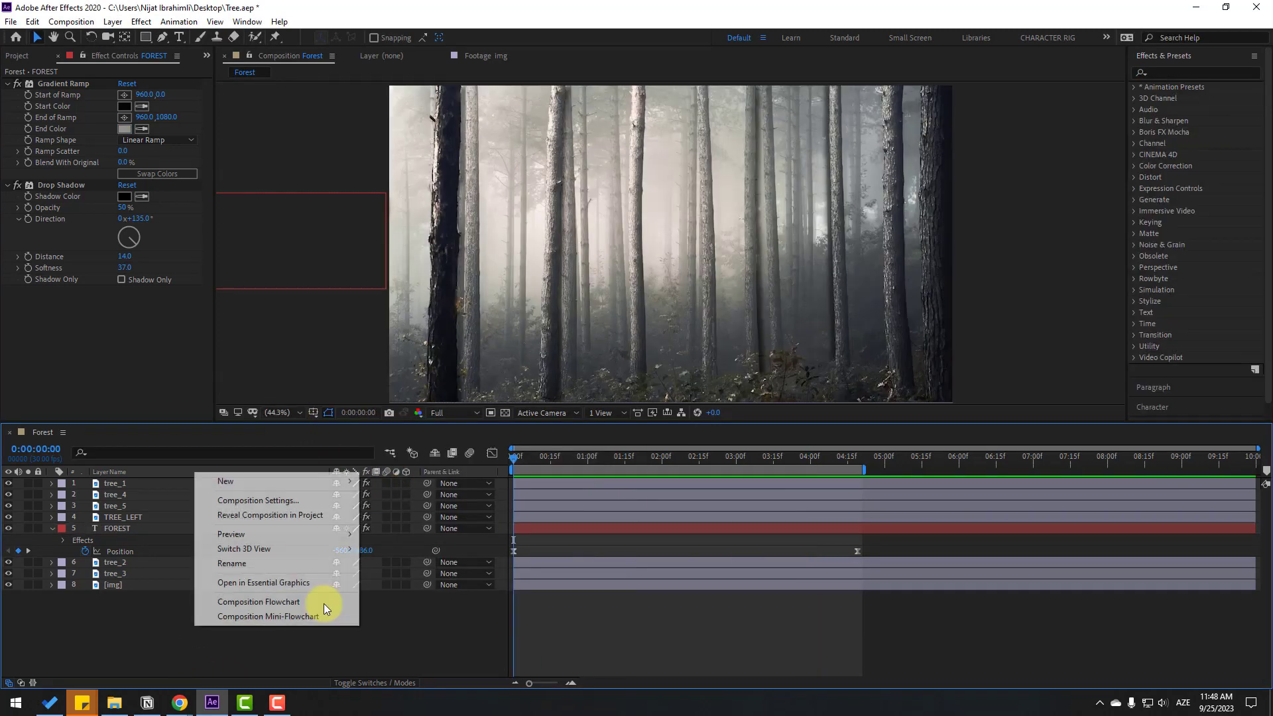
mouse_move(335, 480)
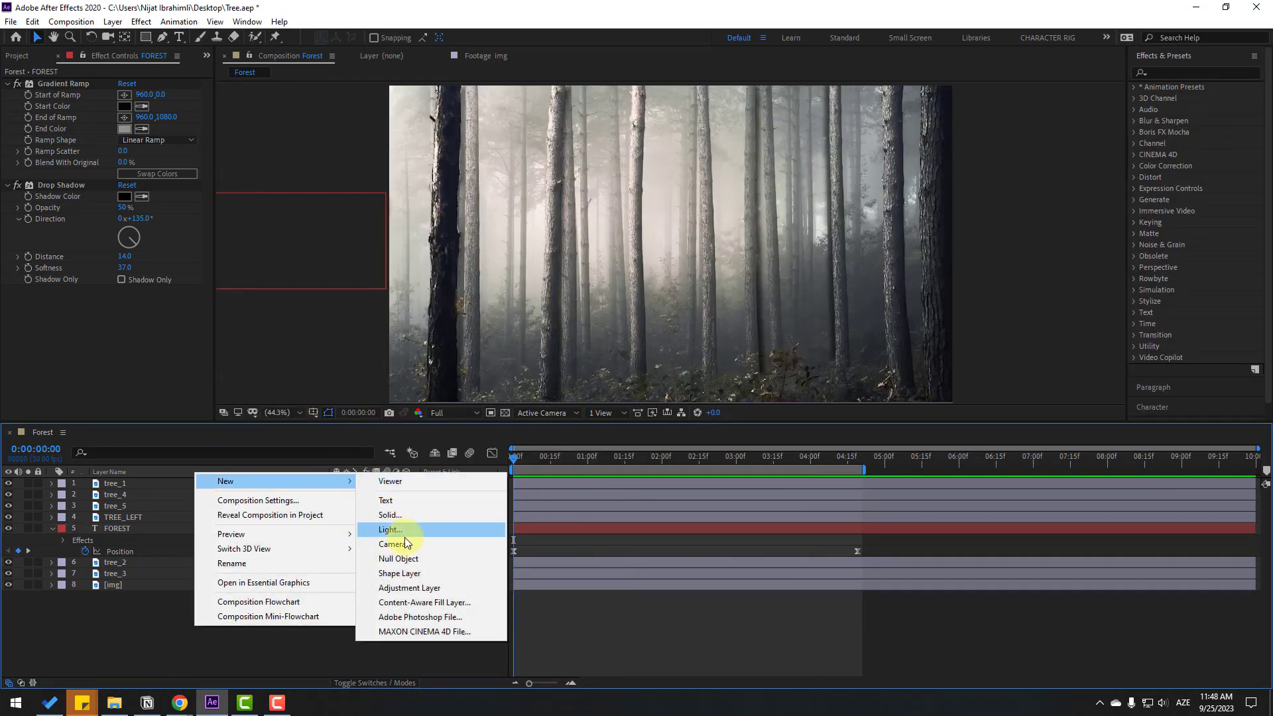
left_click(415, 588)
key("Return")
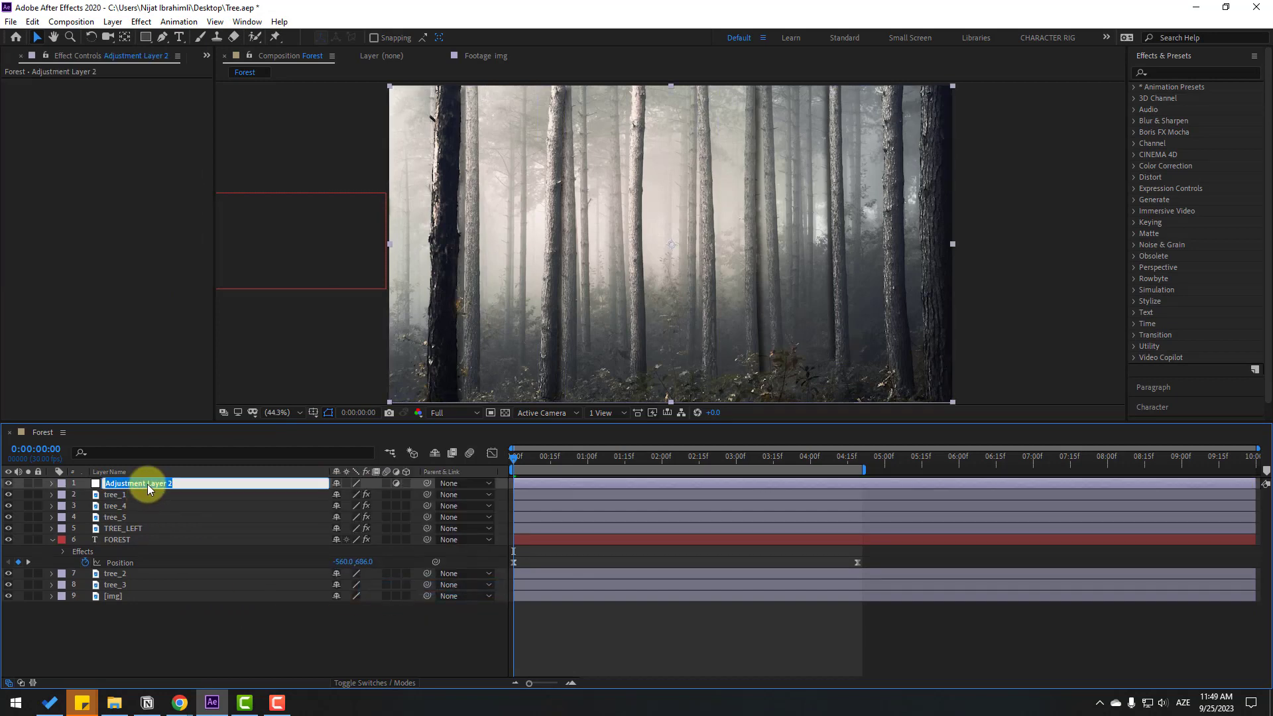
type("Rain")
key("Return")
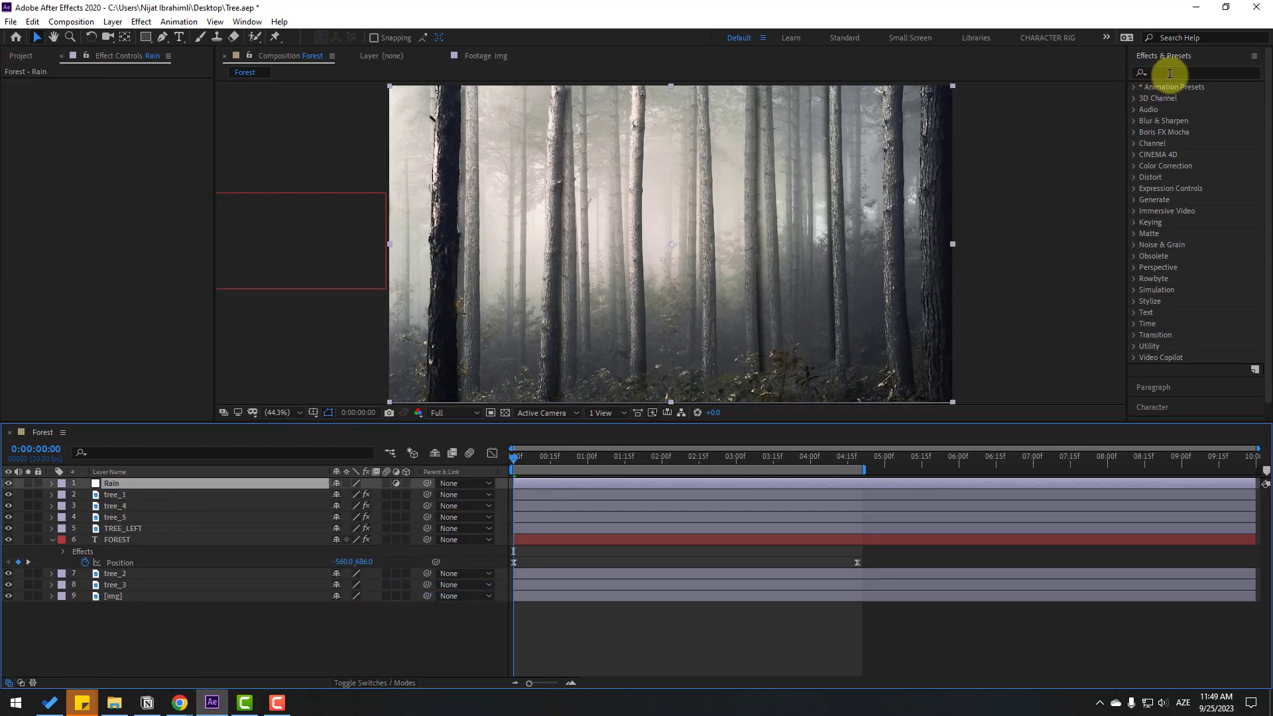
- Apply CC Rainfall to Rain with drop size 4.62 and wind 1220, then preview
left_click(1169, 73)
type("cc rain")
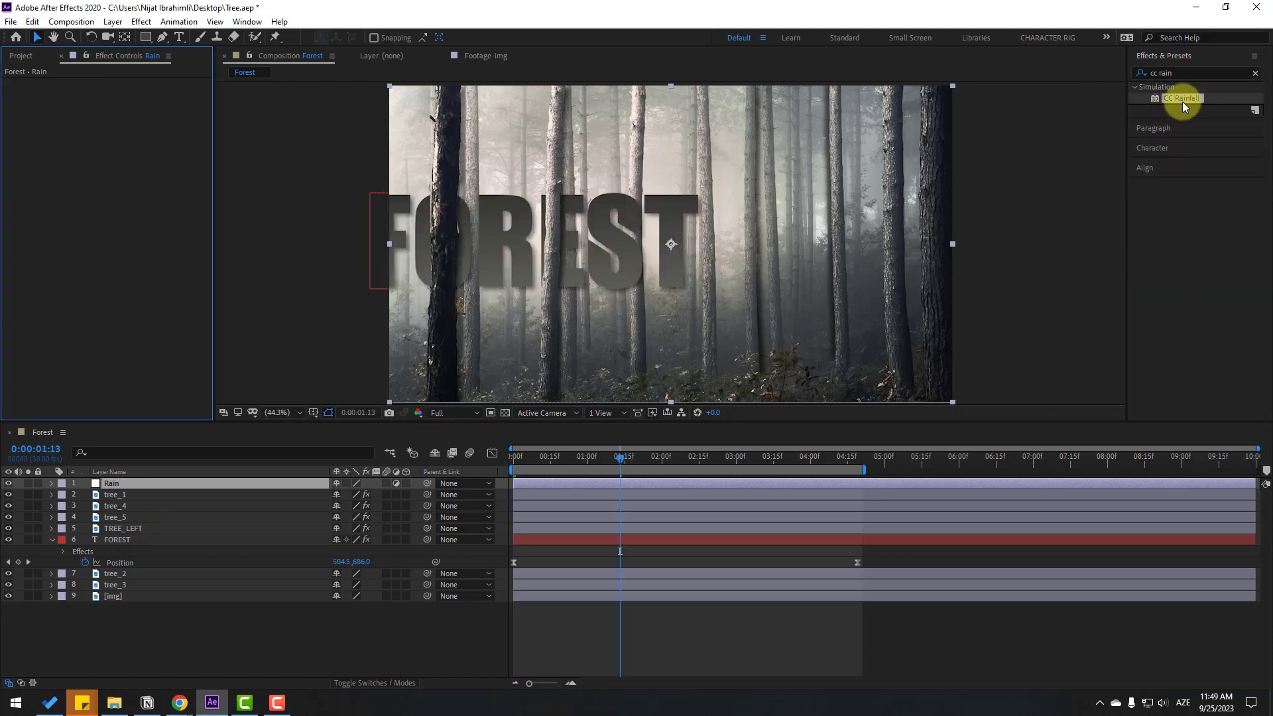
mouse_move(1182, 101)
left_mouse_down()
mouse_move(1194, 104)
mouse_move(455, 426)
mouse_move(100, 469)
mouse_move(106, 484)
left_mouse_up()
key("period")
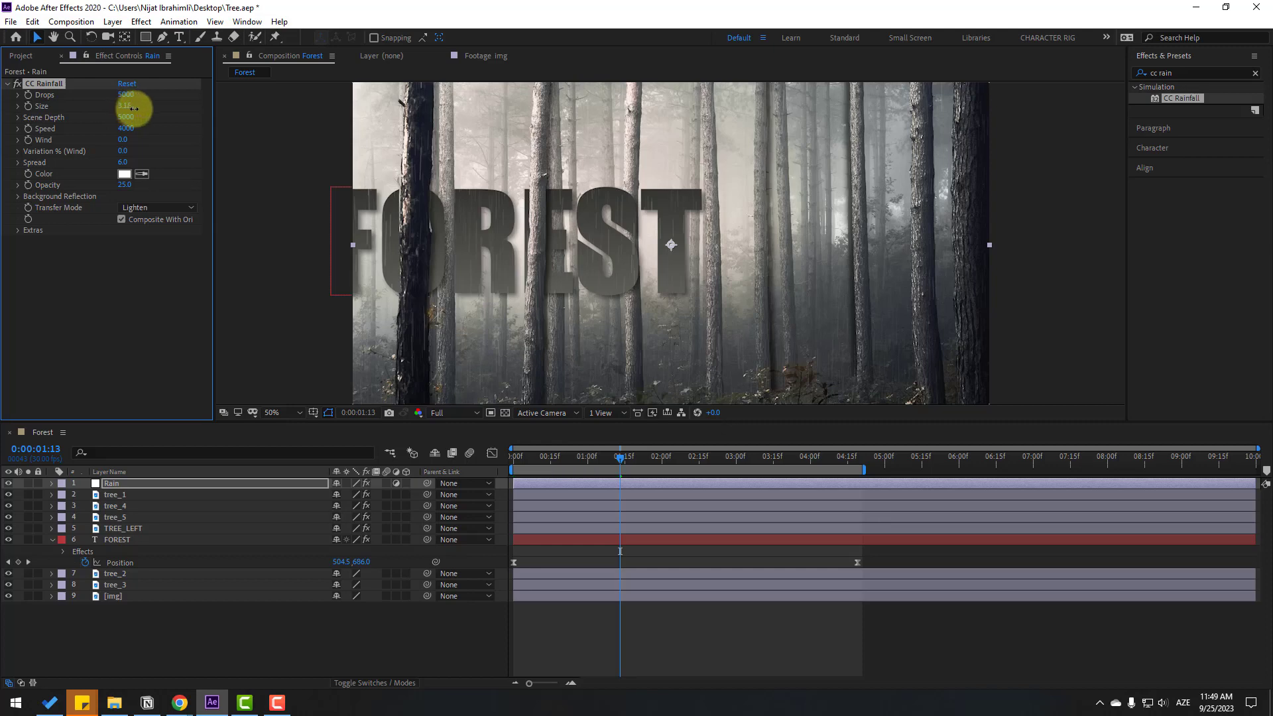
left_click_drag(134, 108, 230, 113)
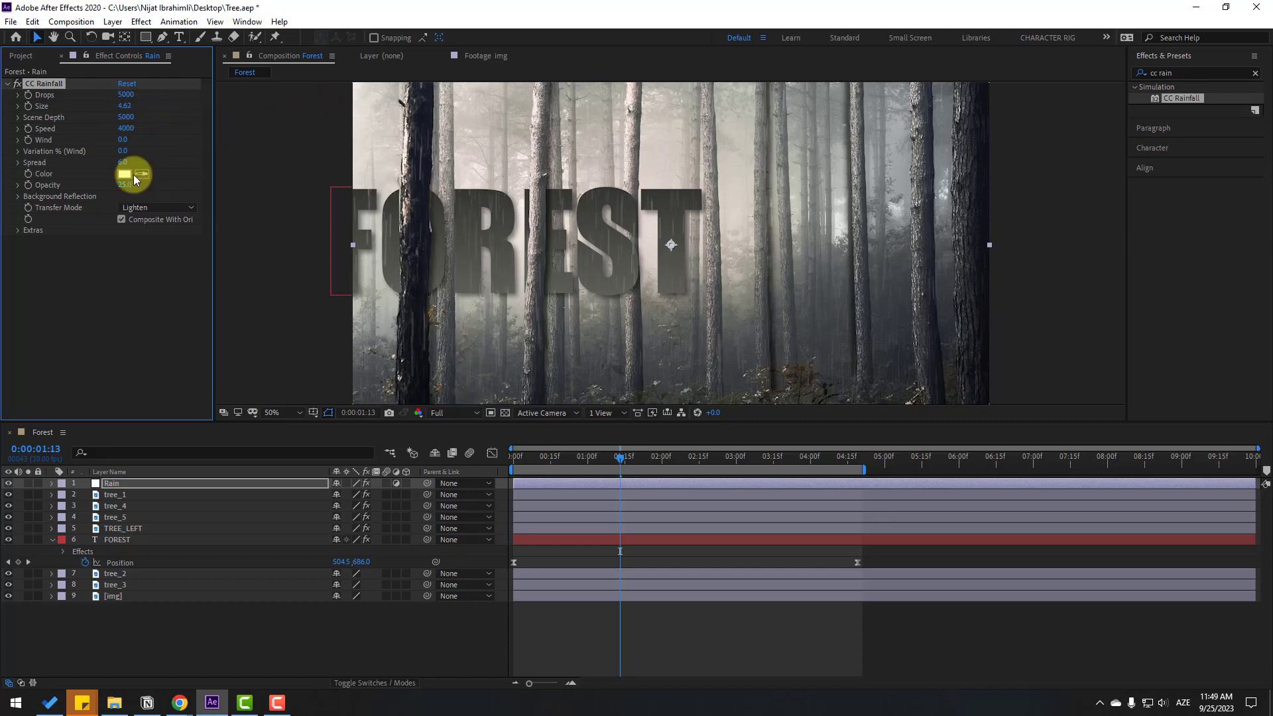
left_click_drag(123, 139, 193, 130)
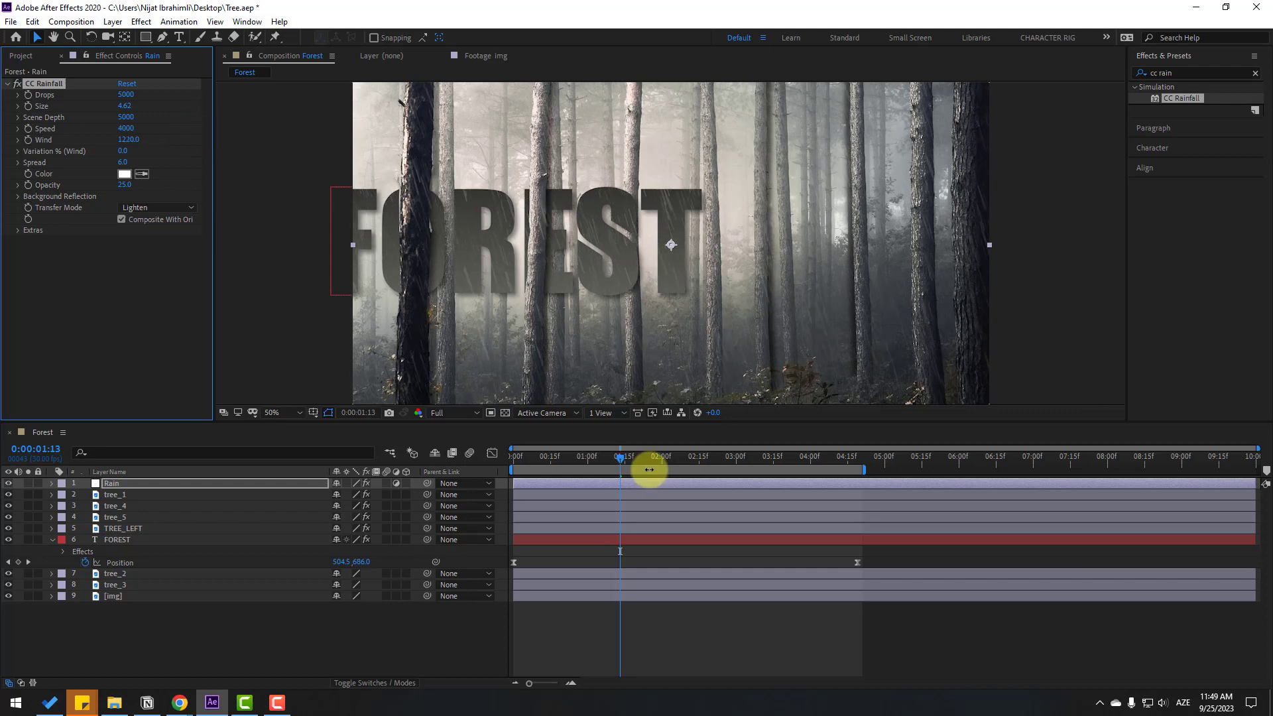
key("space")
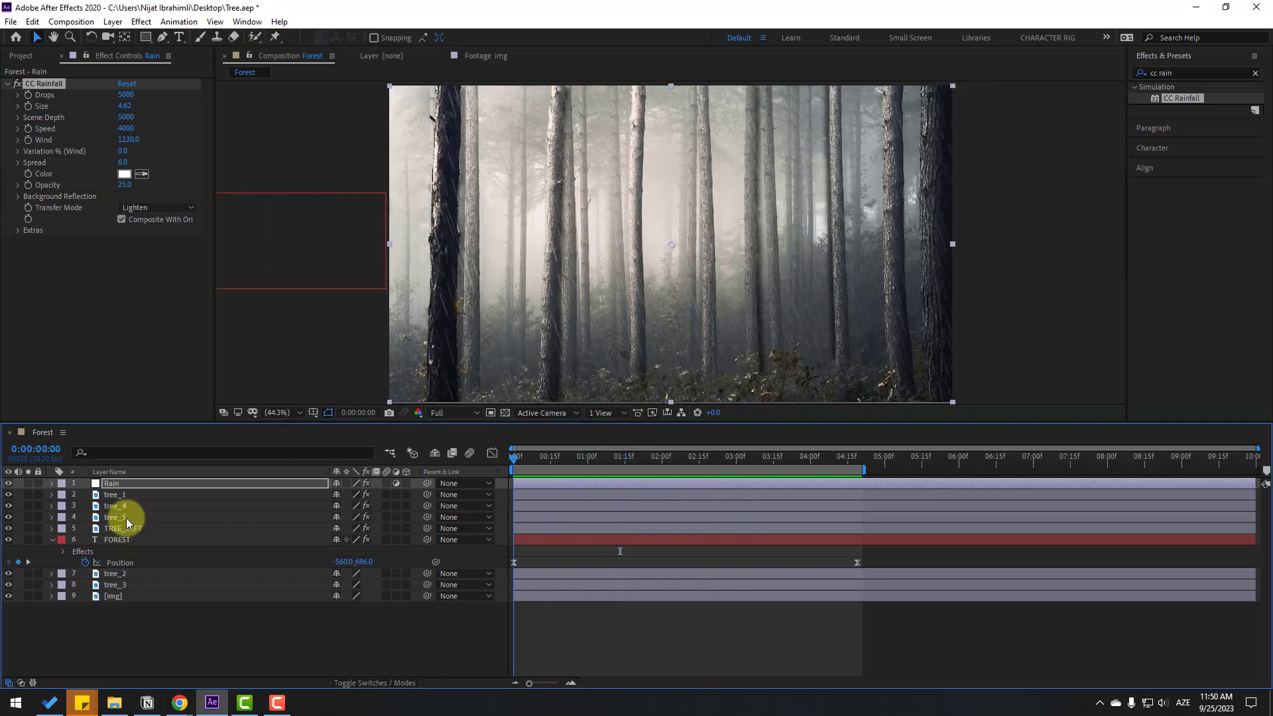
- Add Null 1 with a centred anchor point and parent all other layers to it
right_click(131, 649)
mouse_move(233, 507)
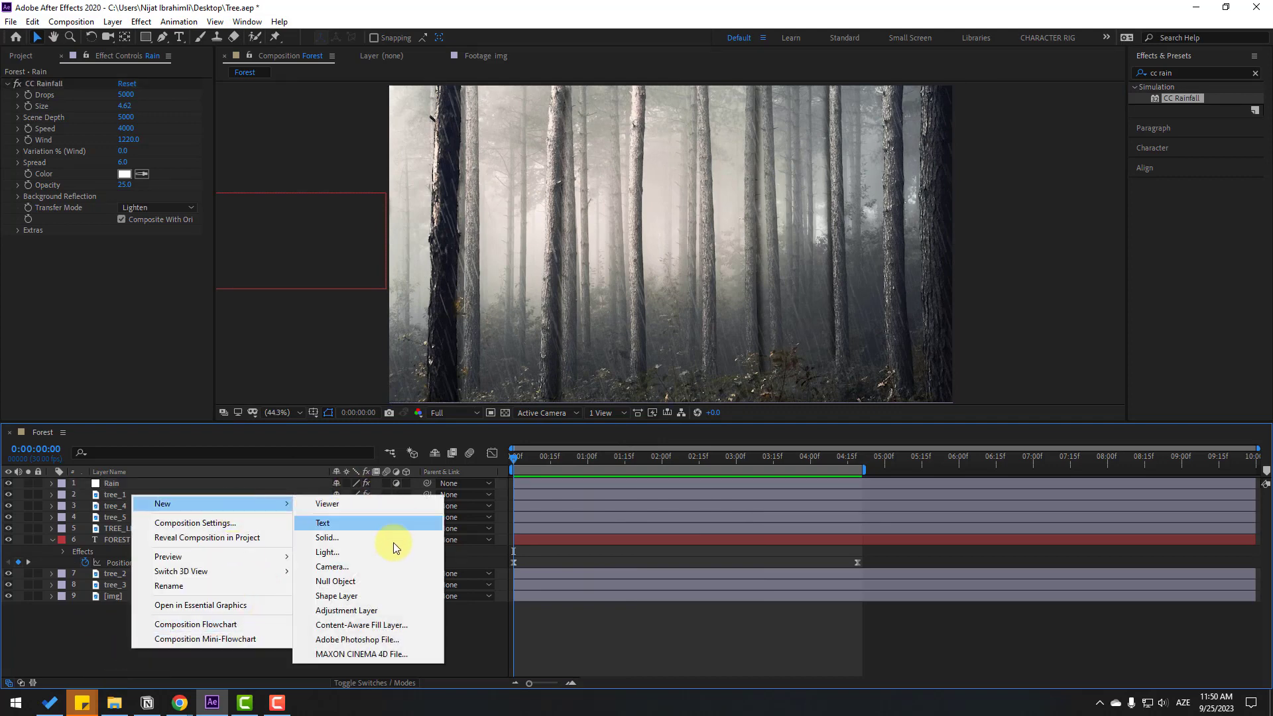
left_click(411, 581)
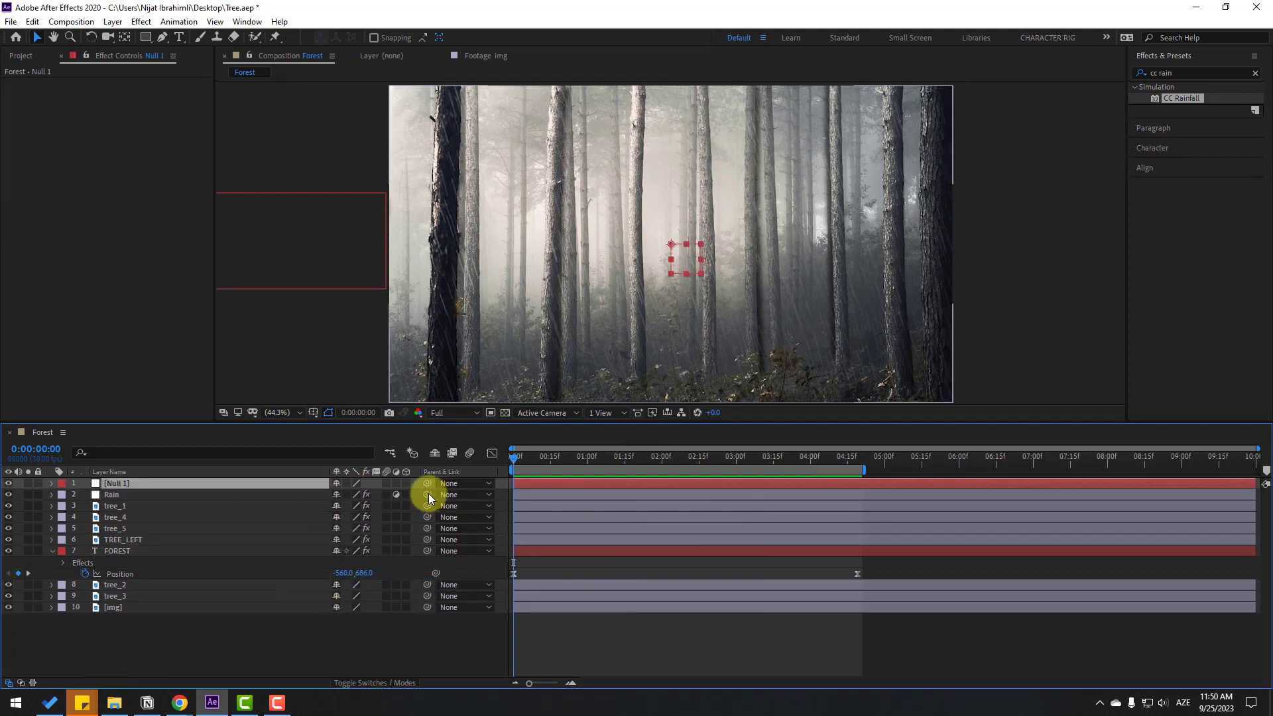
left_click(126, 37)
key("ctrl+alt+Home")
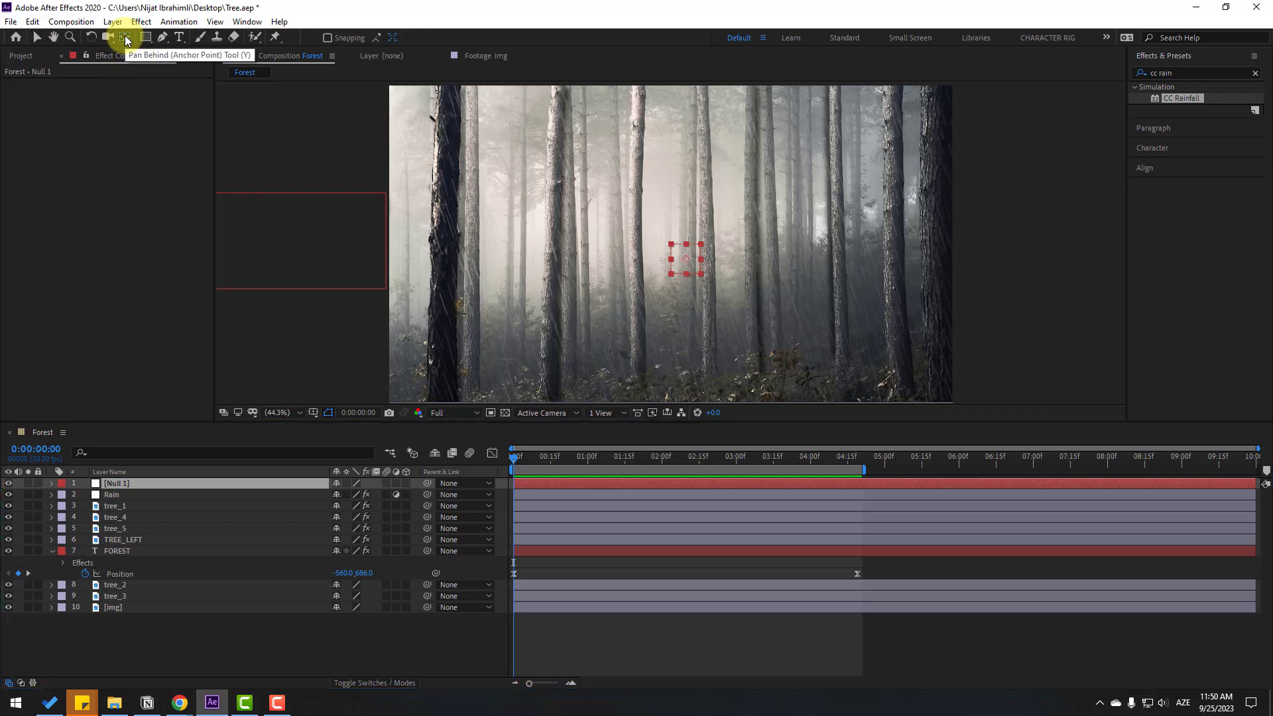
left_click(36, 37)
left_click_drag(122, 649, 126, 496)
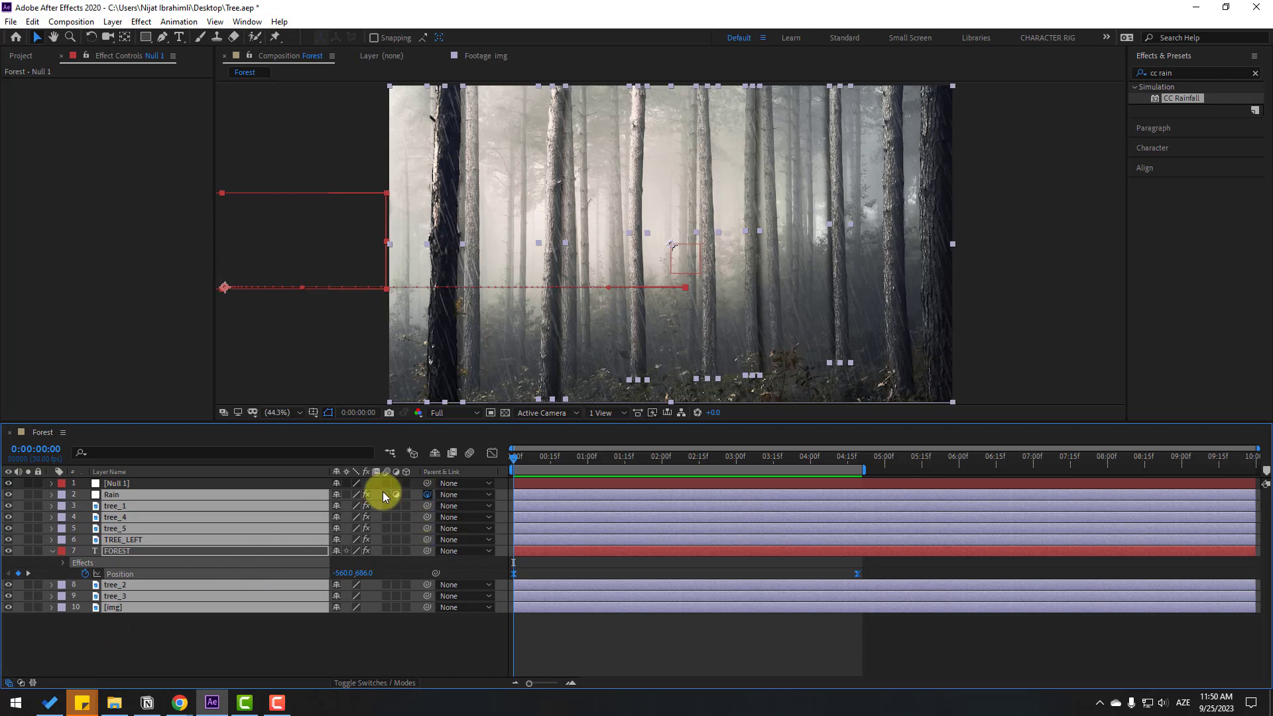
left_click_drag(383, 496, 113, 485)
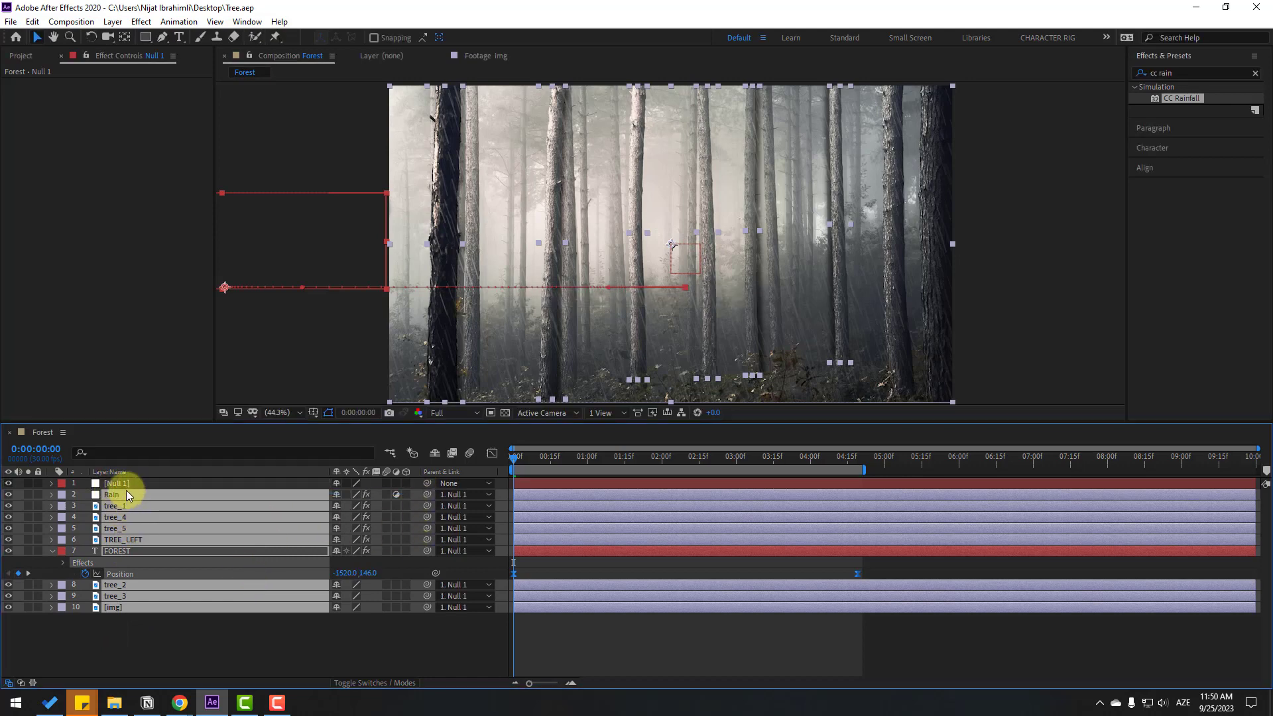
- Keyframe Null 1's Scale from 100% at frame 0 to 111% at 4:19, then preview
left_click(128, 482)
key("s")
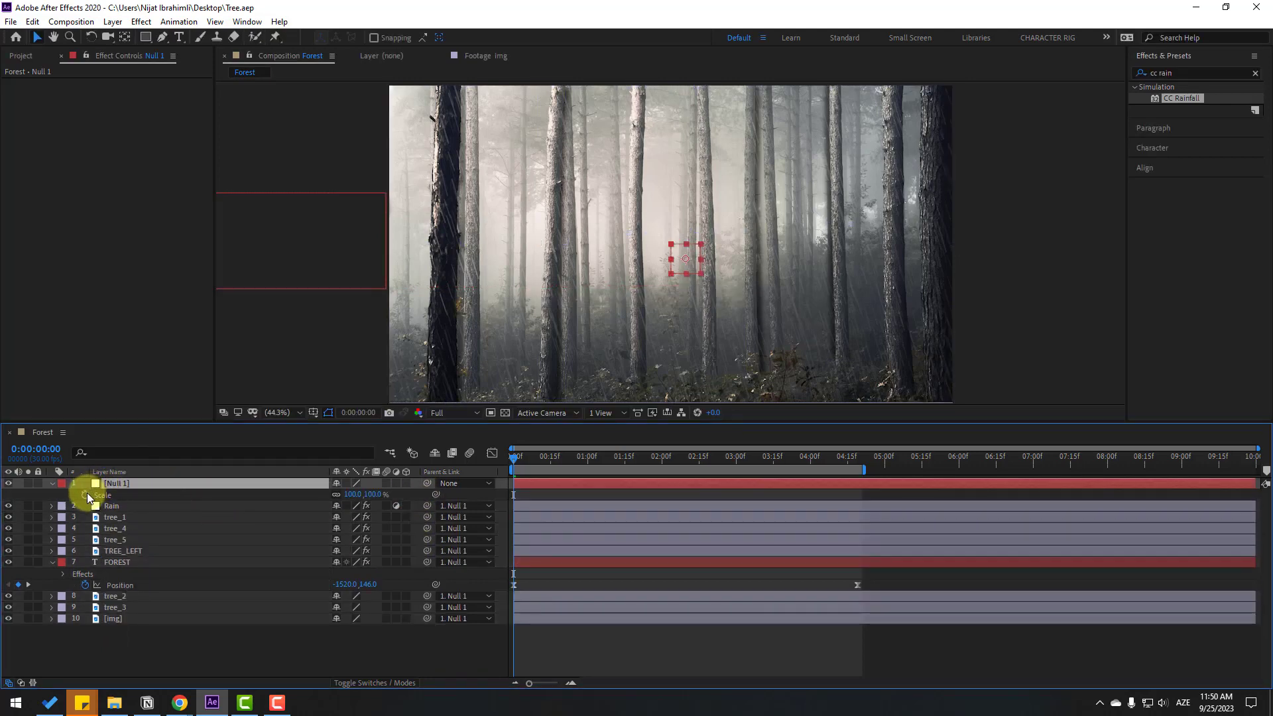
left_click(86, 495)
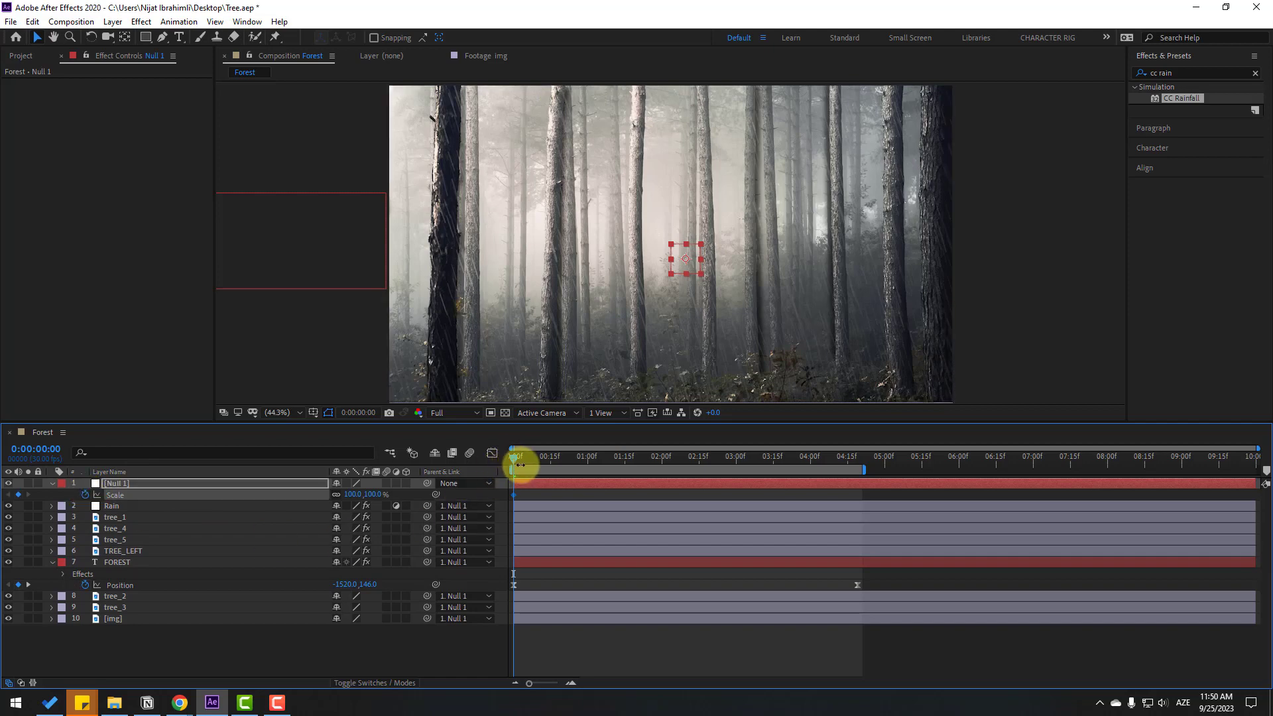
left_click_drag(531, 459, 858, 465)
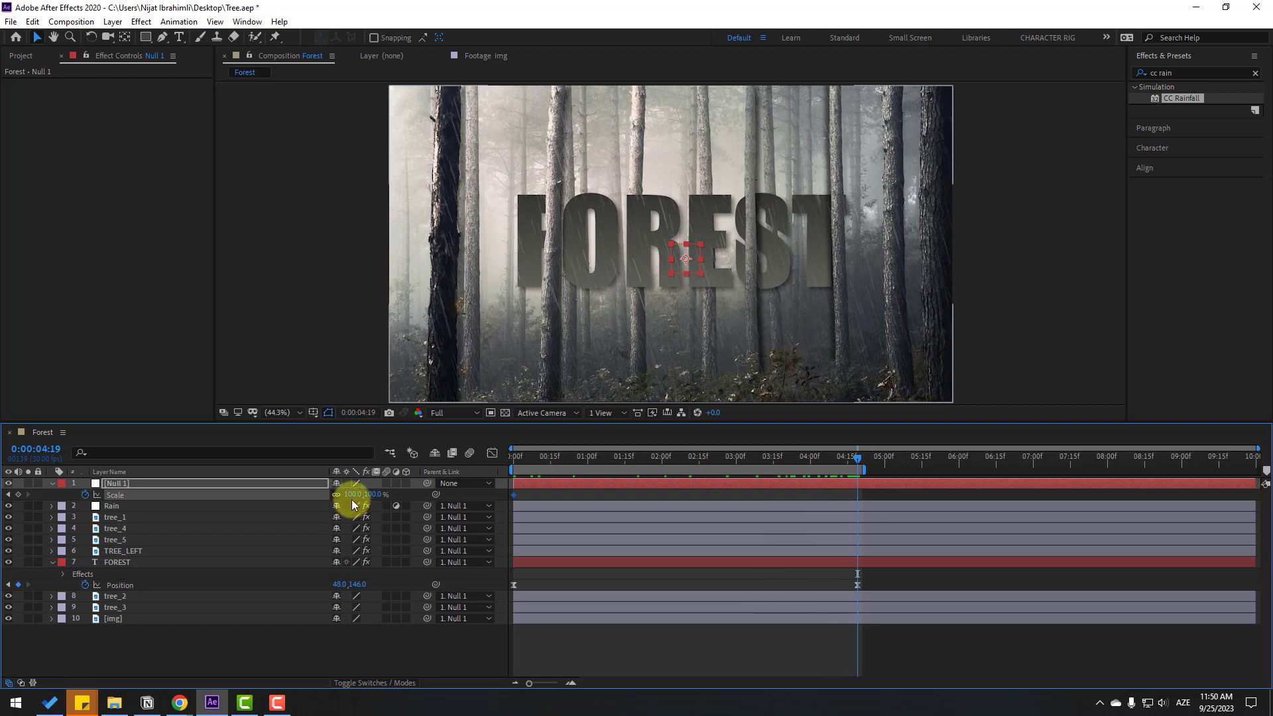
left_click_drag(350, 496, 361, 498)
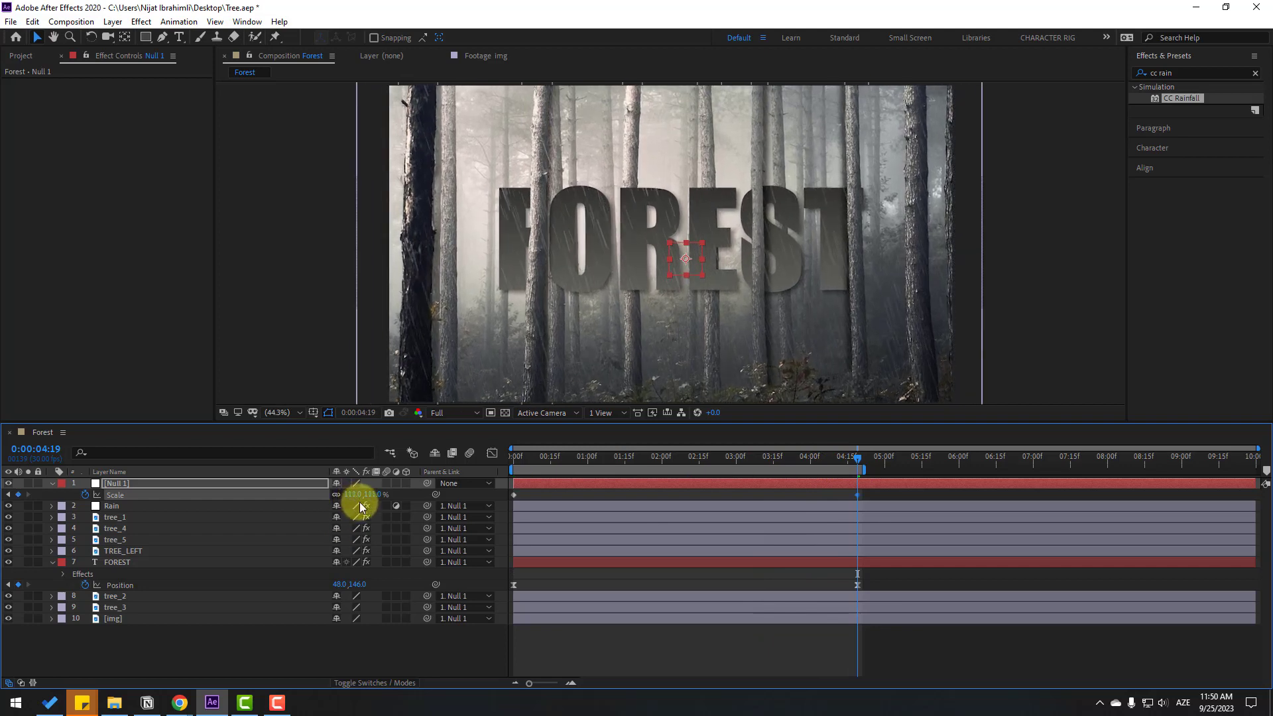
left_click(626, 653)
key("space")
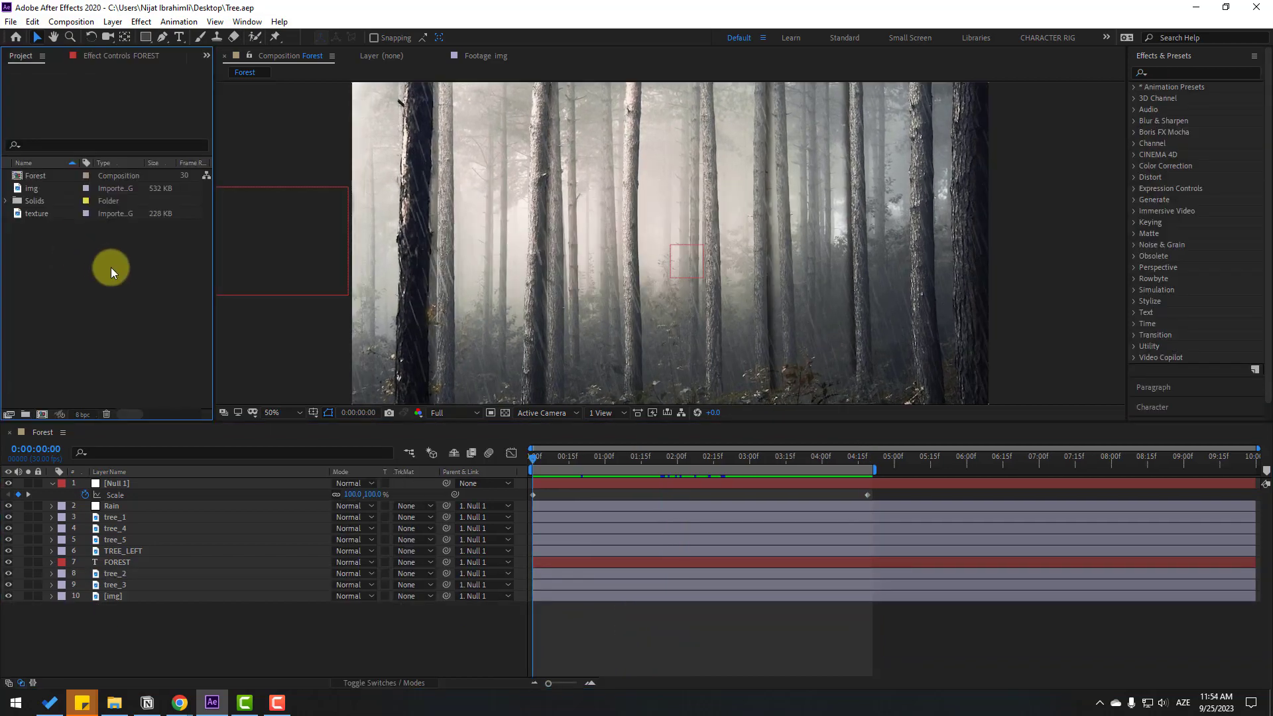
- Add the pine-forest texture footage to the Forest composition timeline above tree_2
double_click(40, 218)
left_click(290, 56)
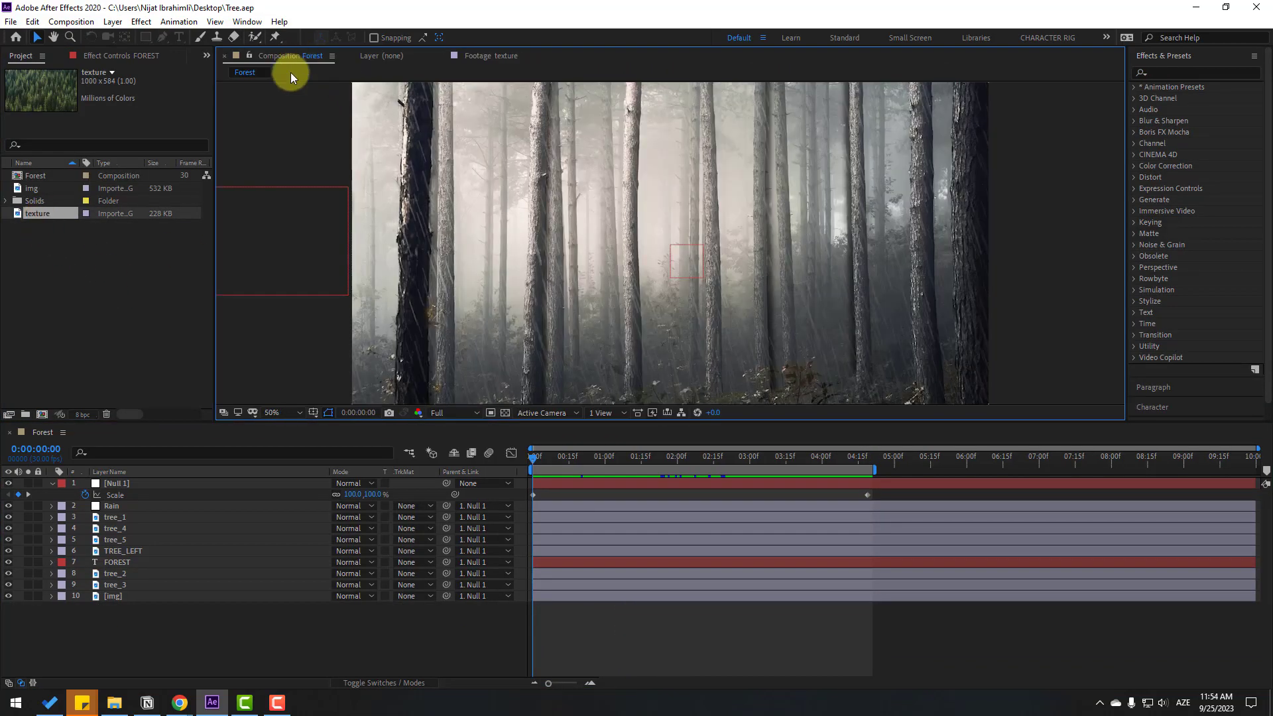
left_click_drag(35, 215, 133, 576)
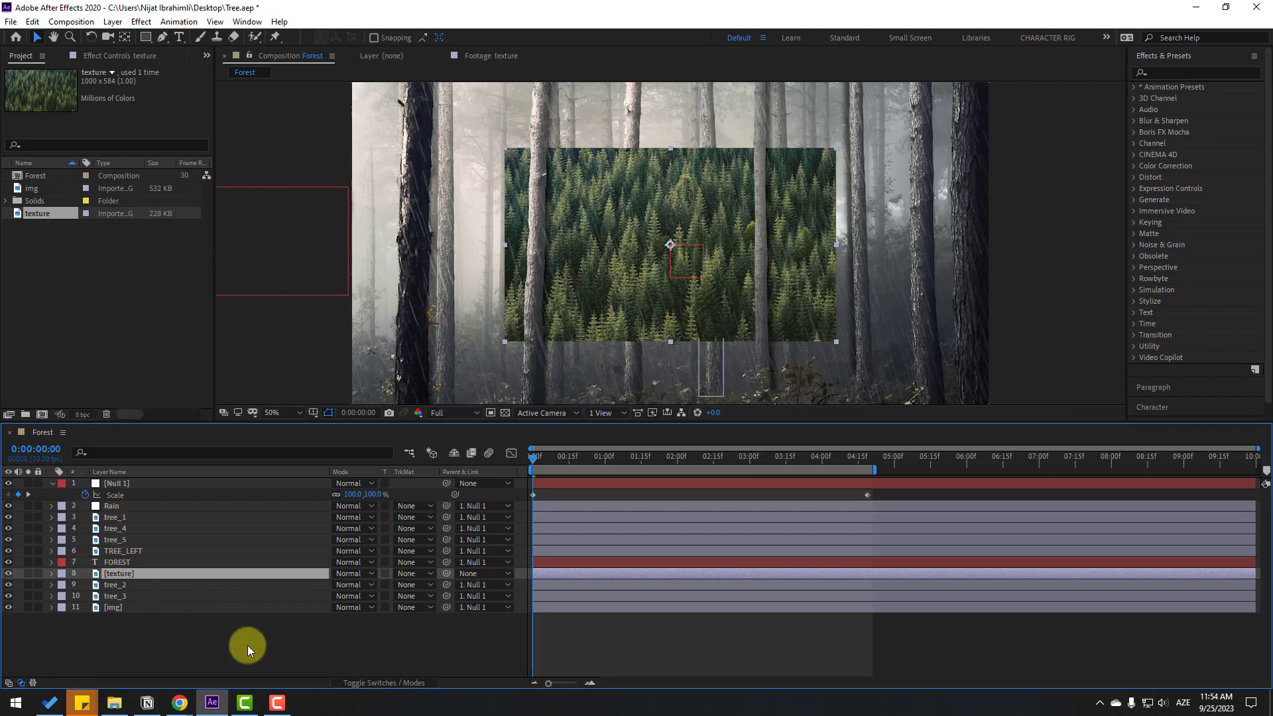
- Scale the texture layer to 140% at around 4:12
left_click_drag(568, 460, 783, 467)
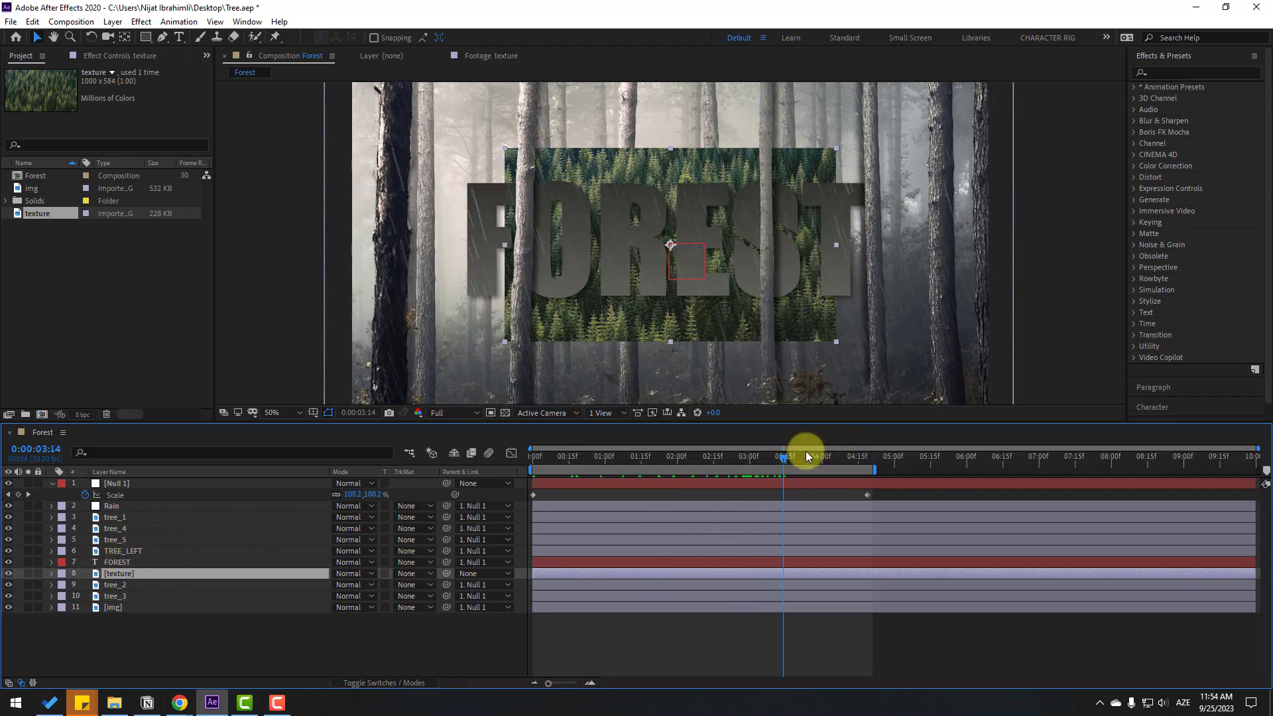
left_click(850, 457)
key("s")
left_click_drag(351, 585, 376, 589)
left_click(42, 572)
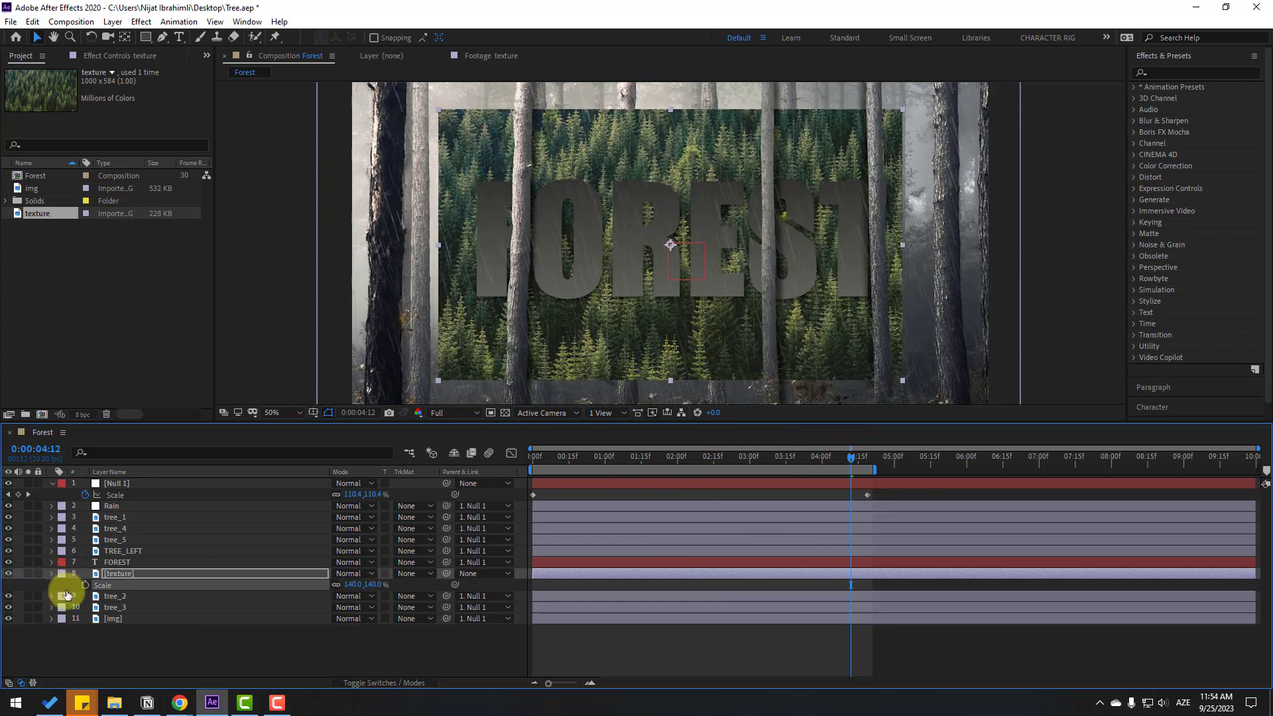
key("s")
- Parent the texture layer to the FOREST layer
left_click(109, 574)
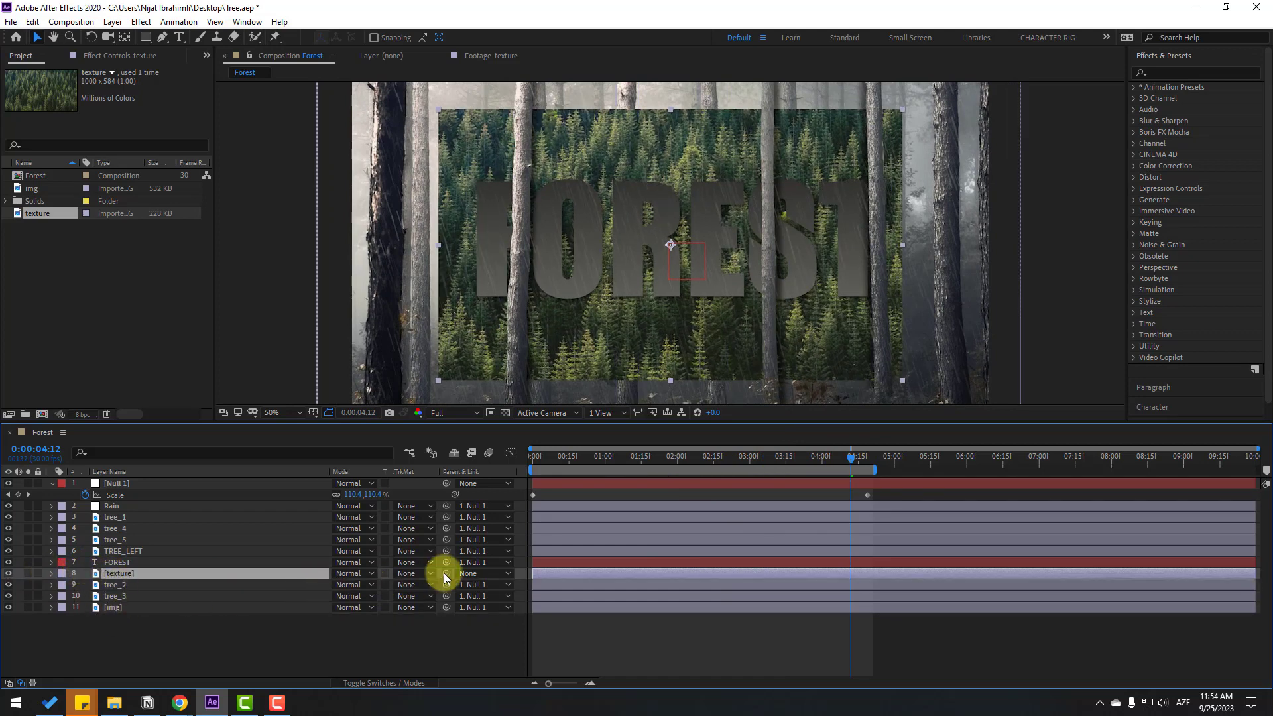
left_click_drag(167, 571, 117, 565)
left_click(378, 683)
left_click(376, 679)
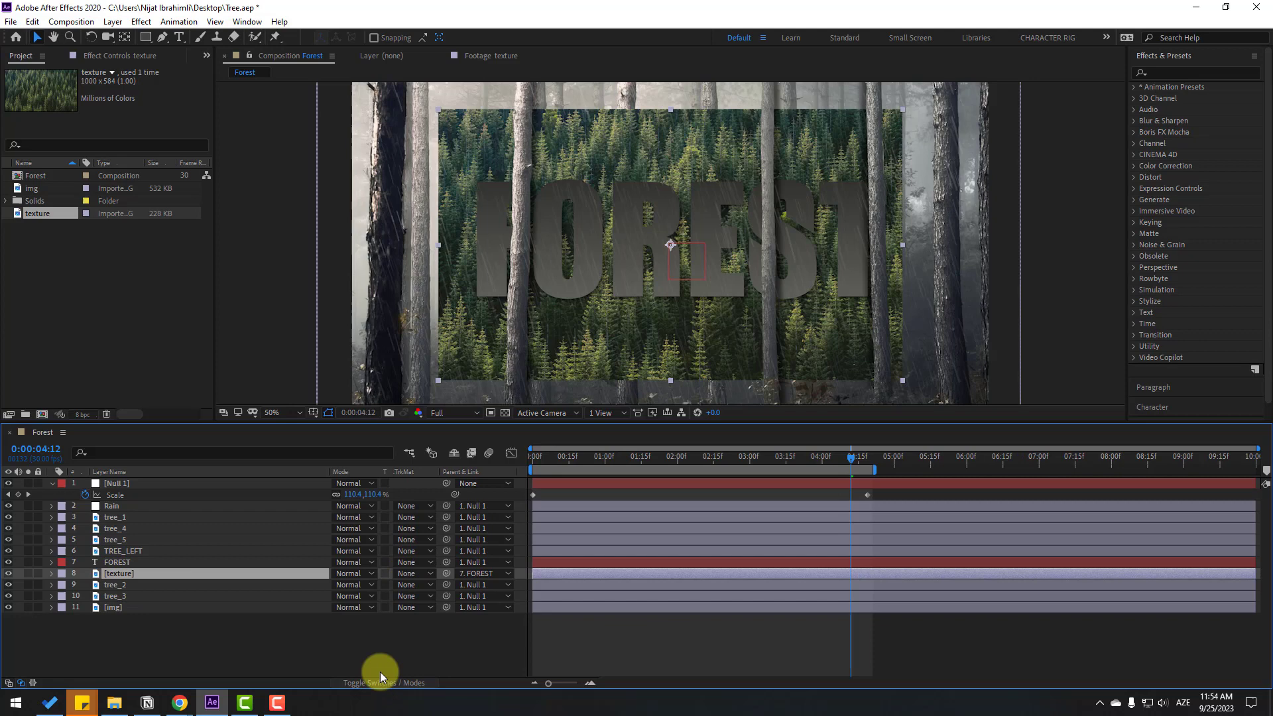
- Set the texture's track matte to Alpha Matte FOREST and check the fill at 4:01
left_click(405, 574)
left_click(462, 608)
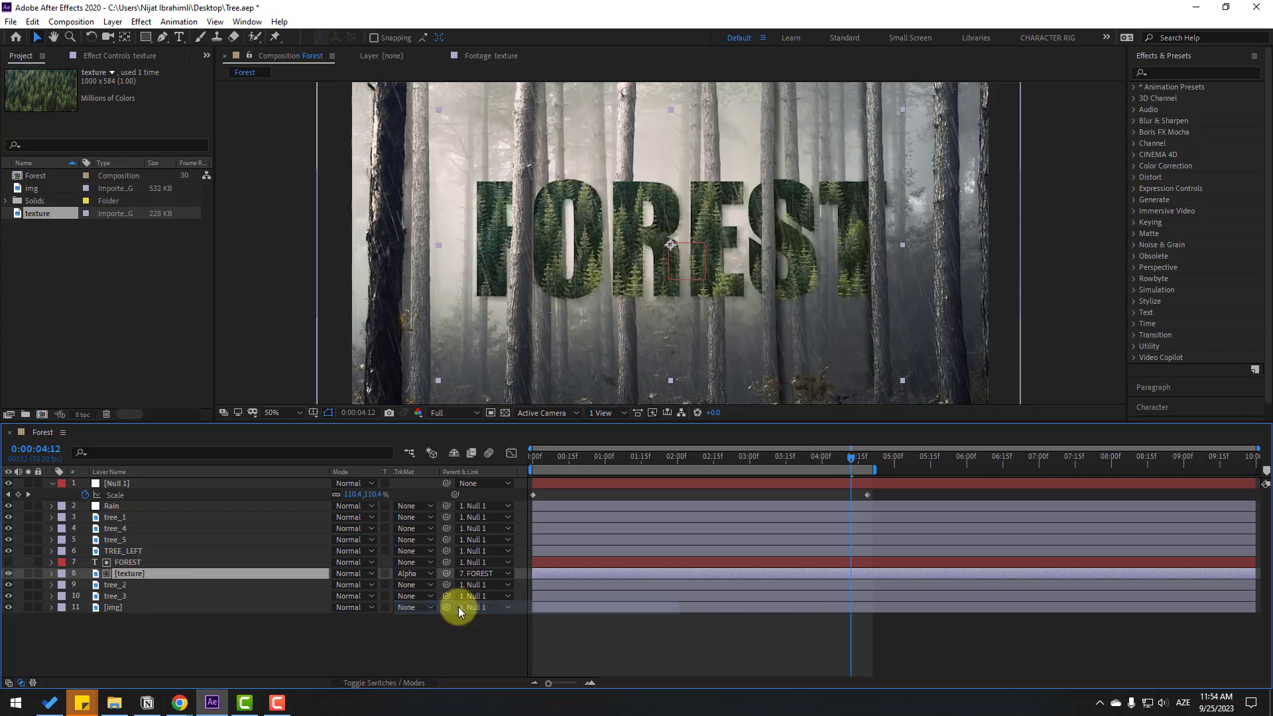
left_click_drag(846, 456, 793, 480)
- Apply the Curves effect, found by searching 'curve', to the texture layer
left_click(1200, 70)
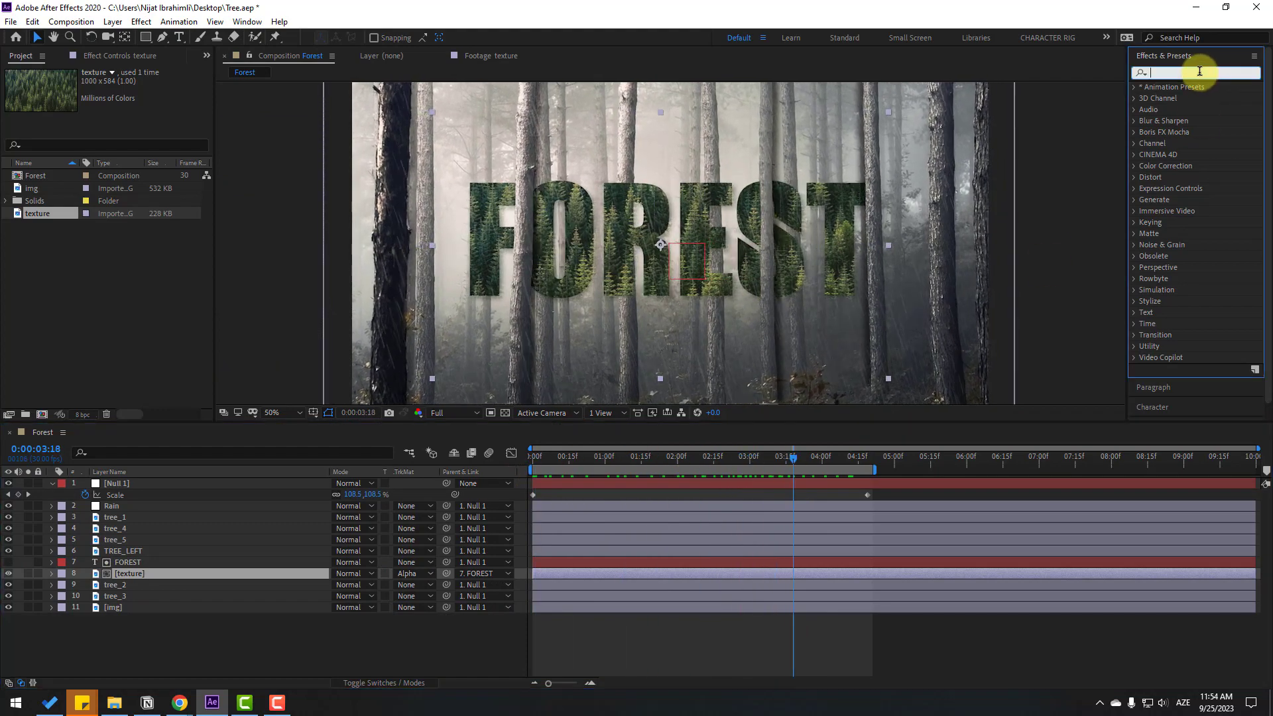
type("curve")
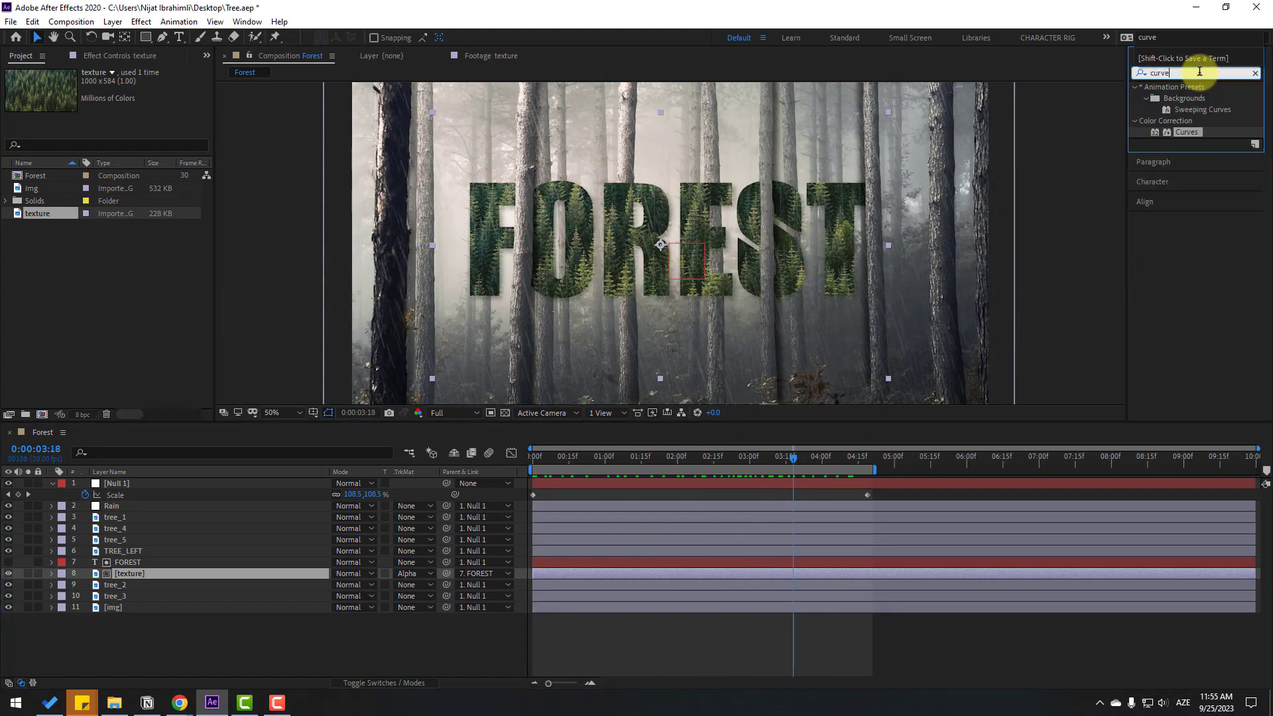
left_click_drag(1177, 141, 130, 574)
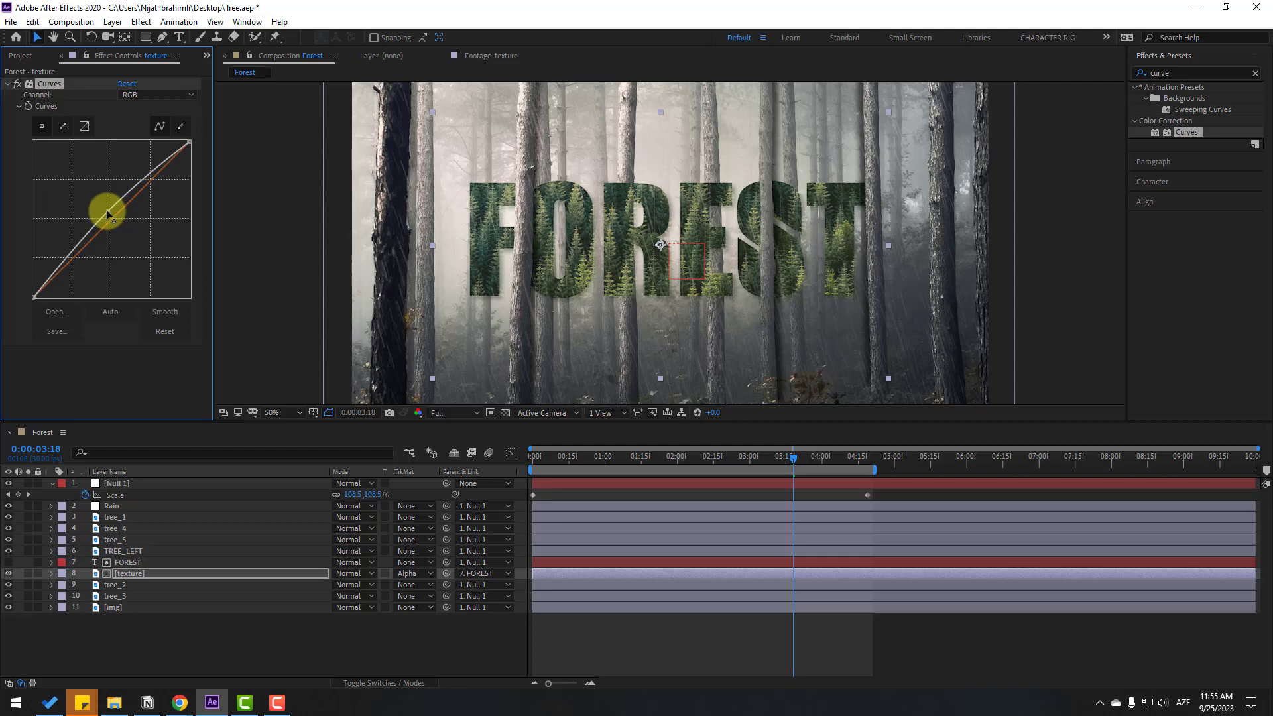
- Bend the RGB curve upward to brighten the texture's midtones and upper tones
left_click_drag(106, 209, 106, 207)
left_click(153, 95)
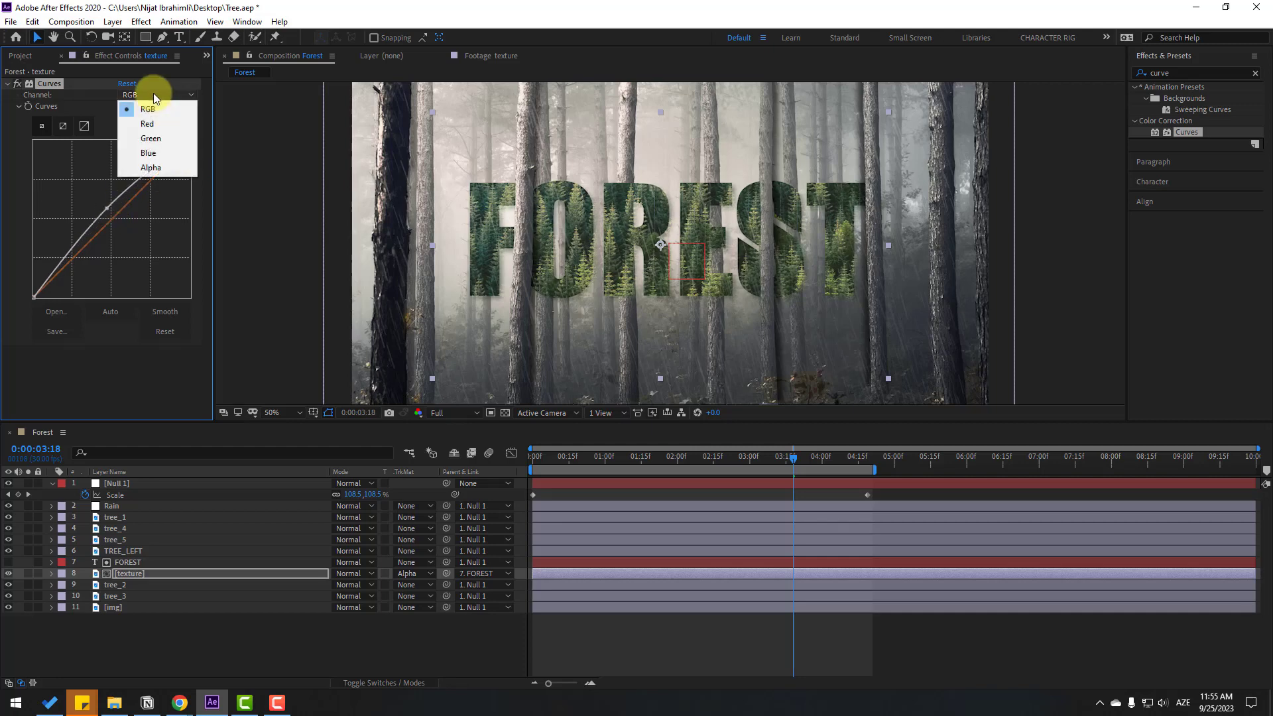
left_click(150, 170)
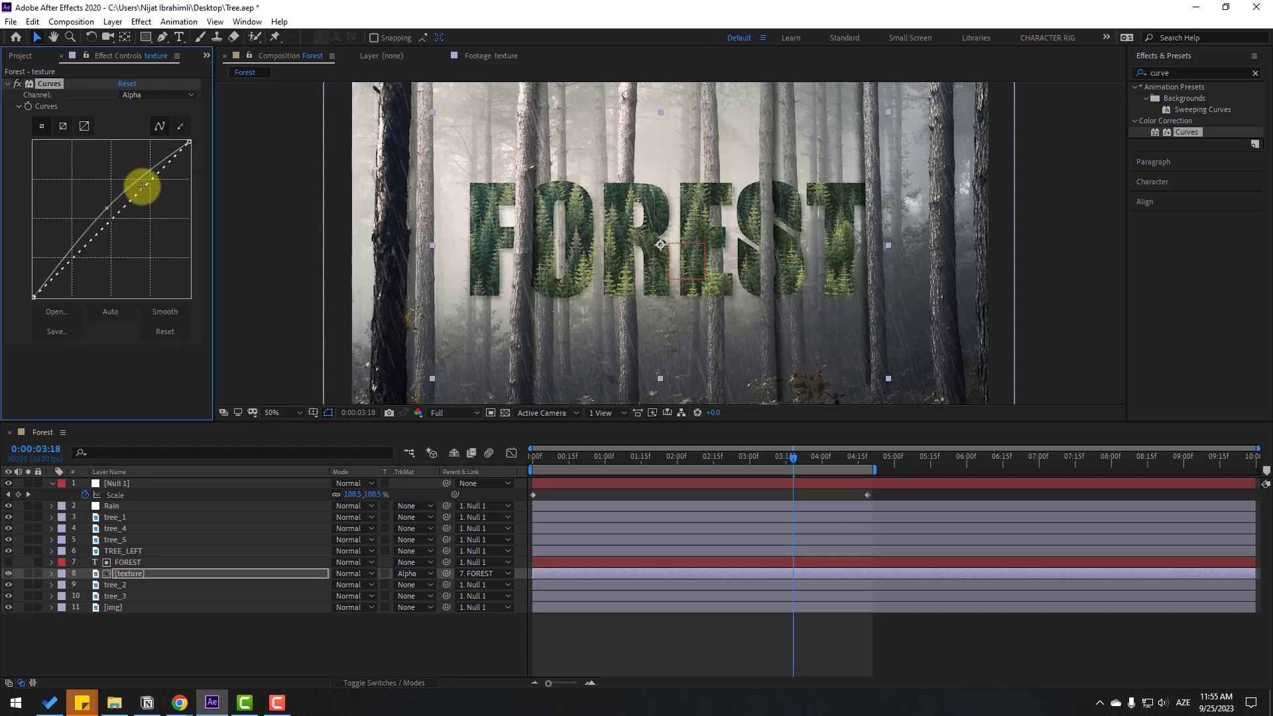
key("ctrl+z")
left_click_drag(143, 171, 144, 180)
left_click_drag(71, 249, 69, 243)
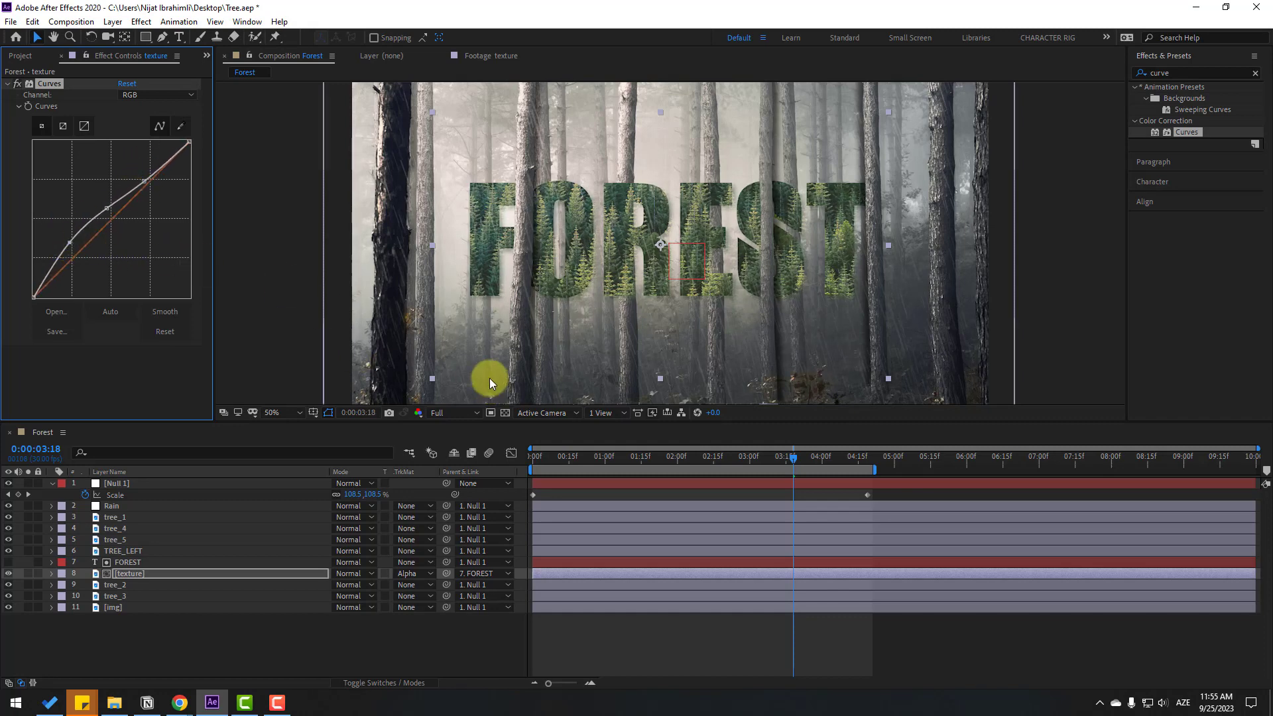
left_click_drag(708, 454, 786, 460)
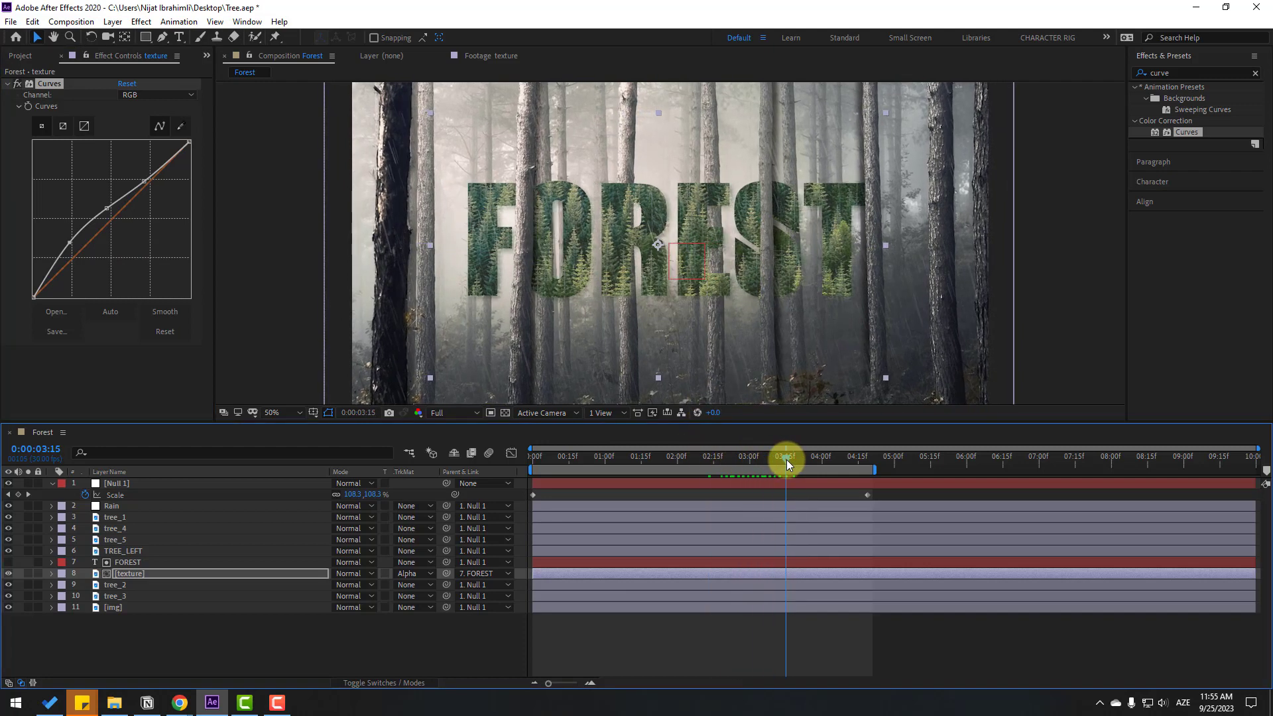
- Pull down the Green channel curve slightly, then RAM preview the animation
left_click(148, 96)
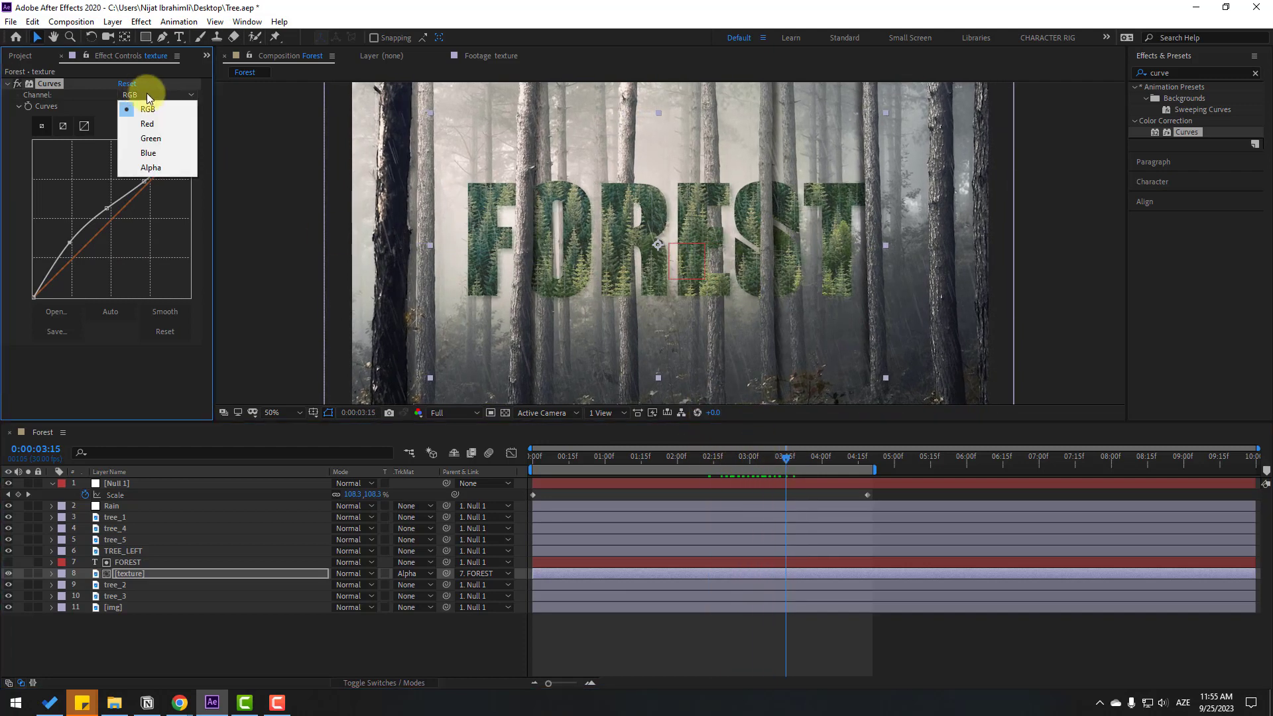
left_click(157, 139)
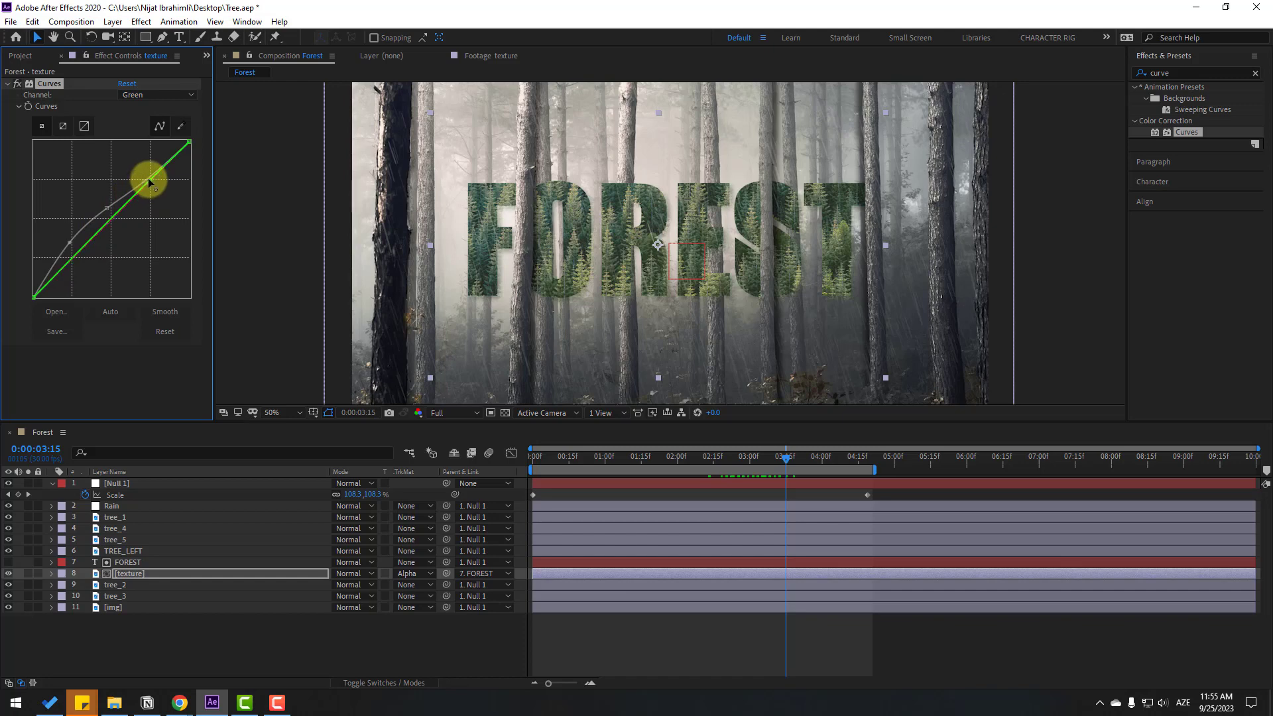
left_click_drag(147, 182, 149, 187)
left_click(959, 645)
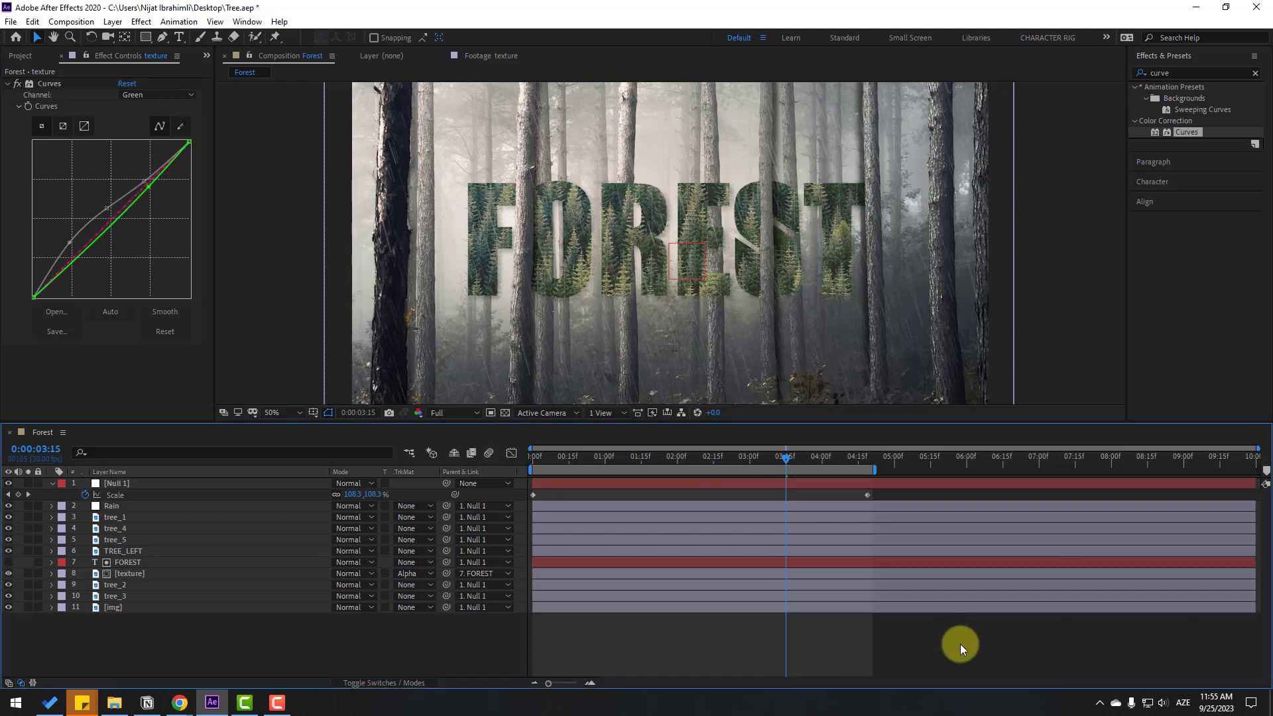
key("space")
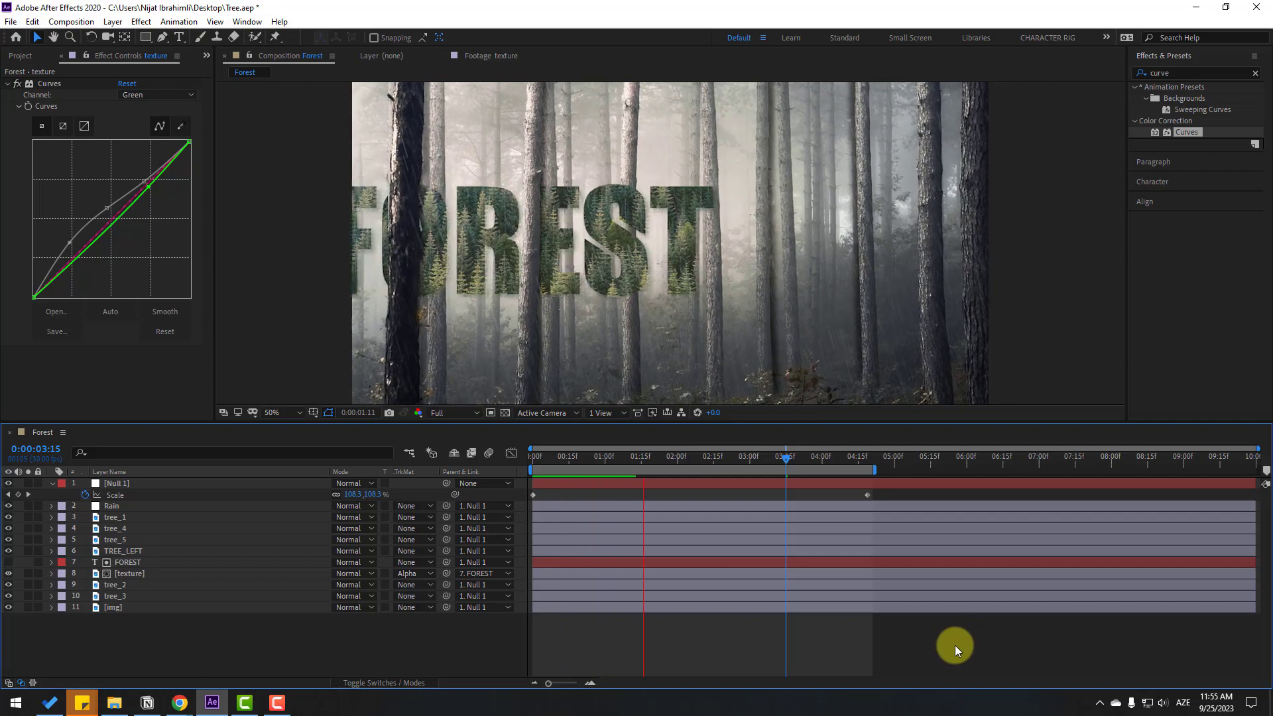